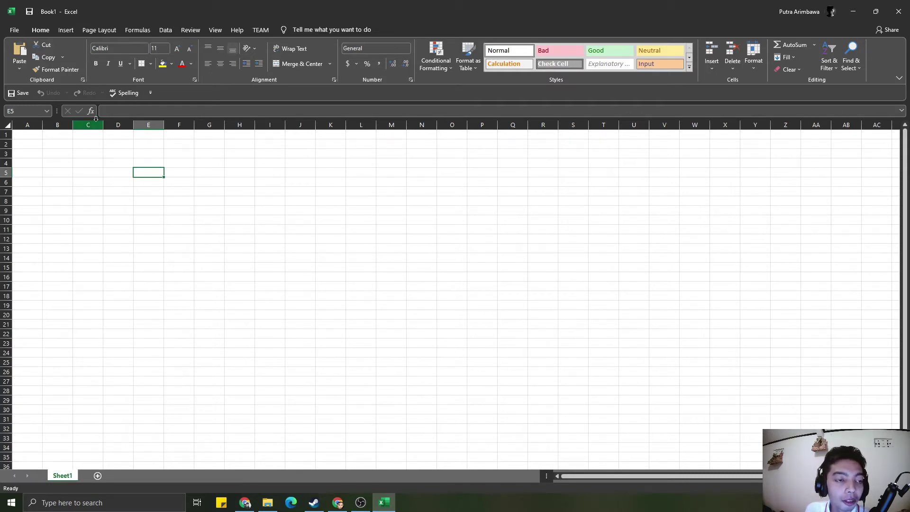
# - Select cell A1, place the cursor in the formula bar, and open the File backstage Home page
pyautogui.click(81, 151)
pyautogui.click(23, 145)
pyautogui.click(26, 137)
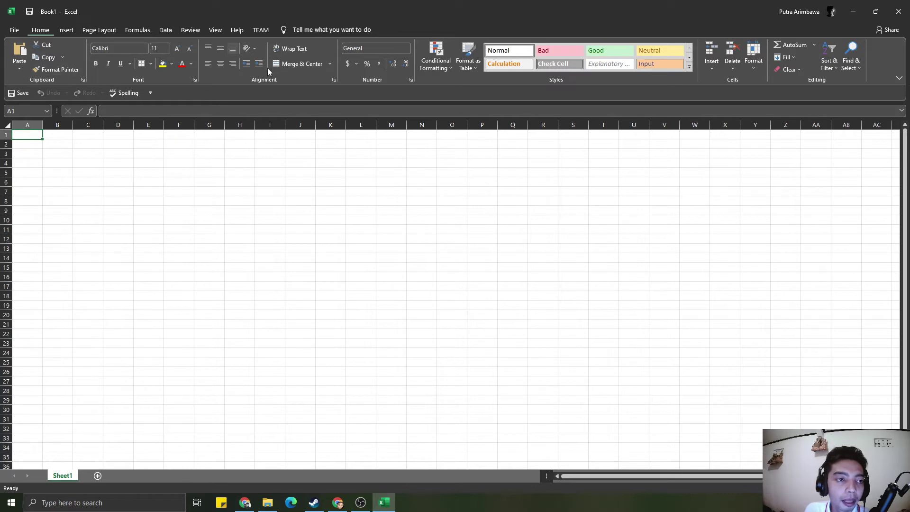
pyautogui.click(103, 111)
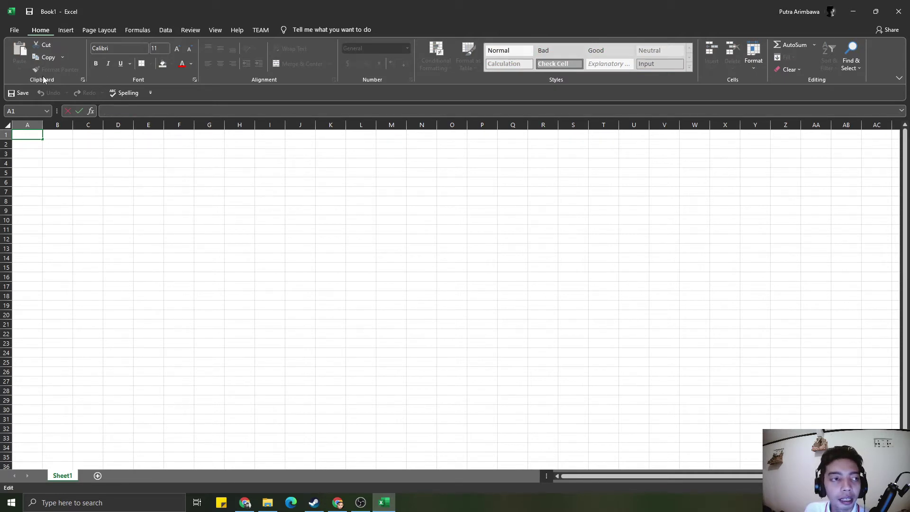
pyautogui.click(12, 31)
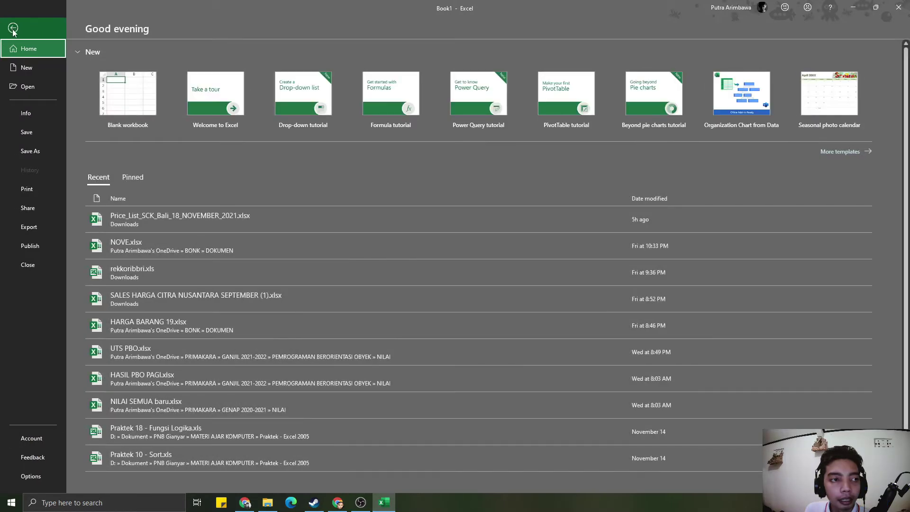
# - Leave Backstage and display the Insert tab's table, chart and symbol commands
pyautogui.press('Escape')
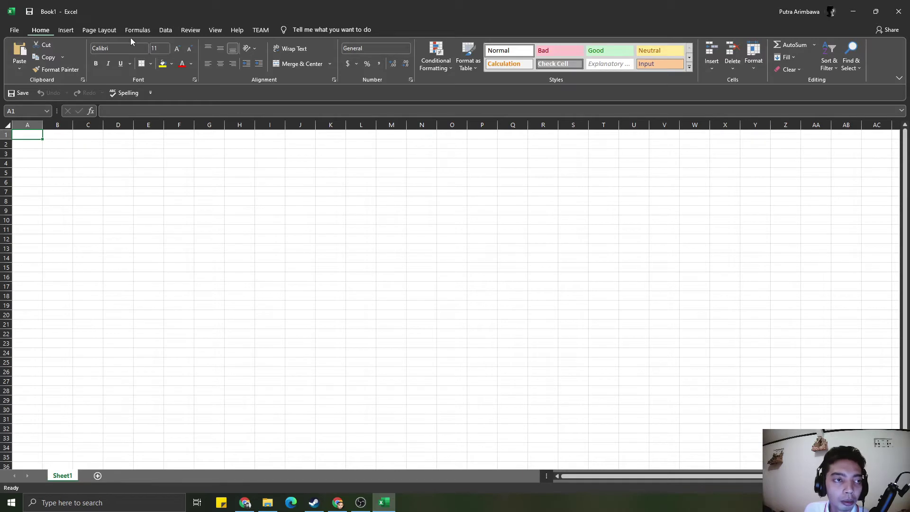
pyautogui.click(65, 30)
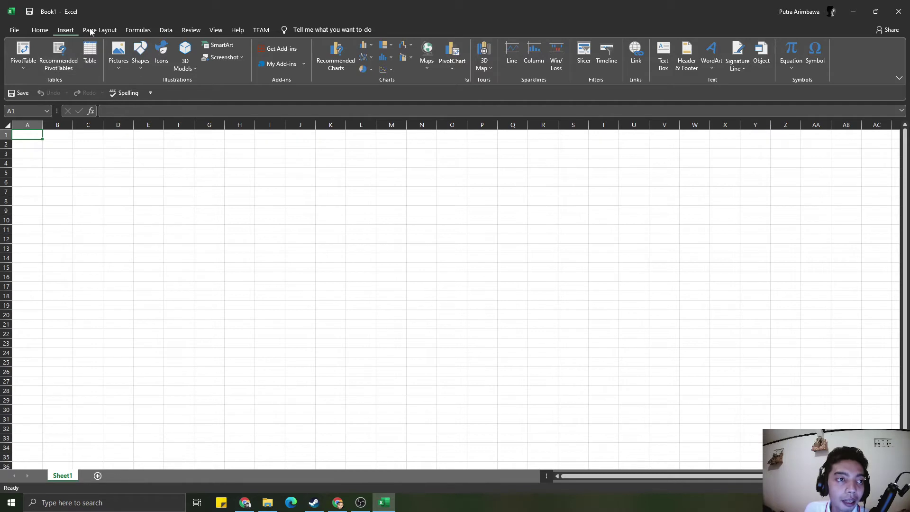
# - Glance at Page Layout, select cell E10, and display the Formulas tab commands
pyautogui.click(92, 30)
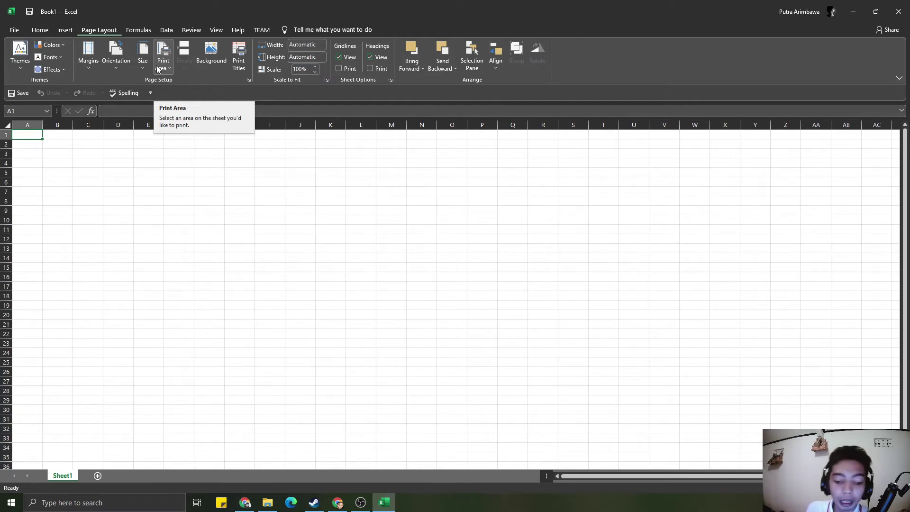
pyautogui.click(149, 221)
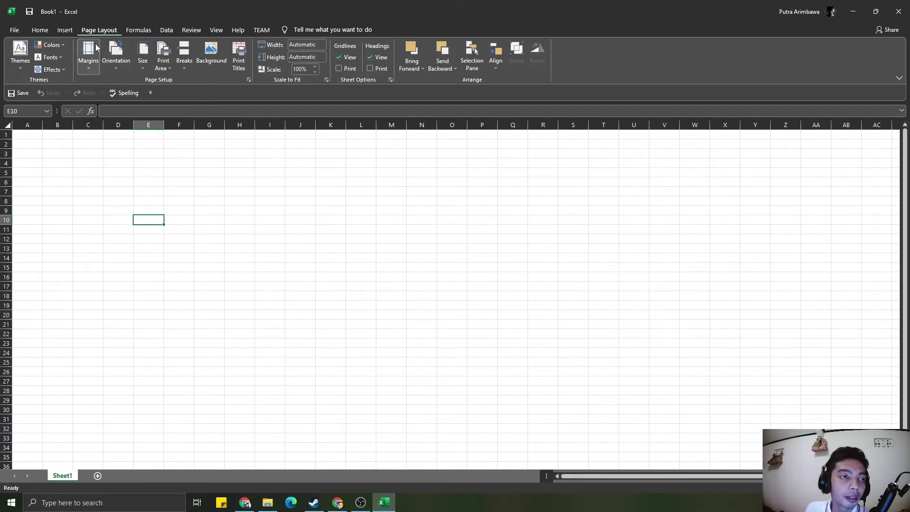
pyautogui.click(143, 30)
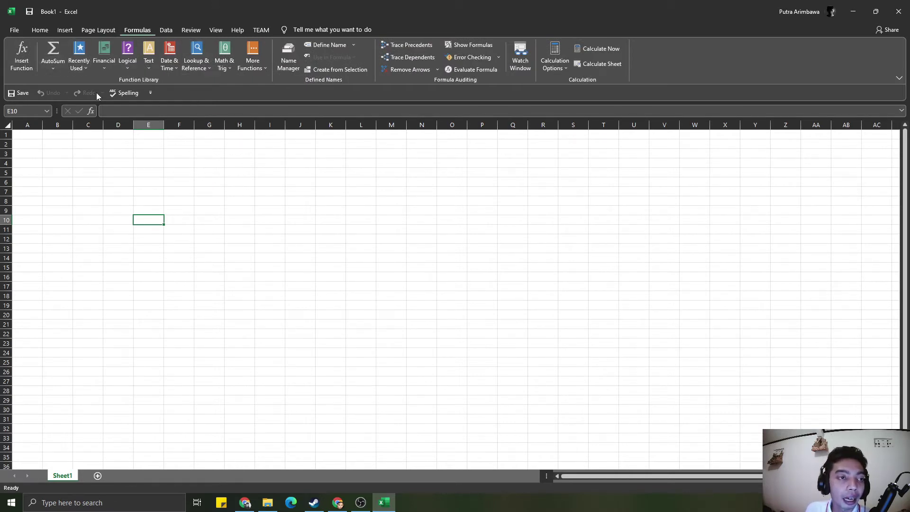
# - Browse the Financial, Text and Logical function lists on the Formulas tab
pyautogui.click(102, 66)
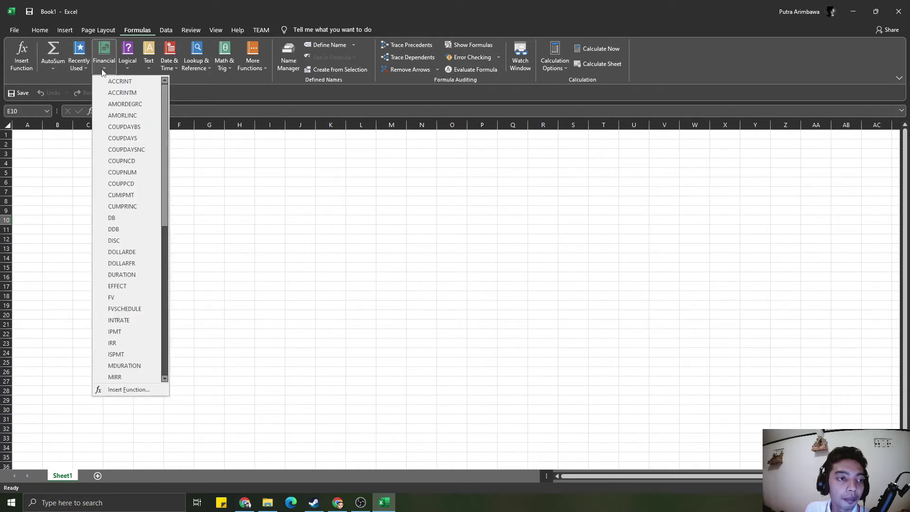
pyautogui.click(141, 71)
pyautogui.click(131, 69)
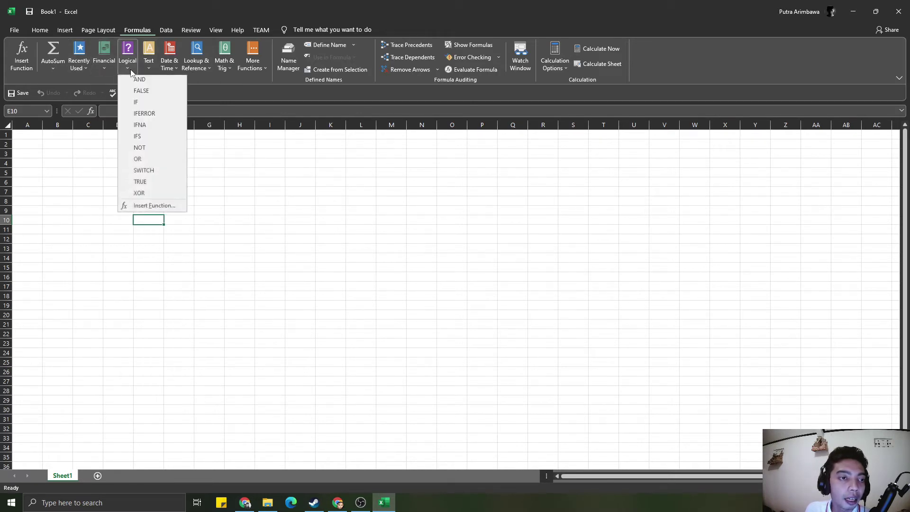
# - Switch between the Data and Formulas tabs, ending on the Review tab commands
pyautogui.click(171, 32)
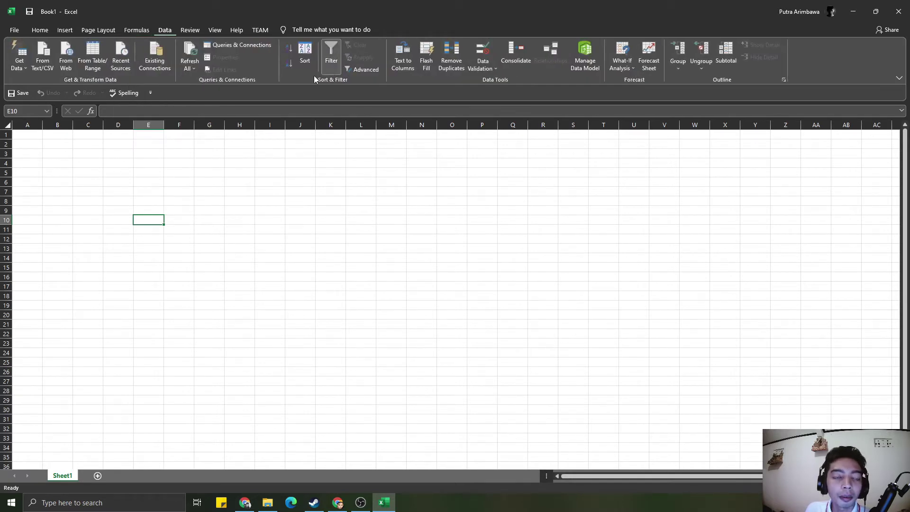
pyautogui.click(141, 32)
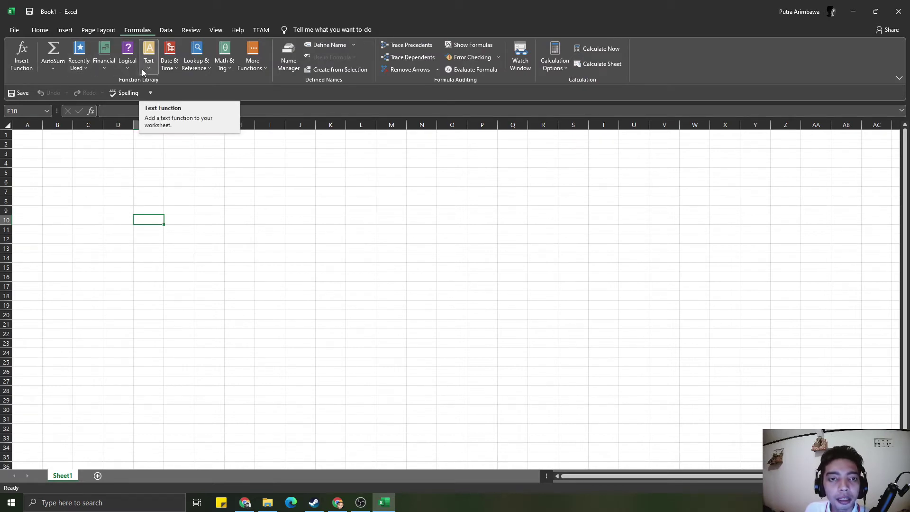
pyautogui.click(166, 30)
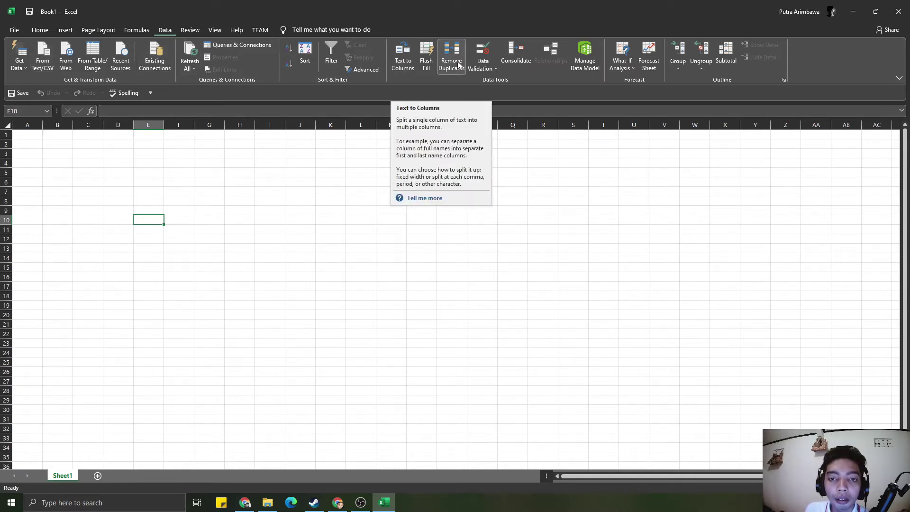
pyautogui.click(191, 30)
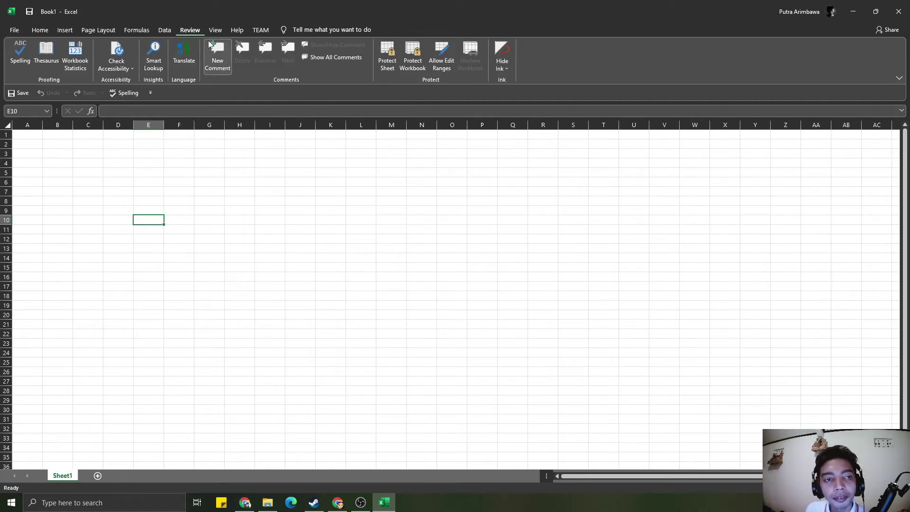
# - Bring up the View tab commands after a brief look at Page Layout
pyautogui.click(215, 30)
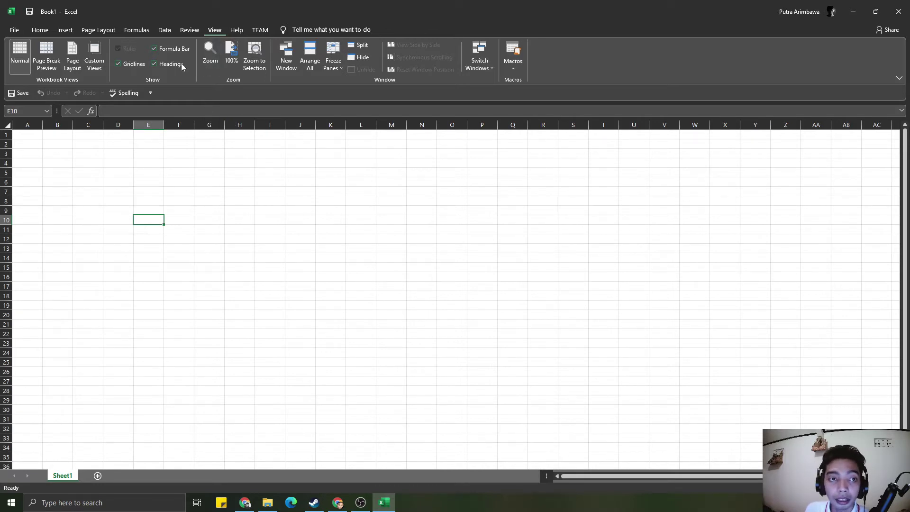
pyautogui.click(109, 30)
pyautogui.click(214, 30)
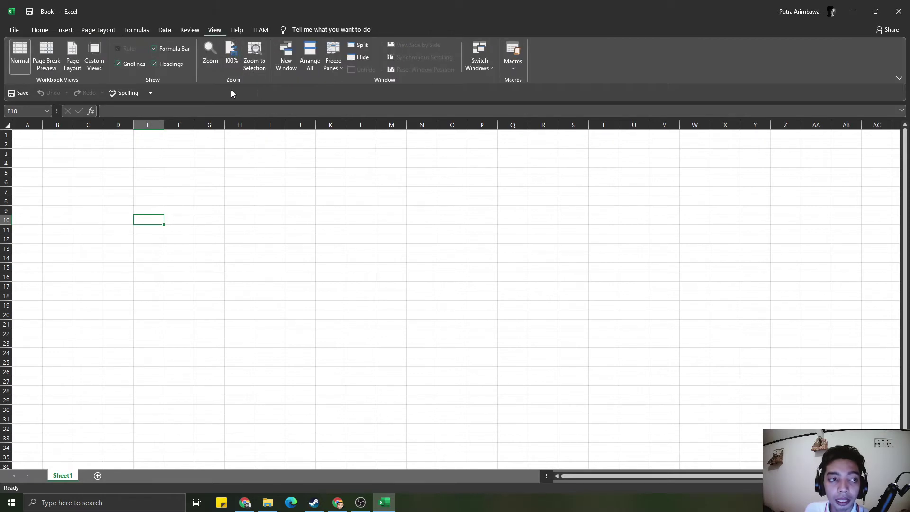
# - Try Page Break Preview and Page Layout views, return to Normal, and show Help commands
pyautogui.click(46, 57)
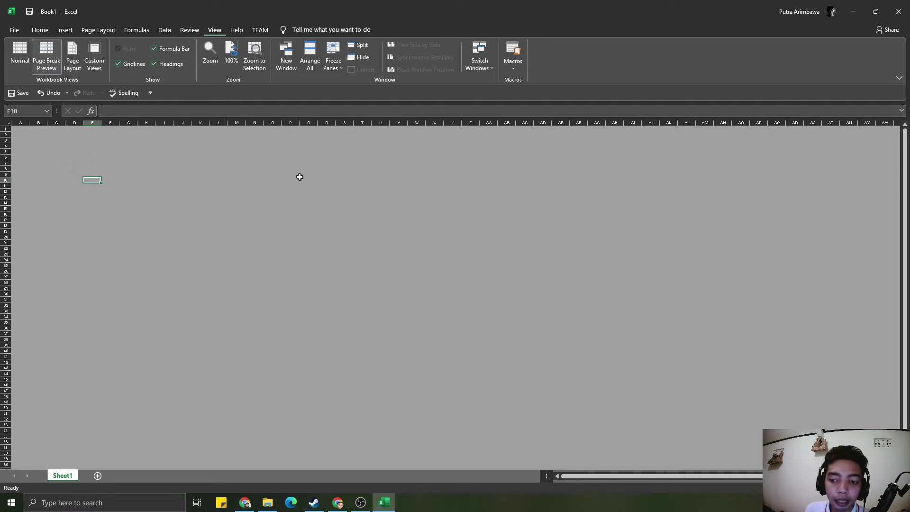
pyautogui.click(78, 63)
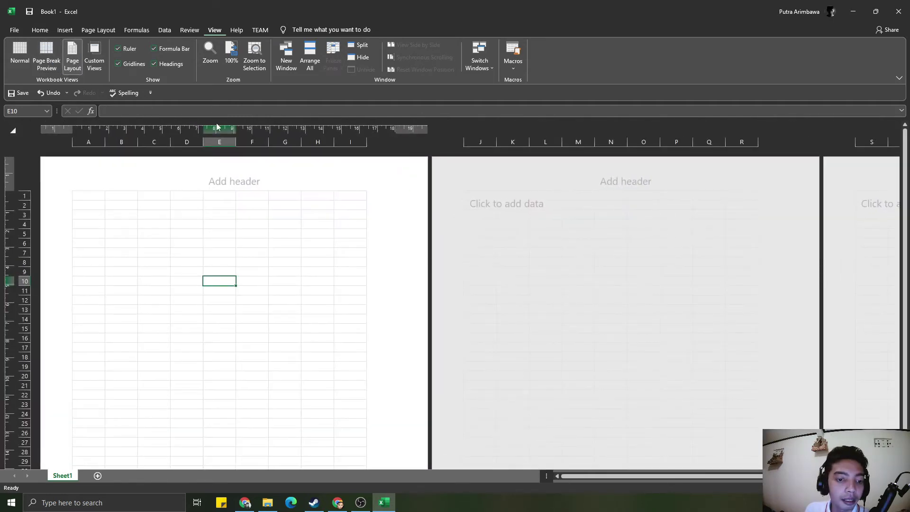
pyautogui.scroll(-15, 325, 237)
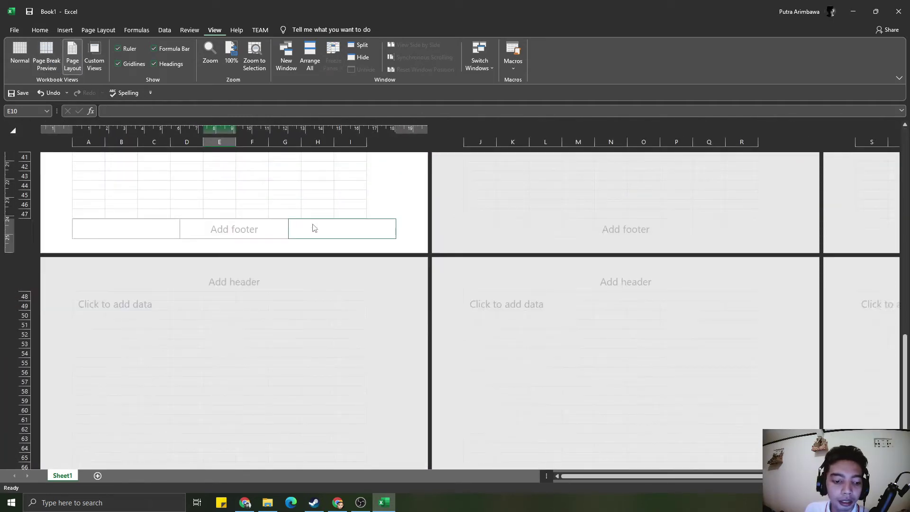
pyautogui.scroll(15, 312, 227)
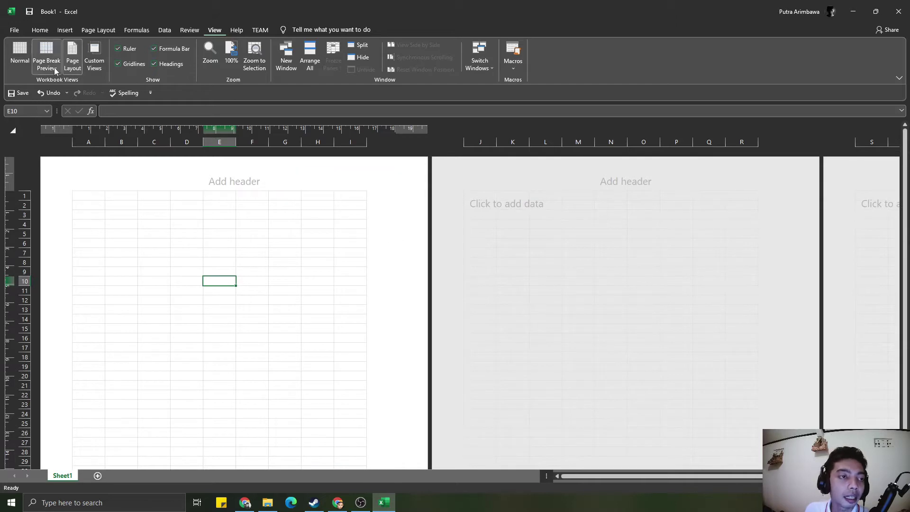
pyautogui.click(20, 56)
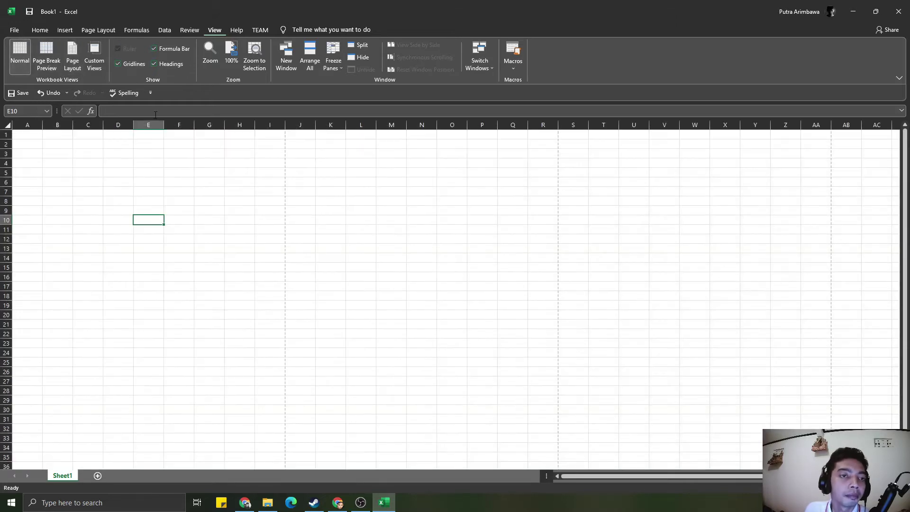
pyautogui.click(236, 31)
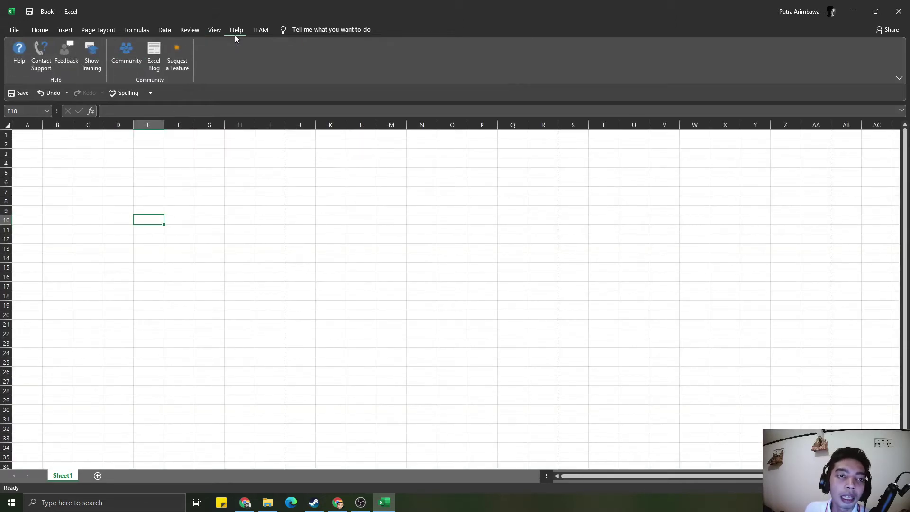
# - Cycle through the TEAM, Review and Data tabs, ending back on the Home tab
pyautogui.click(268, 31)
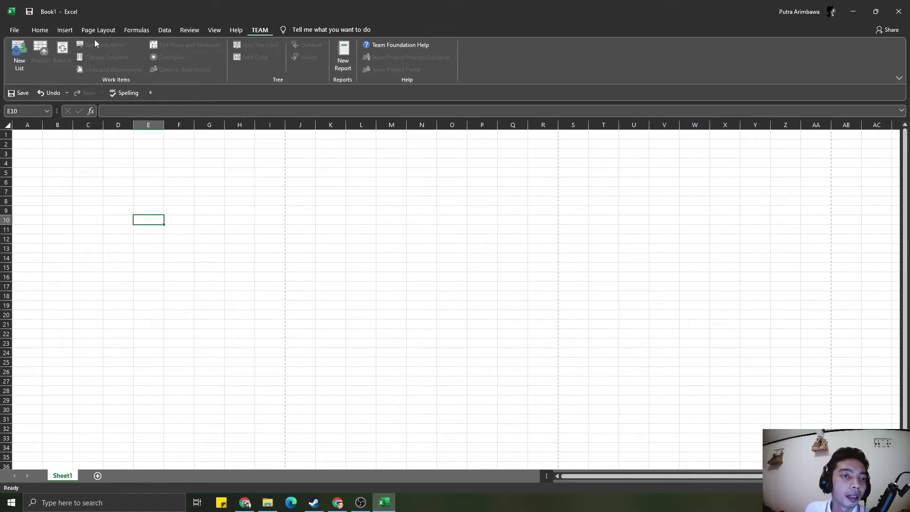
pyautogui.click(188, 32)
pyautogui.click(165, 31)
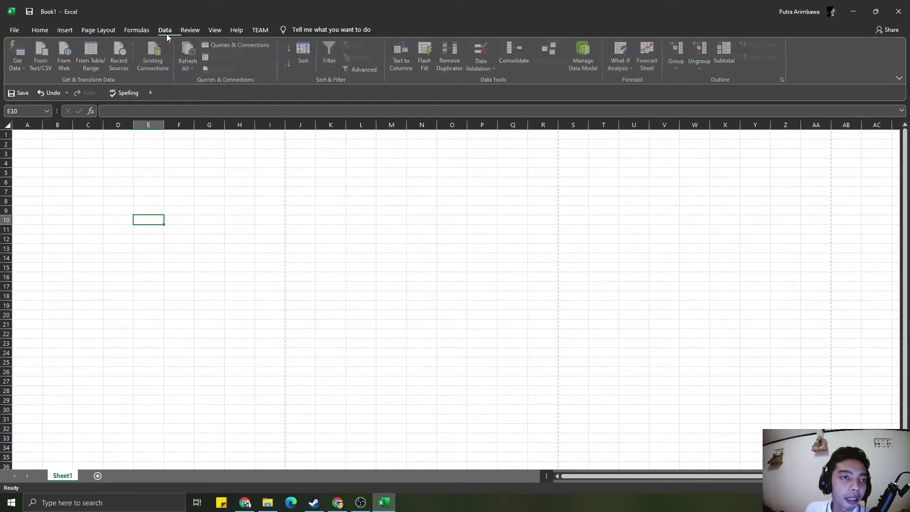
pyautogui.click(182, 30)
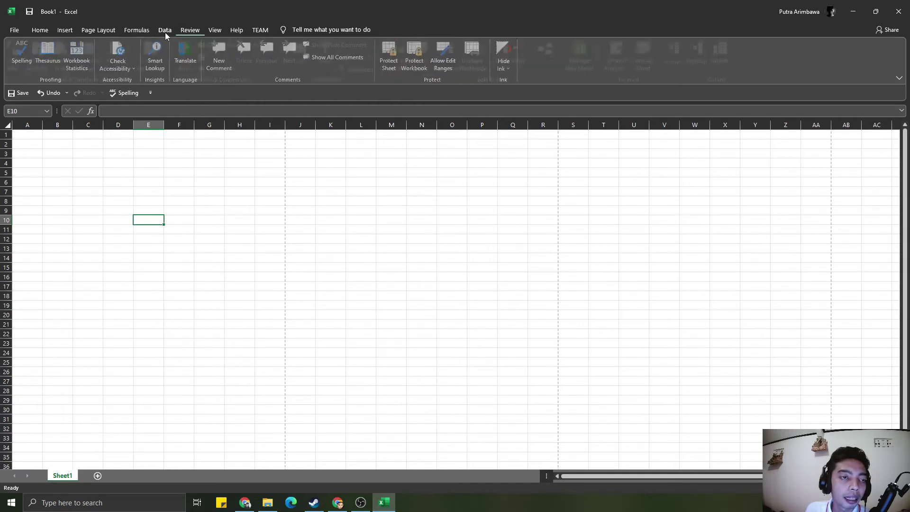
pyautogui.click(165, 32)
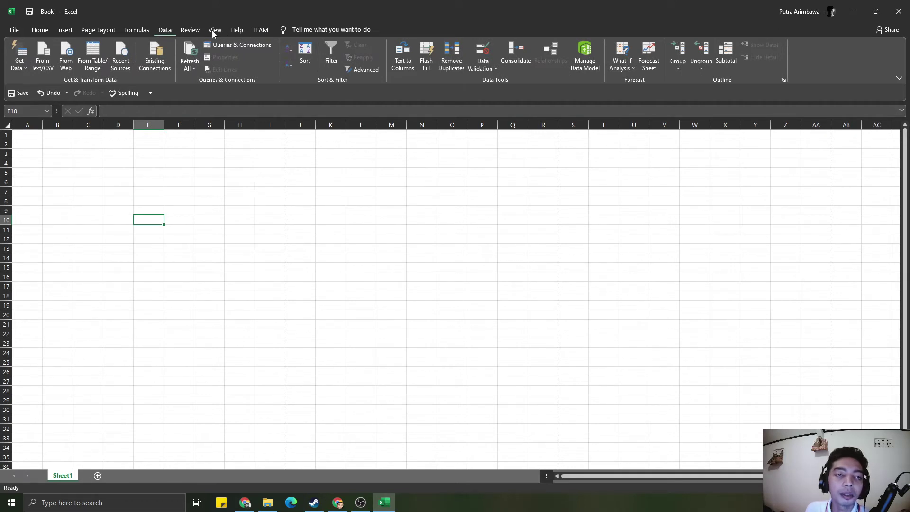
pyautogui.click(165, 30)
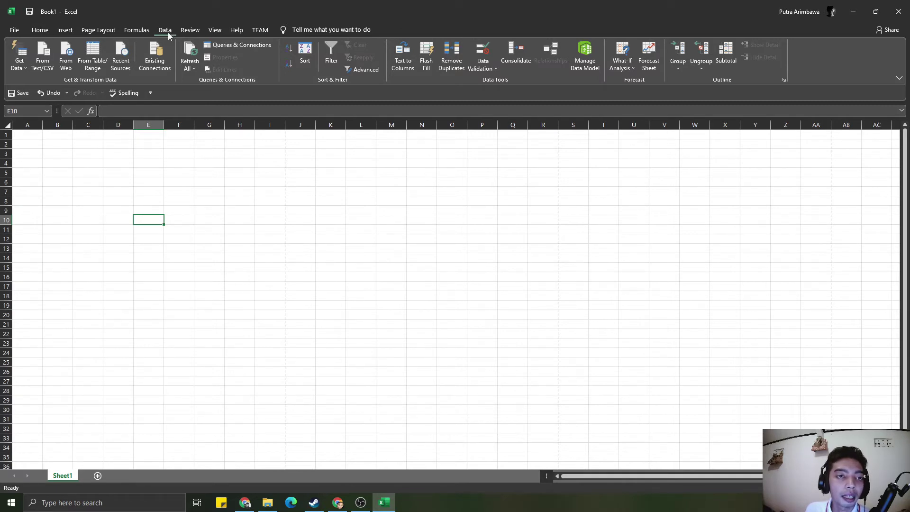
pyautogui.click(40, 30)
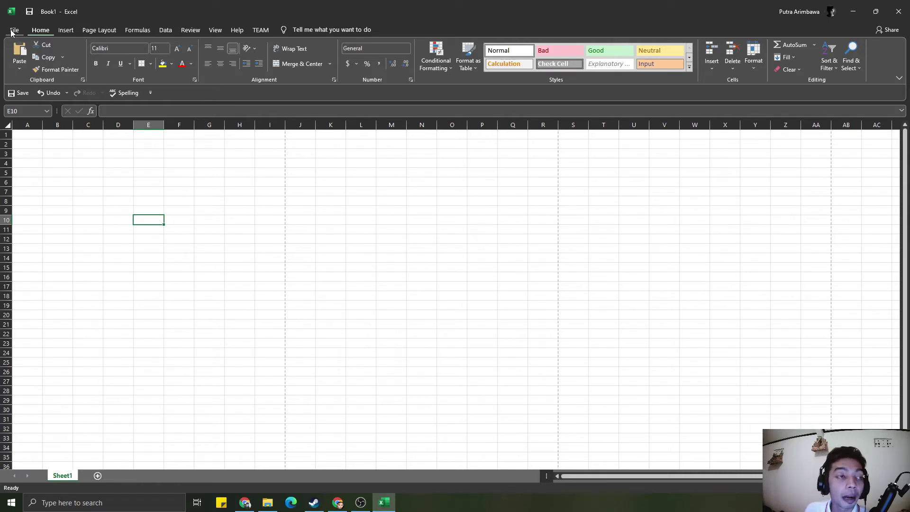
# - Show the Save As page with recent folders, OneDrive and This PC locations
pyautogui.click(14, 30)
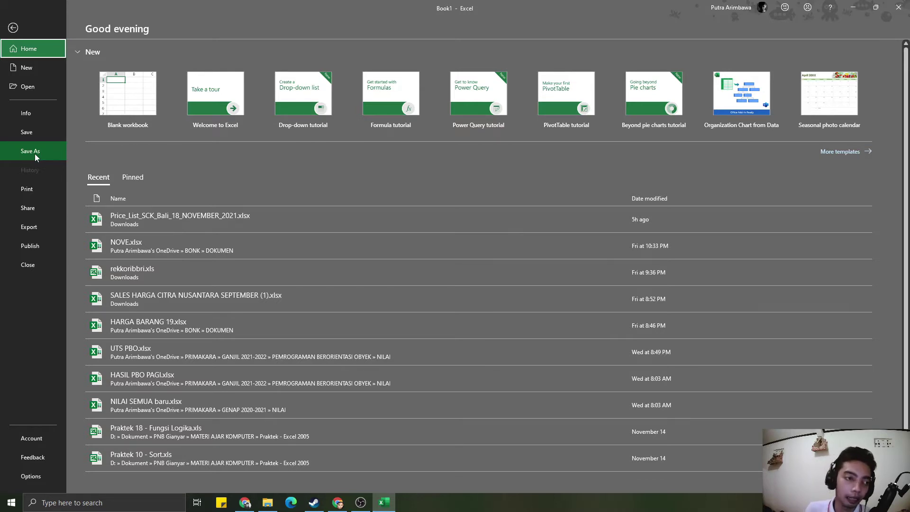
pyautogui.click(40, 130)
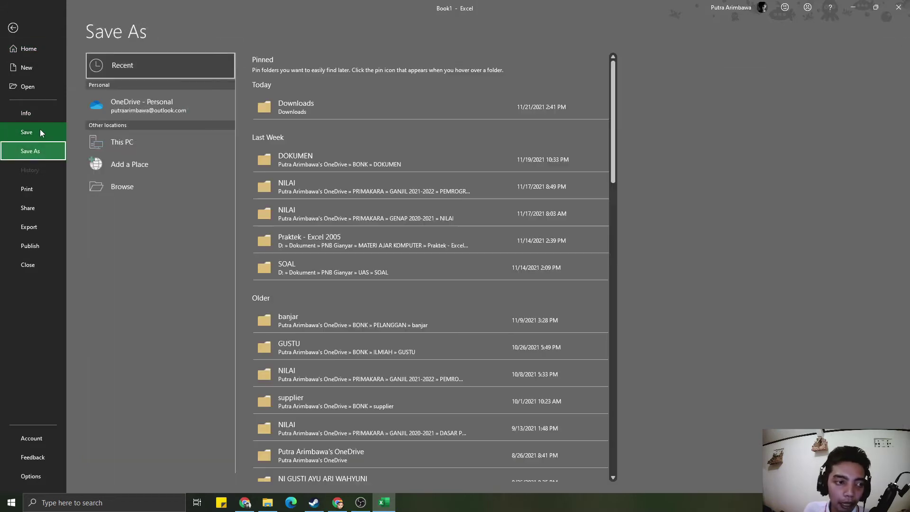
# - Display the Print page with Microsoft Print to PDF as the printer
pyautogui.click(42, 135)
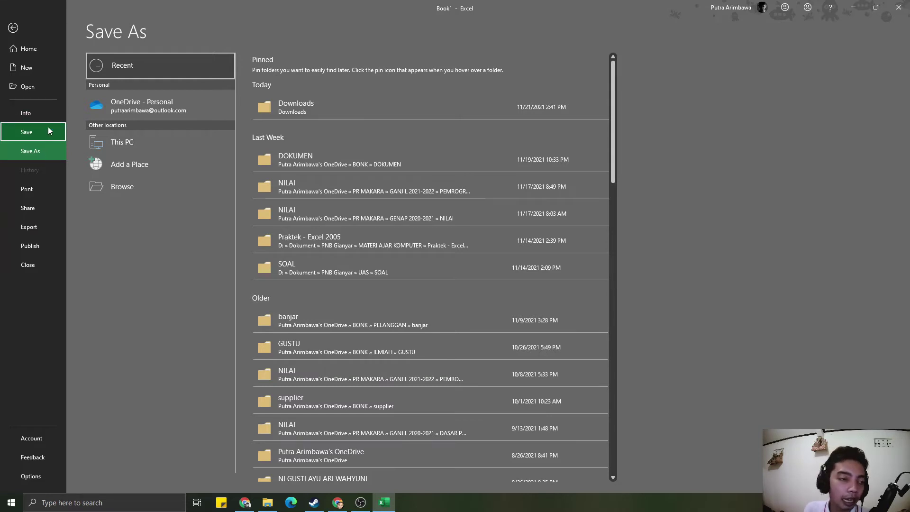
pyautogui.click(50, 194)
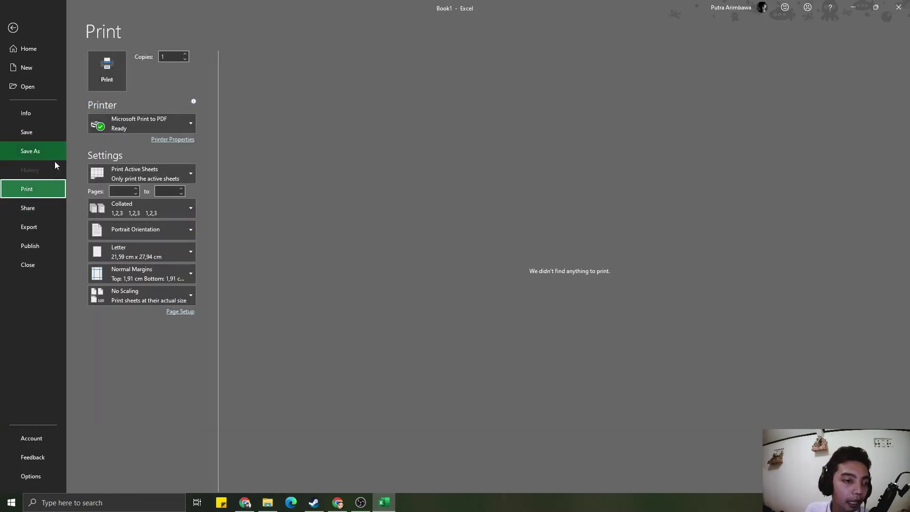
# - Check the printer list, Share page and account card, ending on the PDF/XPS Export page
pyautogui.click(145, 122)
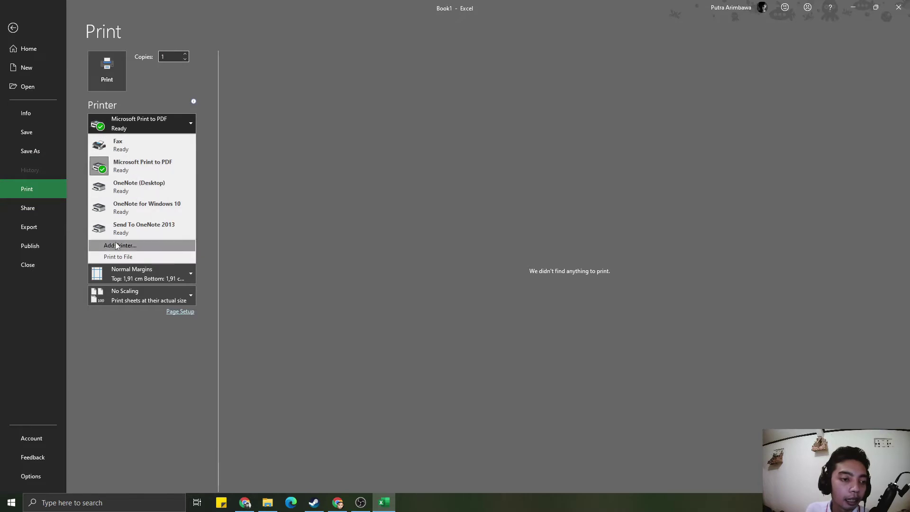
pyautogui.click(139, 340)
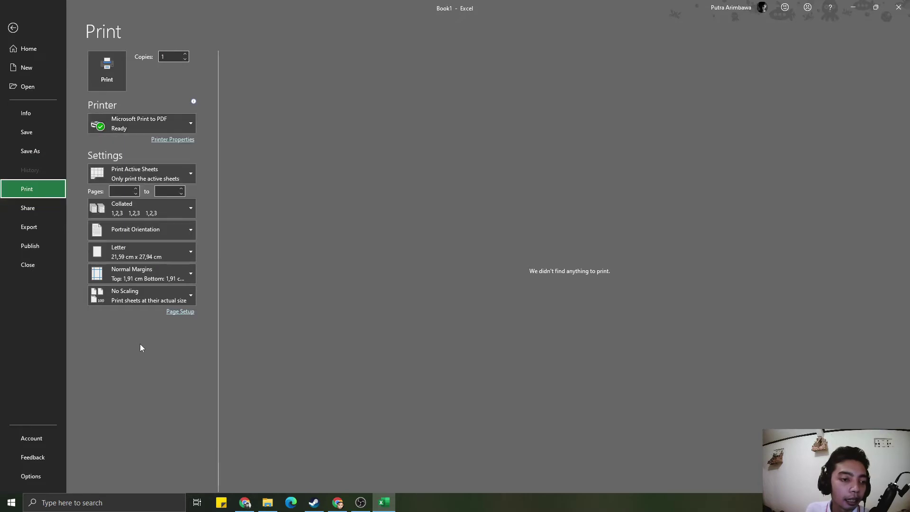
pyautogui.click(37, 207)
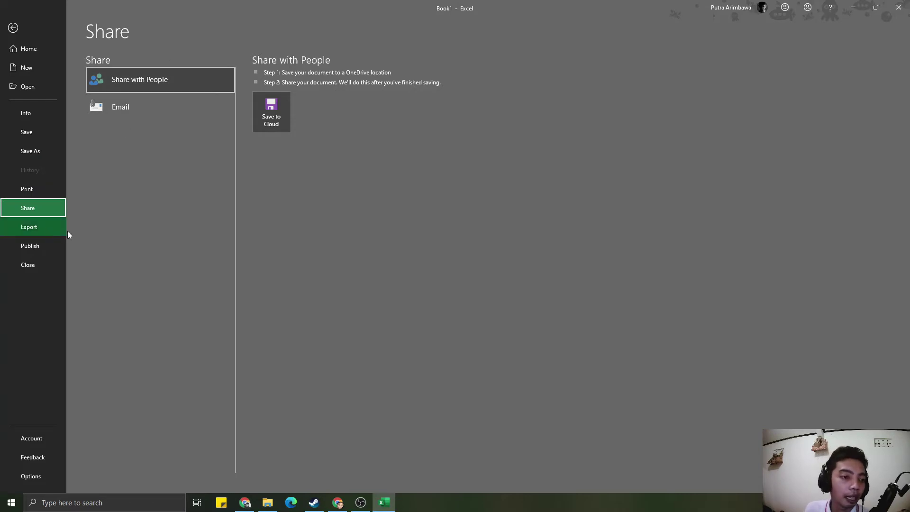
pyautogui.click(737, 12)
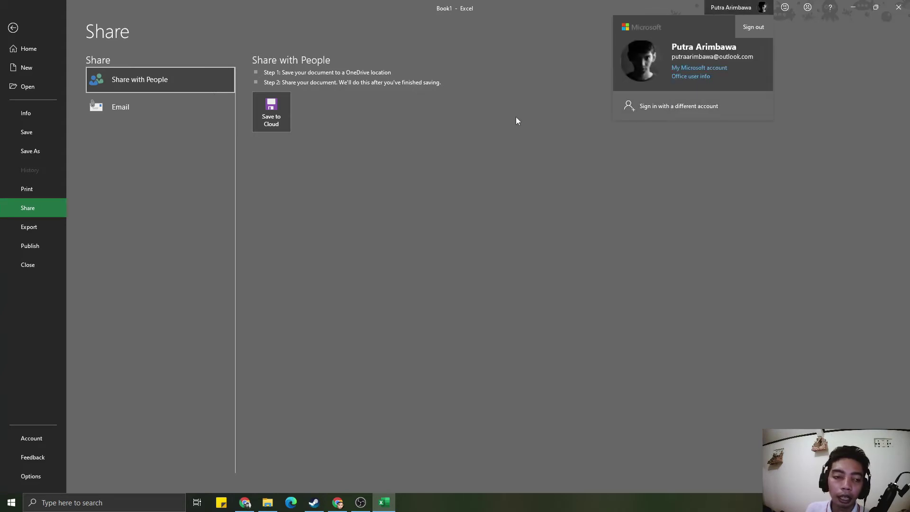
pyautogui.press('Escape')
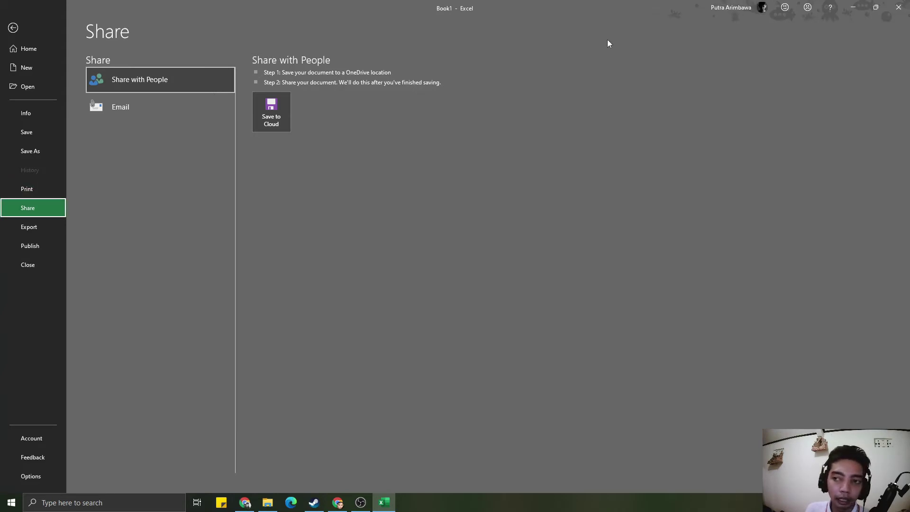
pyautogui.click(31, 230)
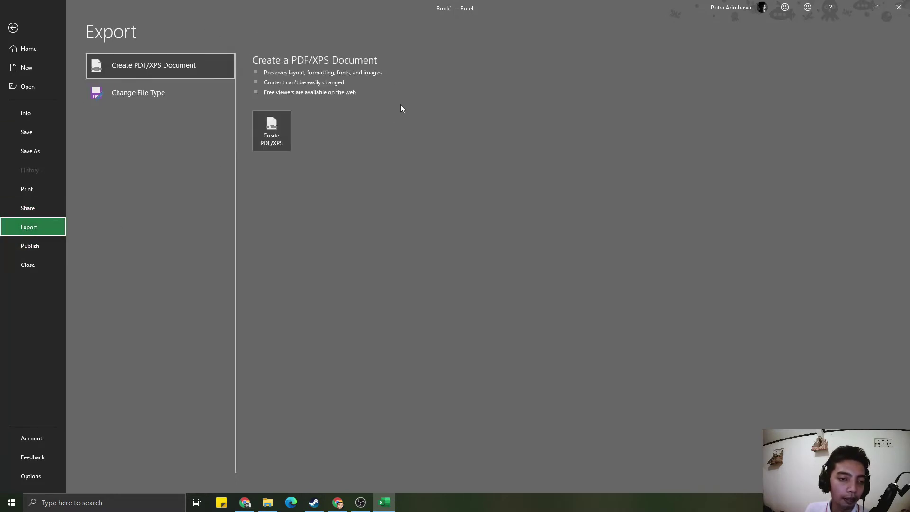
# - View the Power BI Publish options, then return to the empty Book1 worksheet
pyautogui.click(50, 242)
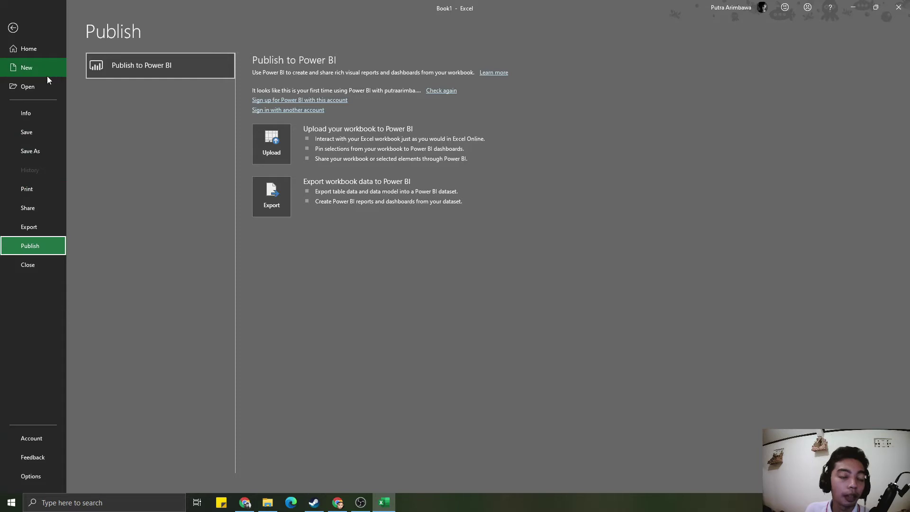
pyautogui.click(13, 28)
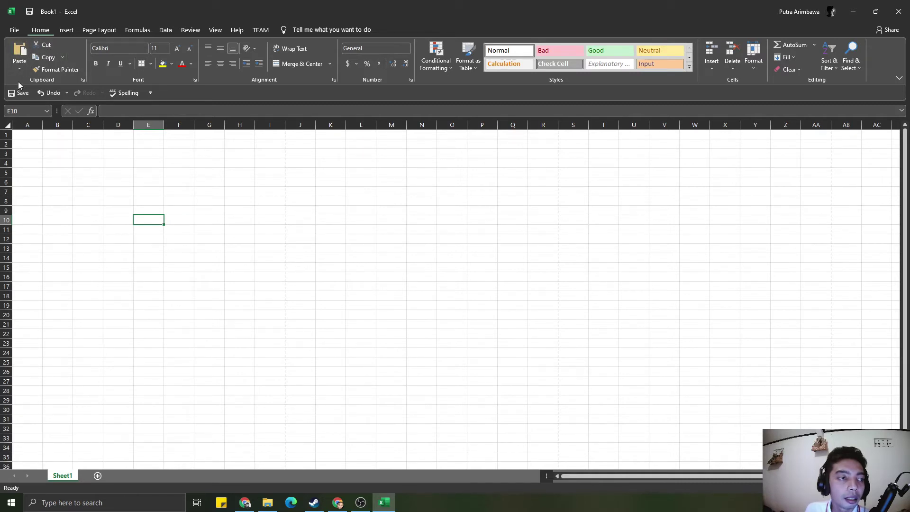
# - Bring up the Quick Access Toolbar shortcut menu with its customize and collapse-ribbon options
pyautogui.rightClick(238, 96)
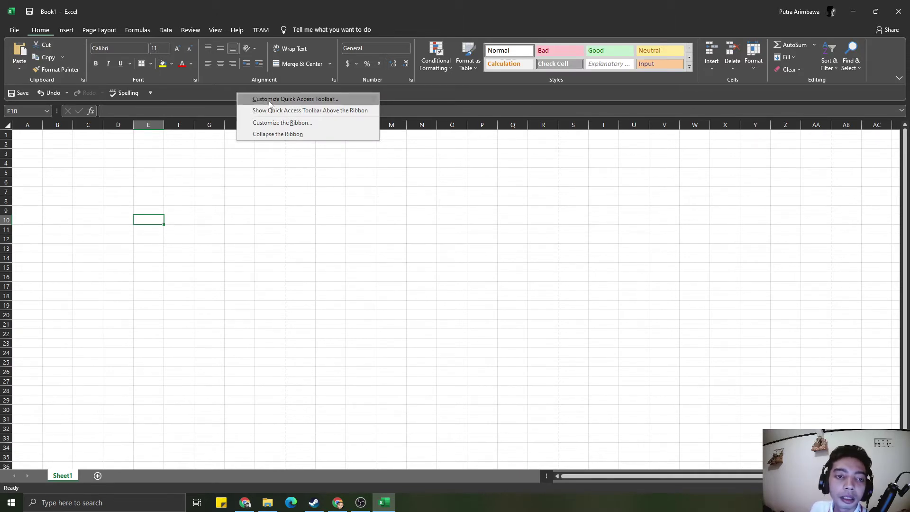
pyautogui.click(294, 123)
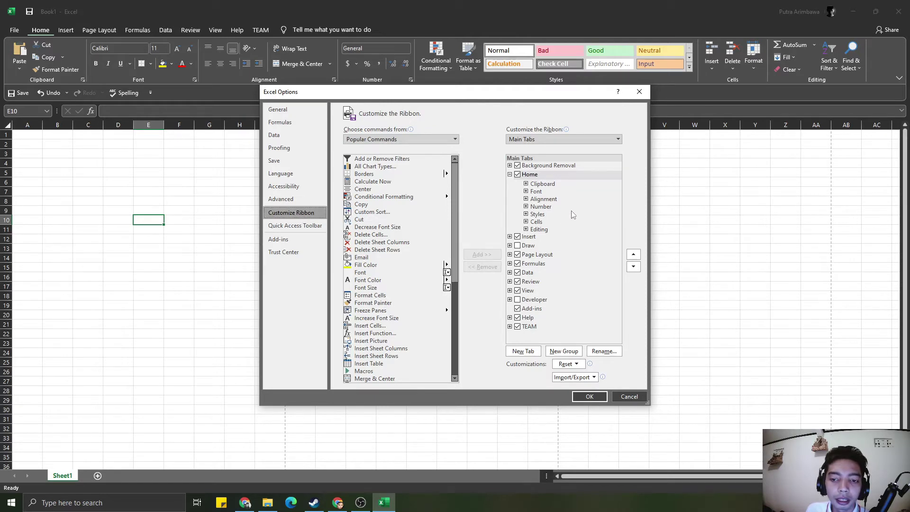
pyautogui.click(526, 184)
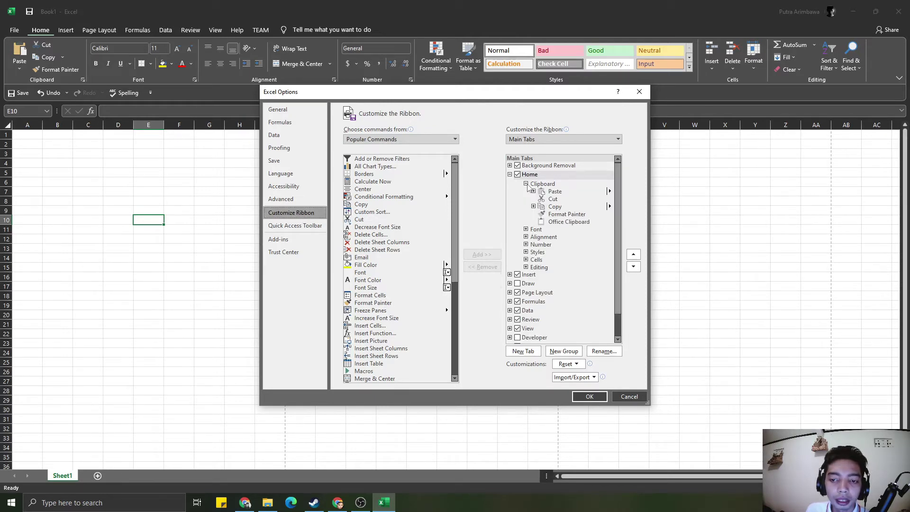
pyautogui.click(526, 184)
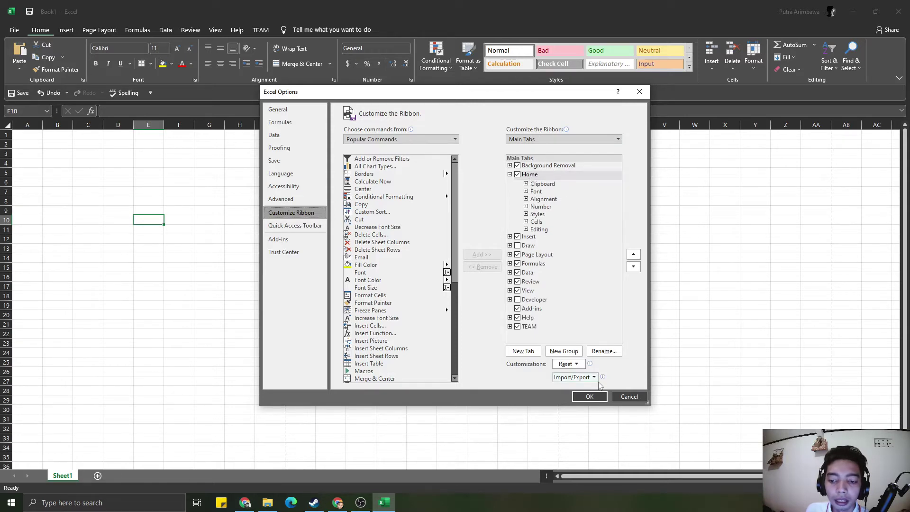
pyautogui.click(629, 396)
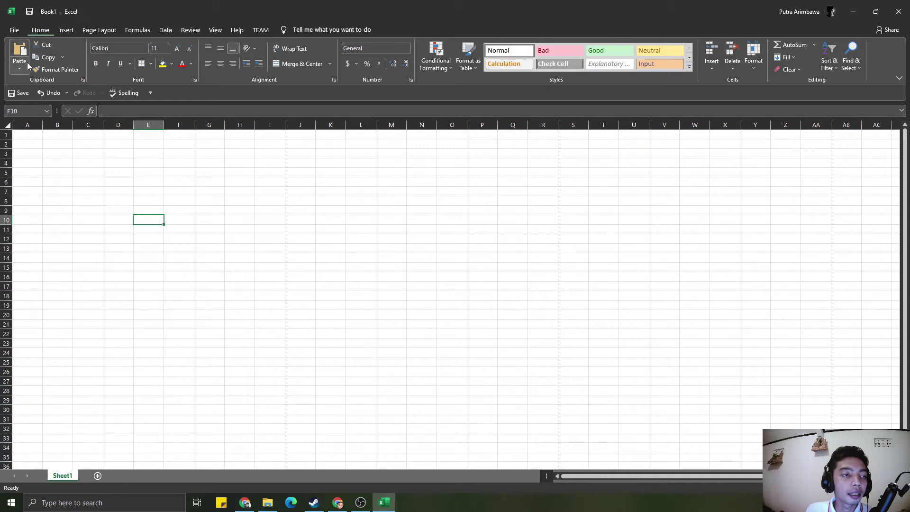
pyautogui.click(62, 145)
pyautogui.click(24, 142)
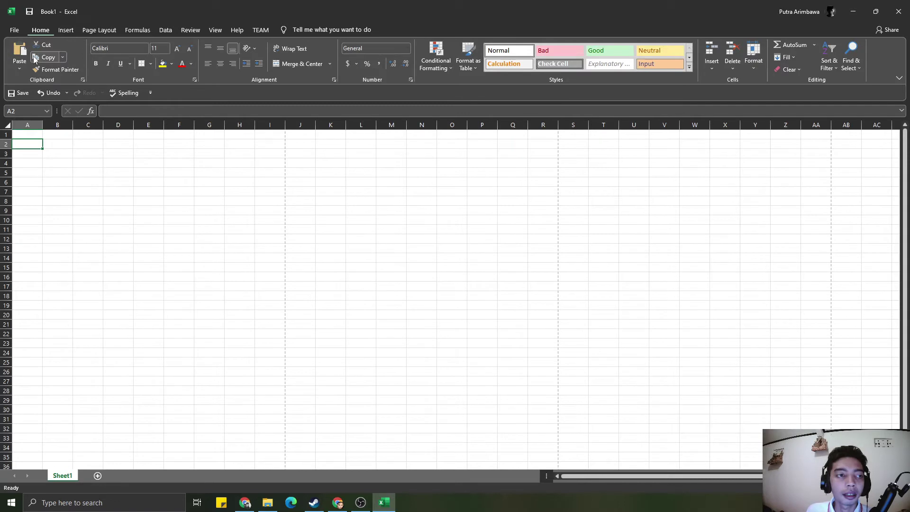
pyautogui.click(66, 29)
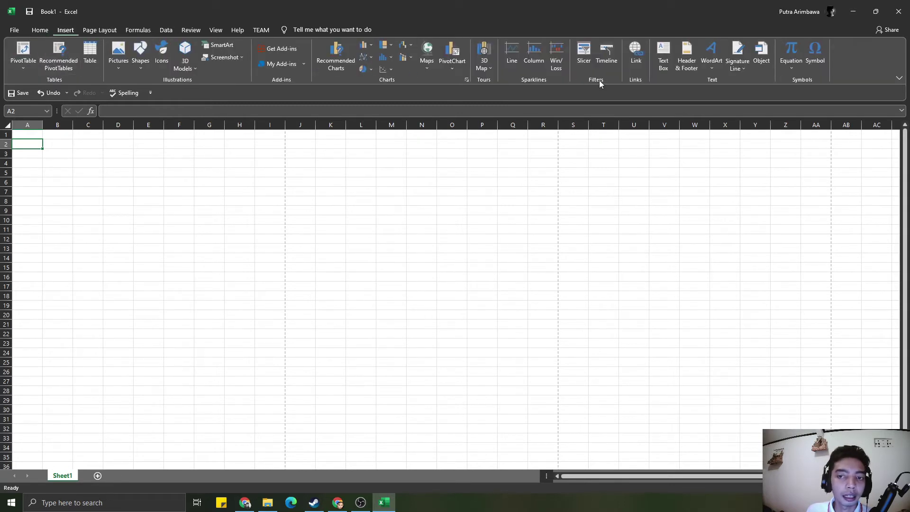
pyautogui.click(39, 30)
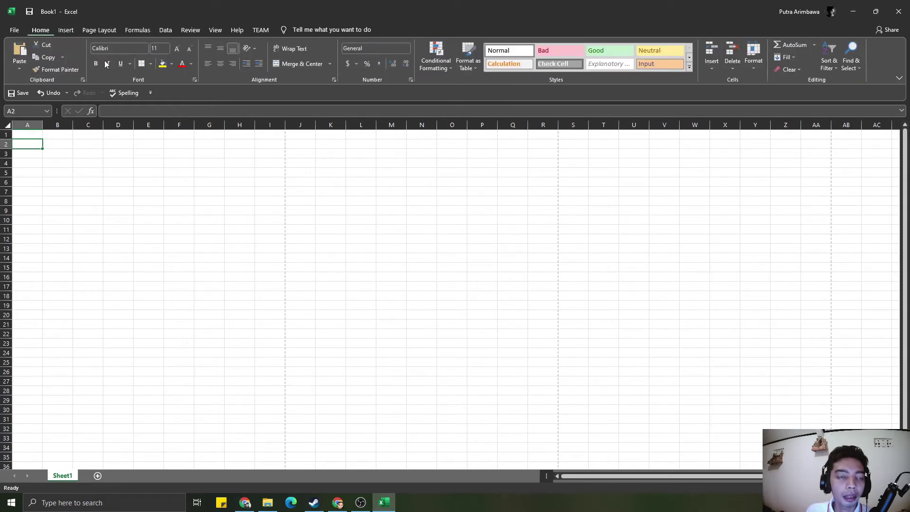
pyautogui.click(67, 30)
pyautogui.click(99, 30)
pyautogui.click(138, 29)
pyautogui.click(167, 30)
pyautogui.click(135, 31)
pyautogui.click(110, 32)
pyautogui.click(71, 30)
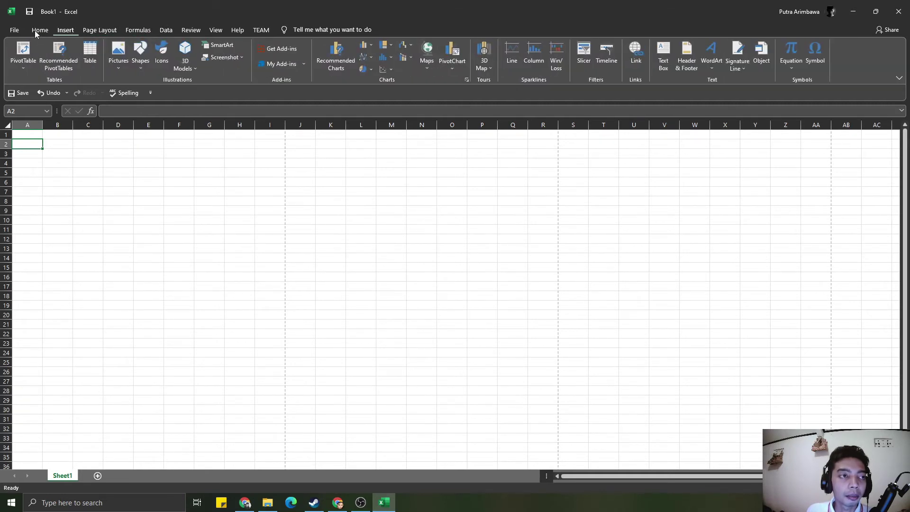
pyautogui.click(36, 31)
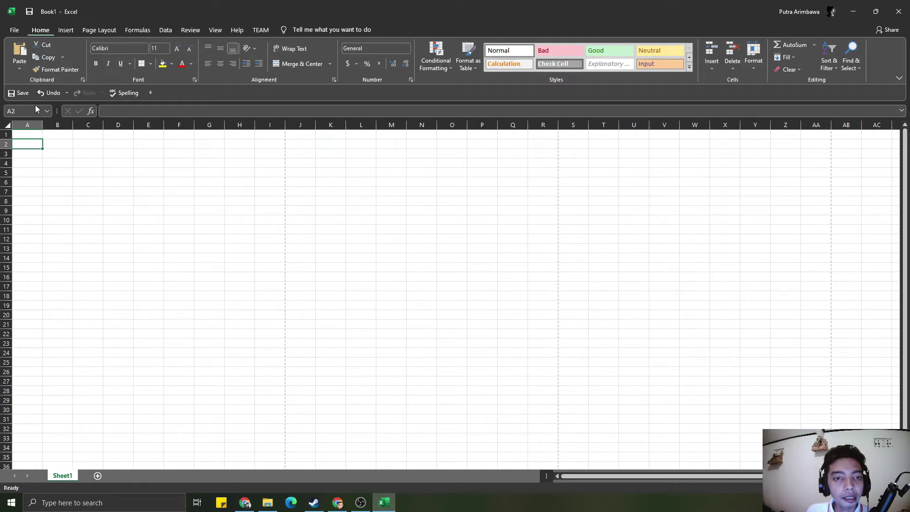
pyautogui.click(87, 31)
pyautogui.click(42, 31)
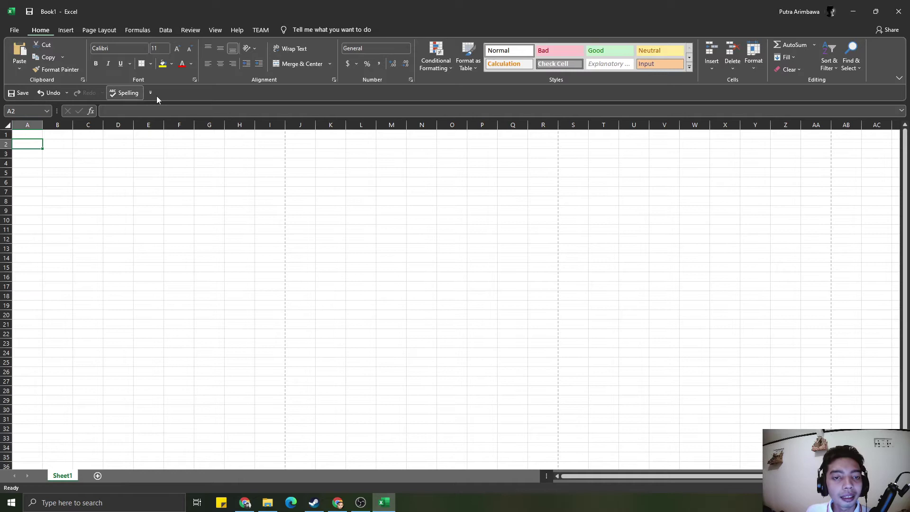
pyautogui.rightClick(183, 93)
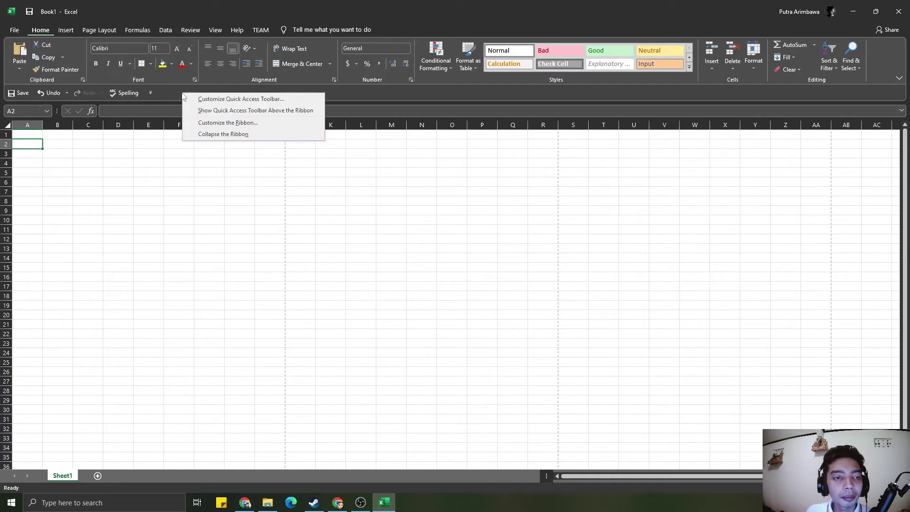
pyautogui.click(202, 123)
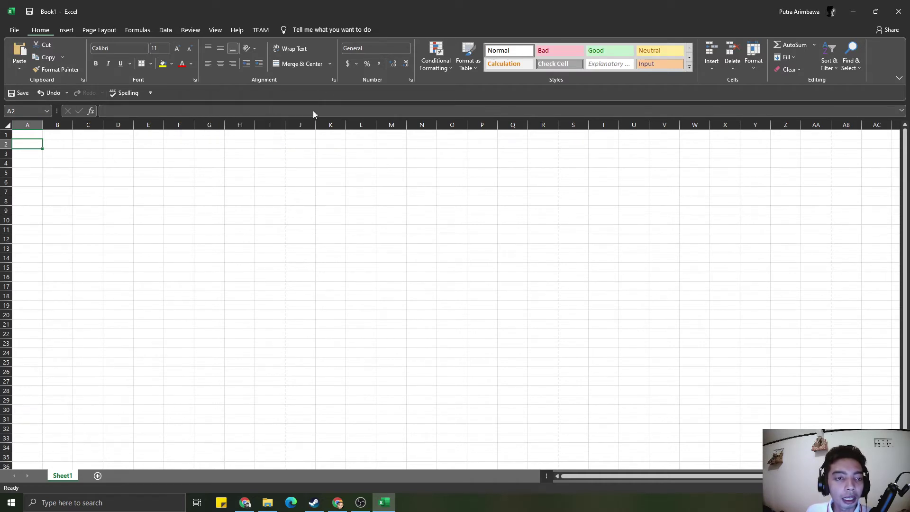
pyautogui.scroll(-8, 400, 265)
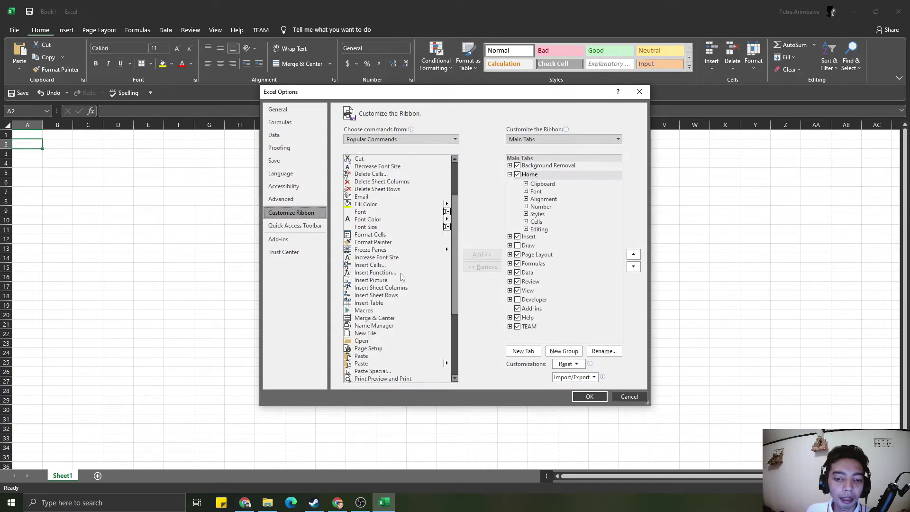
pyautogui.scroll(8, 398, 266)
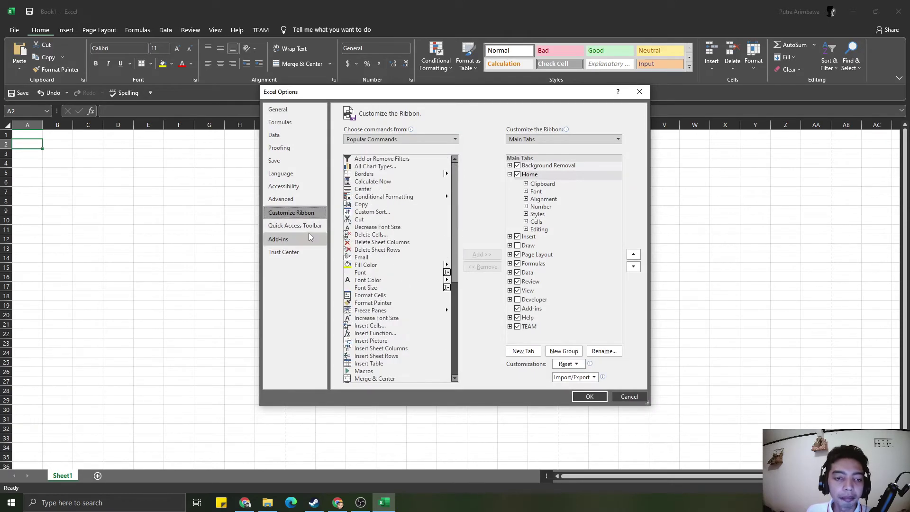
pyautogui.click(618, 395)
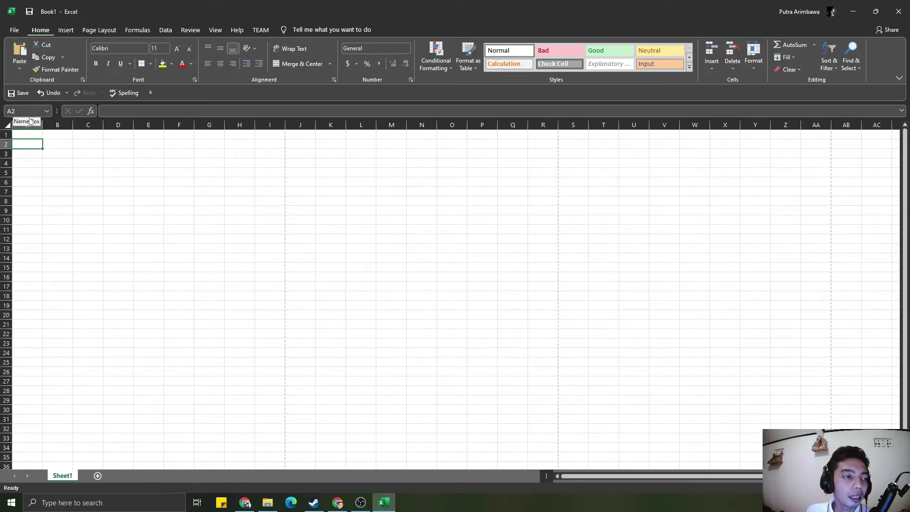
pyautogui.click(34, 179)
pyautogui.click(79, 180)
pyautogui.click(26, 135)
pyautogui.click(148, 189)
pyautogui.moveTo(113, 190); pyautogui.dragTo(148, 269)
pyautogui.click(114, 191)
pyautogui.click(96, 175)
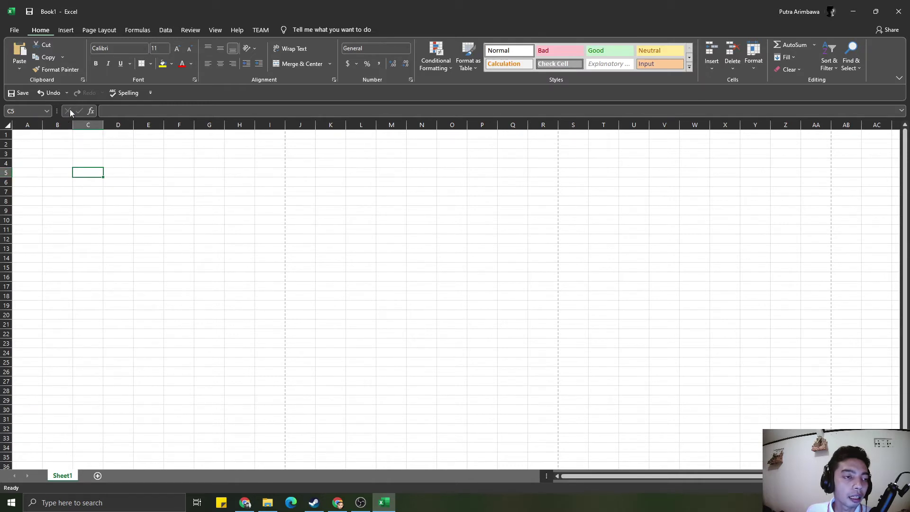
pyautogui.click(126, 111)
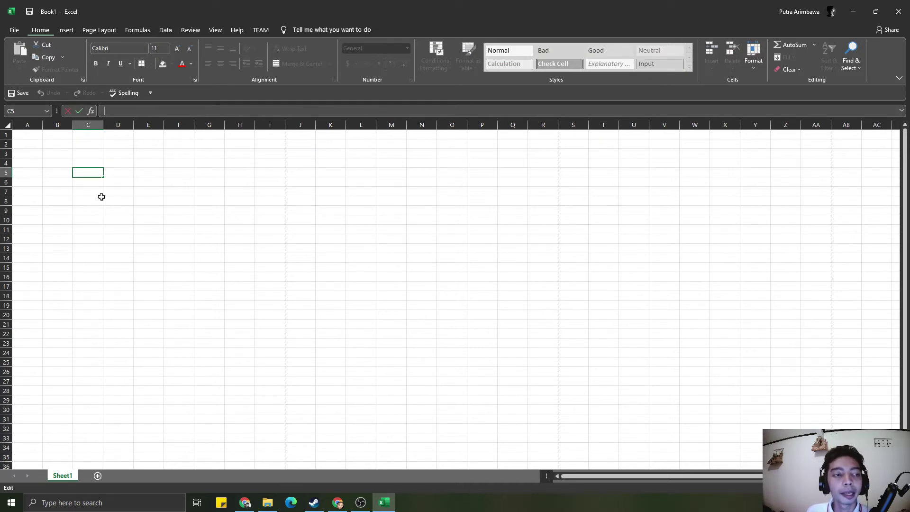
pyautogui.click(125, 164)
pyautogui.click(23, 136)
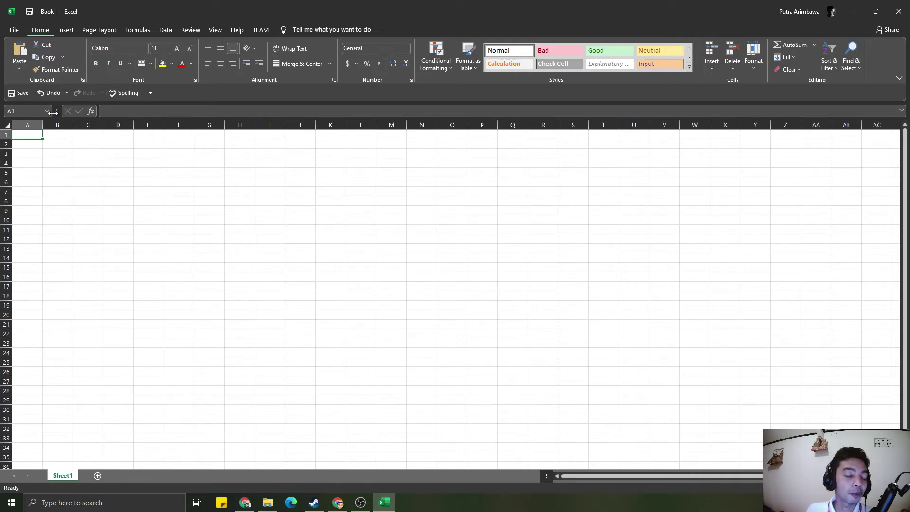
pyautogui.click(69, 190)
pyautogui.click(31, 144)
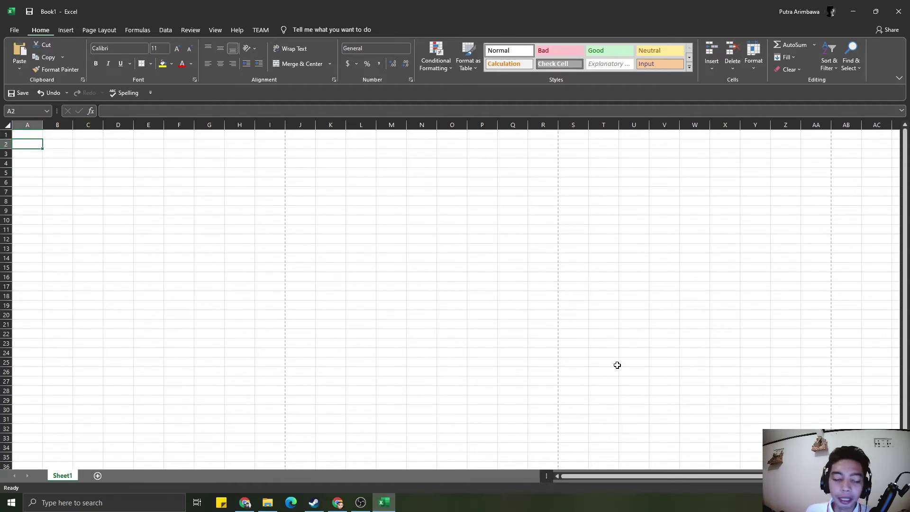
pyautogui.click(31, 134)
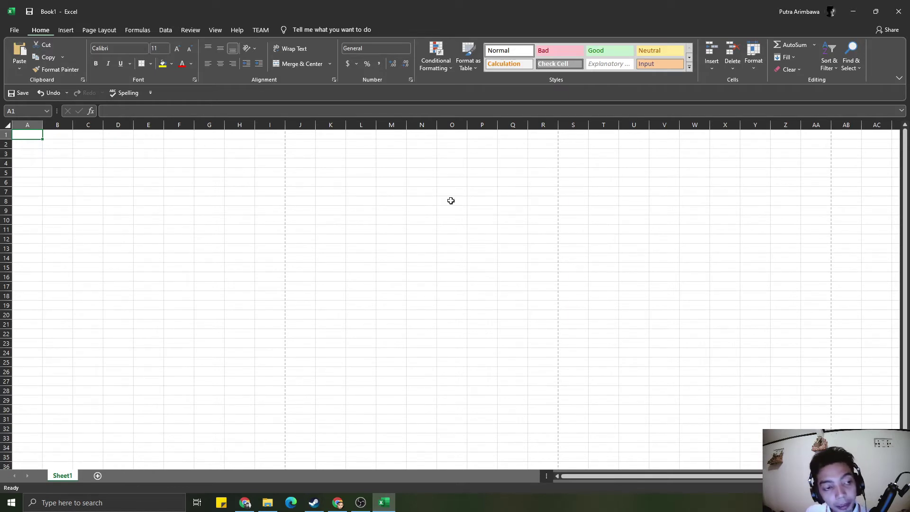
pyautogui.click(69, 174)
pyautogui.click(26, 133)
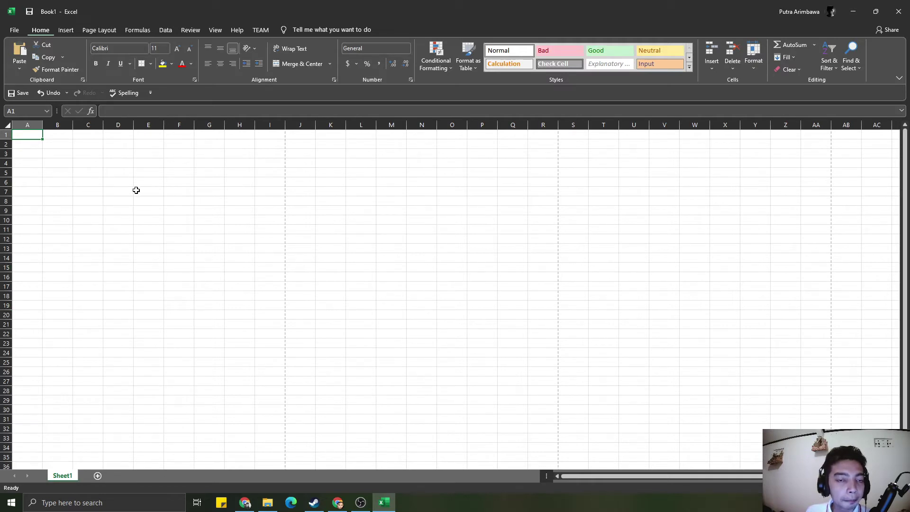
pyautogui.click(40, 152)
pyautogui.click(28, 133)
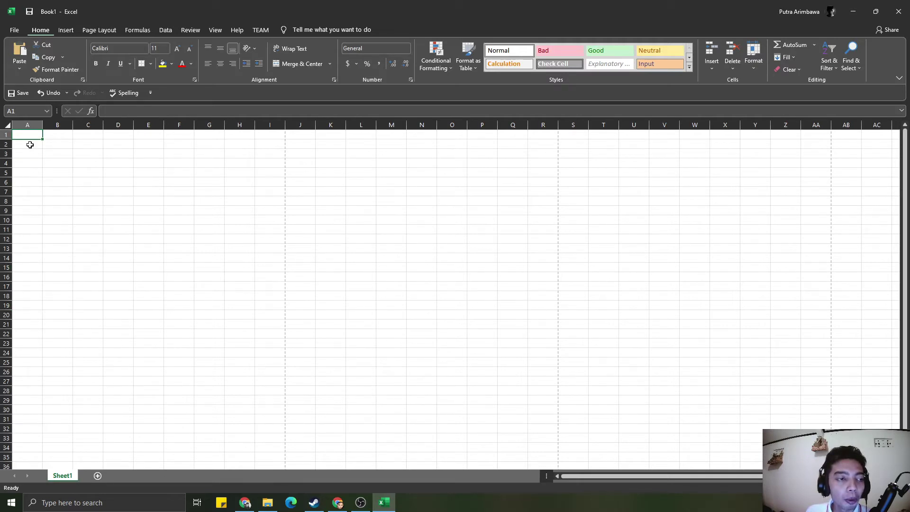
pyautogui.click(65, 144)
pyautogui.moveTo(192, 170); pyautogui.dragTo(191, 182)
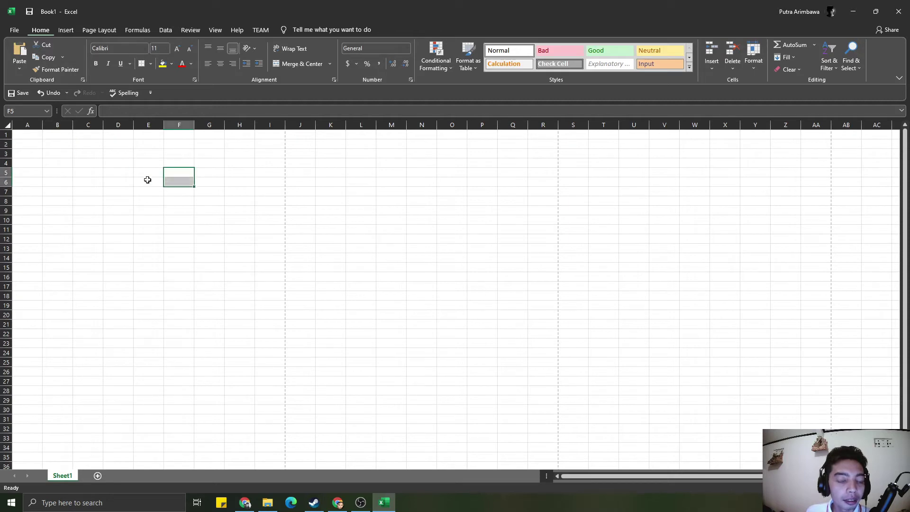
pyautogui.click(63, 133)
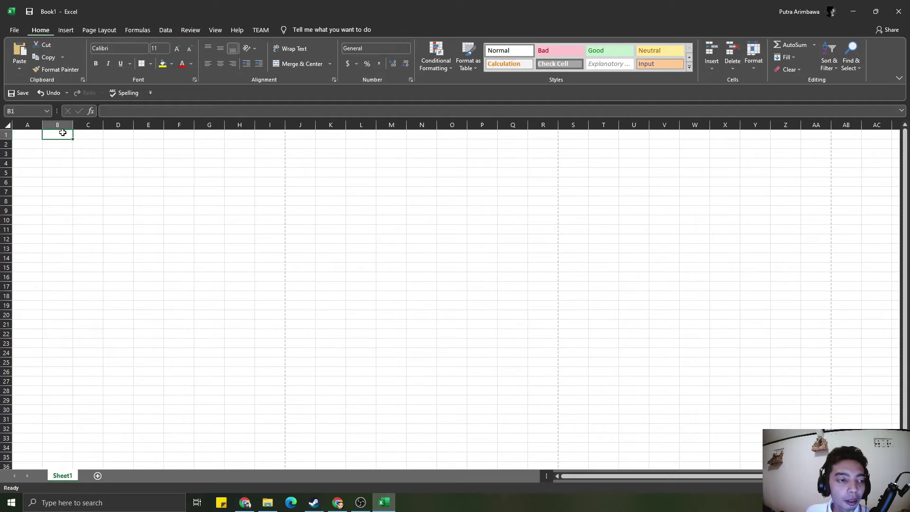
# - Enter the label Cell in cell A1
pyautogui.click(34, 134)
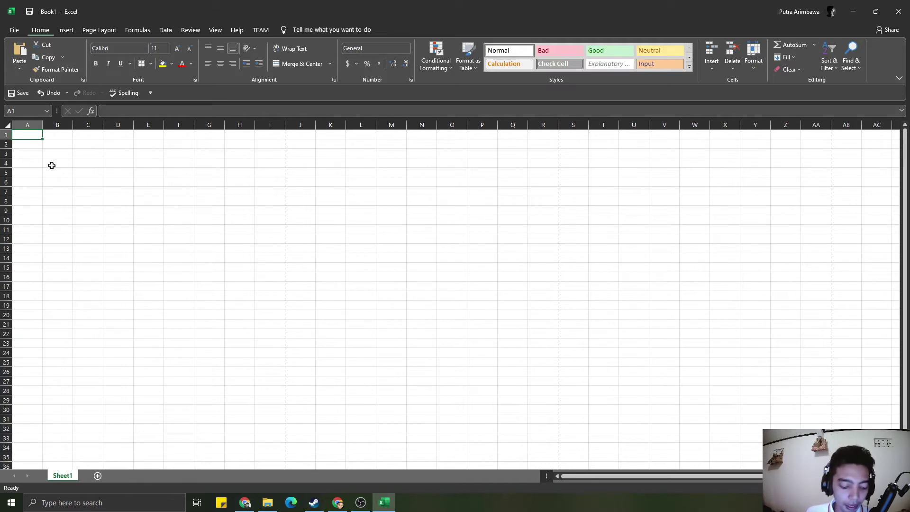
pyautogui.write('cE')
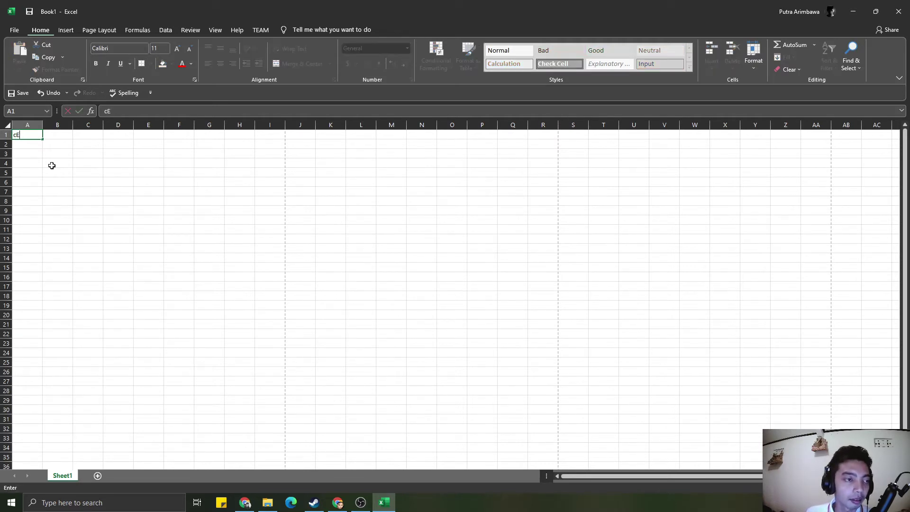
pyautogui.write('Cell')
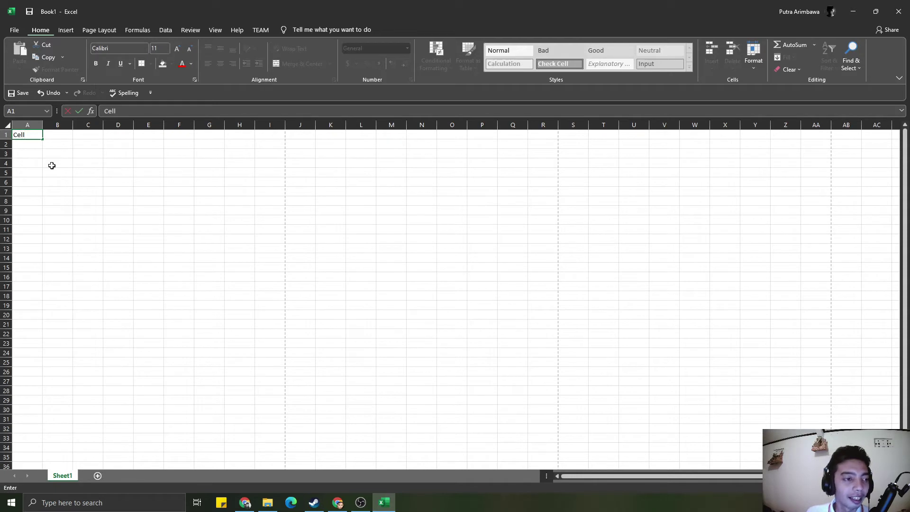
pyautogui.press('Return')
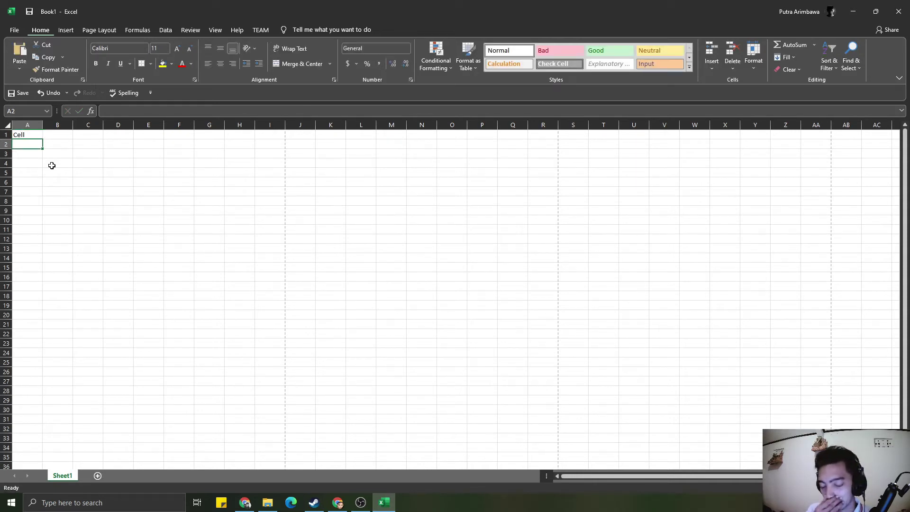
# - Enter the number 78 in cell B1
pyautogui.click(29, 135)
pyautogui.click(28, 158)
pyautogui.click(36, 133)
pyautogui.click(70, 144)
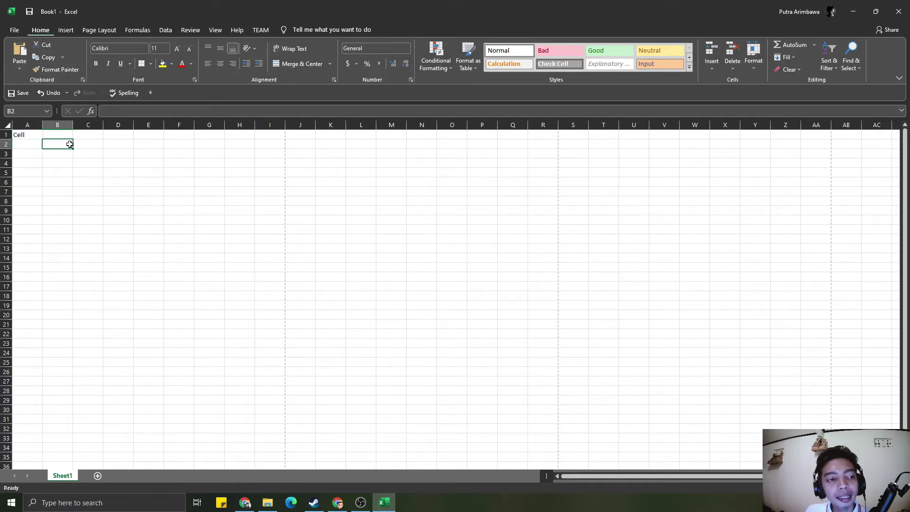
pyautogui.click(63, 137)
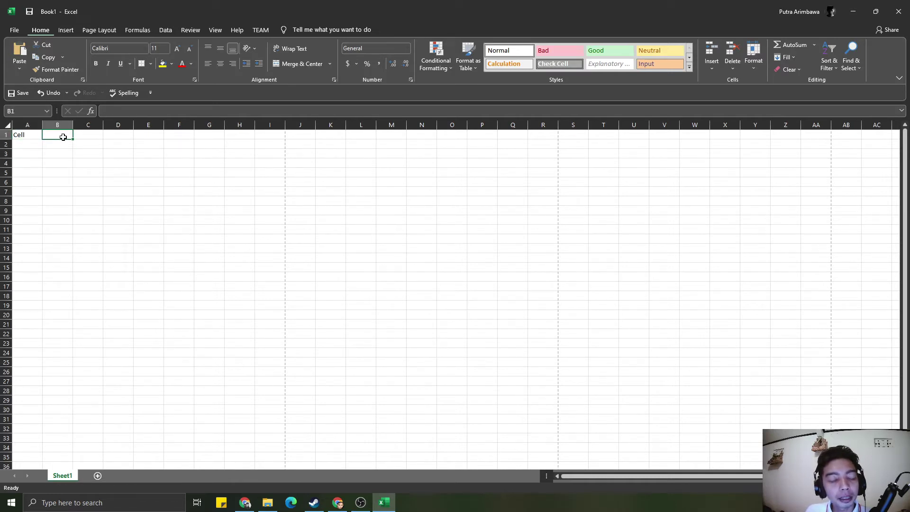
pyautogui.write('78')
pyautogui.press('Return')
# - Select cells A6, D1, A3 and column A, return to A1, then show the Insert commands
pyautogui.click(36, 182)
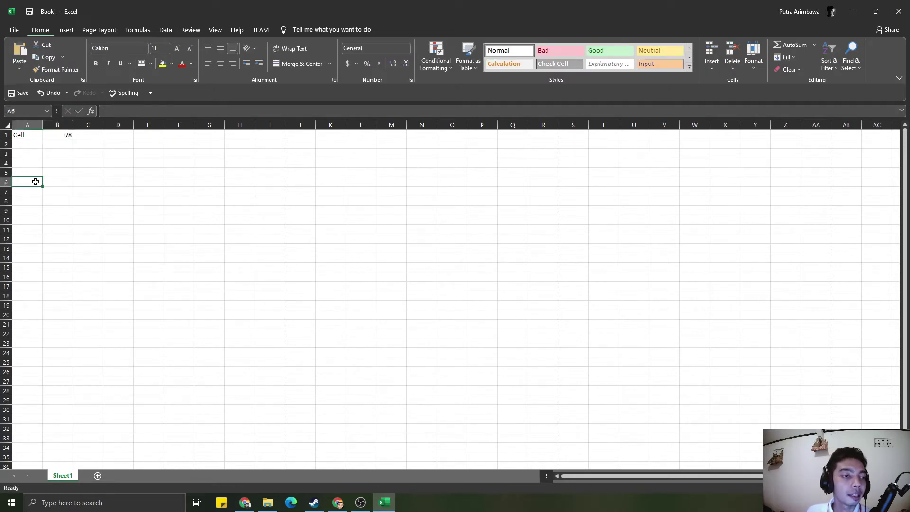
pyautogui.click(117, 135)
pyautogui.click(33, 135)
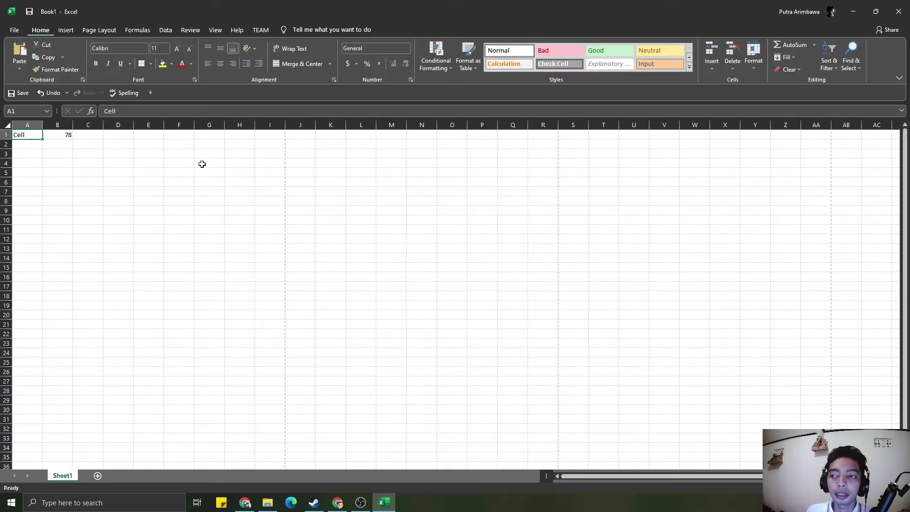
pyautogui.click(26, 151)
pyautogui.click(27, 125)
pyautogui.click(31, 134)
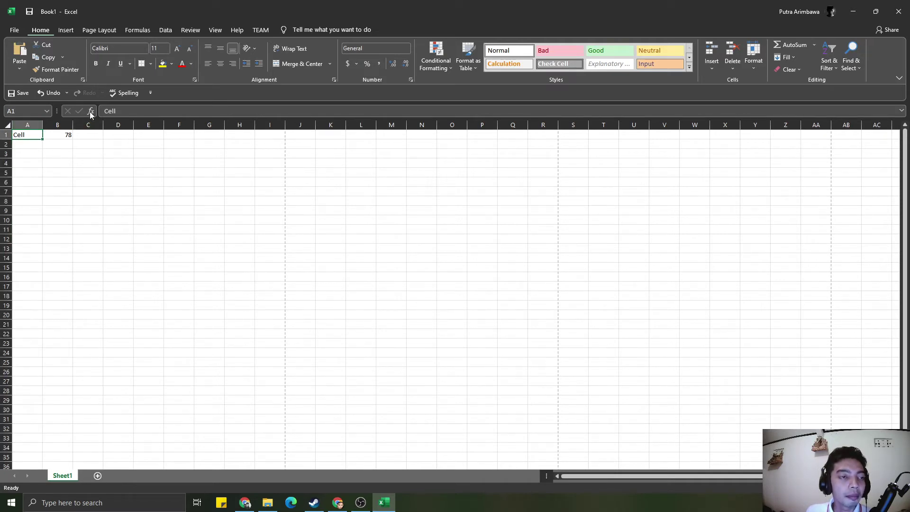
pyautogui.click(65, 31)
pyautogui.click(118, 56)
pyautogui.click(132, 94)
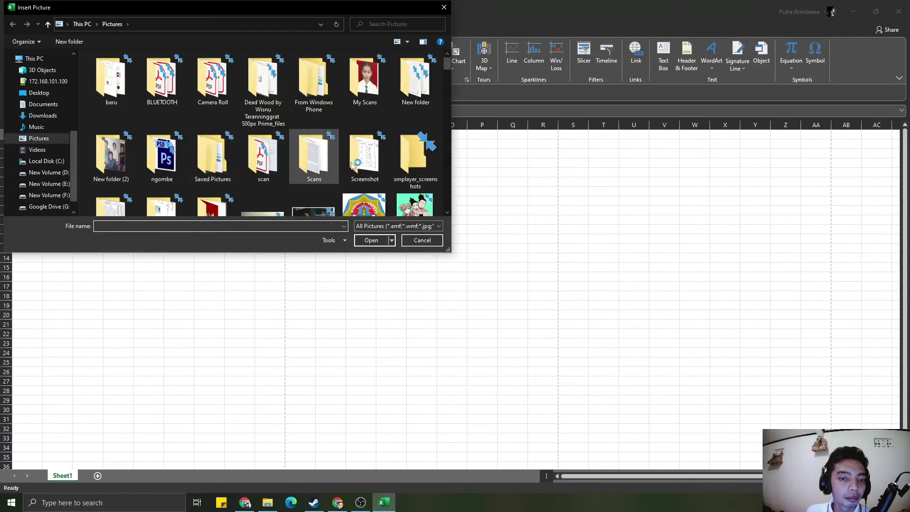
pyautogui.doubleClick(415, 206)
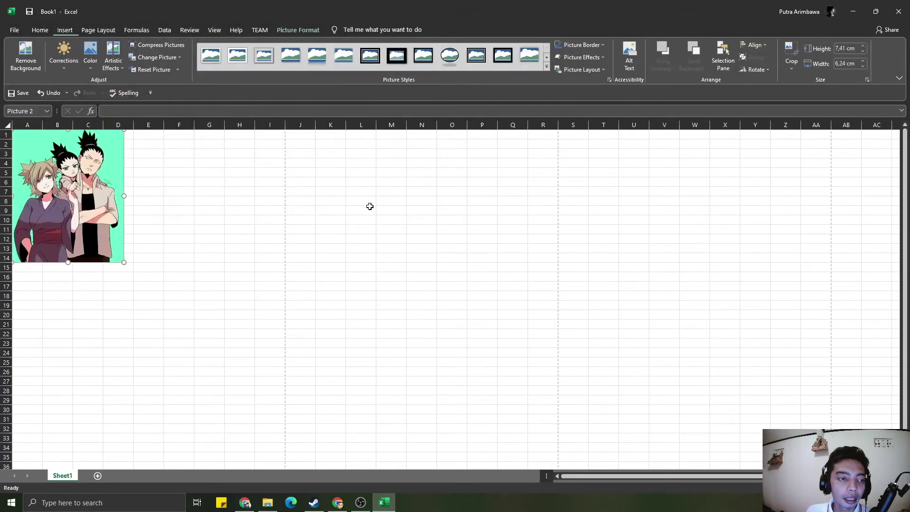
pyautogui.click(154, 281)
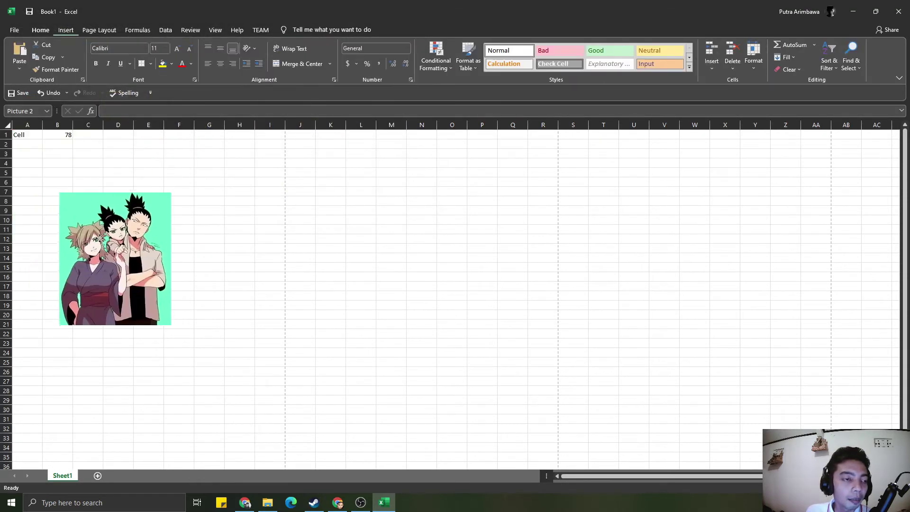
pyautogui.moveTo(93, 233); pyautogui.dragTo(189, 232)
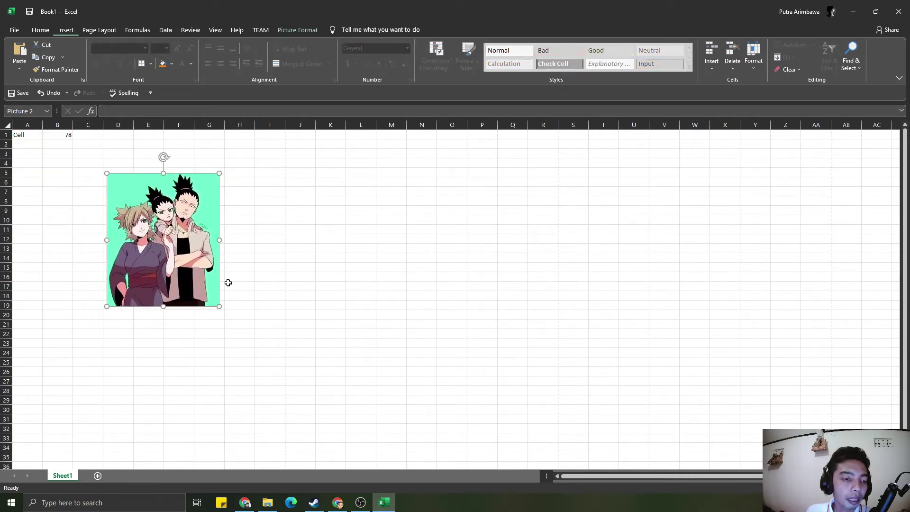
pyautogui.moveTo(219, 306); pyautogui.dragTo(188, 267)
pyautogui.moveTo(140, 222)
pyautogui.mouseDown()
pyautogui.moveTo(65, 181)
pyautogui.moveTo(129, 226)
pyautogui.mouseUp()
pyautogui.click(32, 179)
pyautogui.moveTo(39, 179)
pyautogui.mouseDown()
pyautogui.moveTo(38, 161)
pyautogui.moveTo(45, 185)
pyautogui.mouseUp()
pyautogui.moveTo(135, 216); pyautogui.dragTo(186, 231)
pyautogui.click(47, 155)
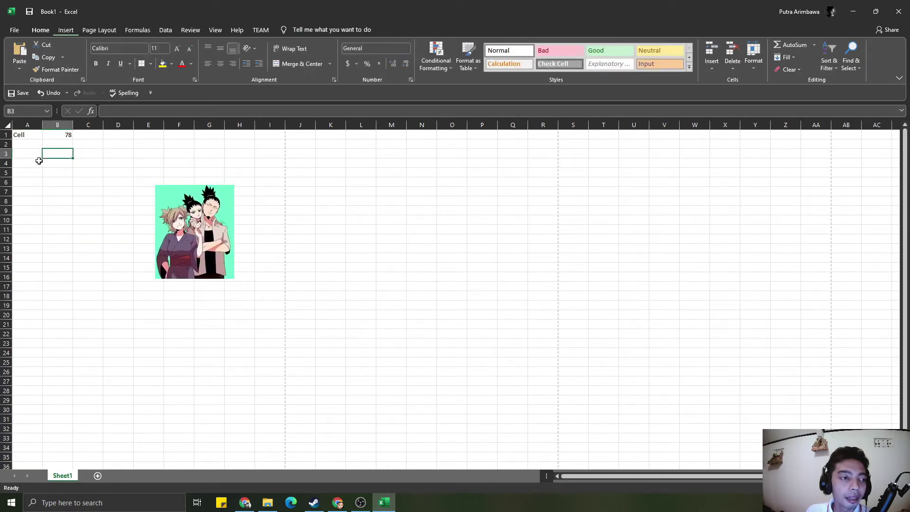
pyautogui.click(23, 142)
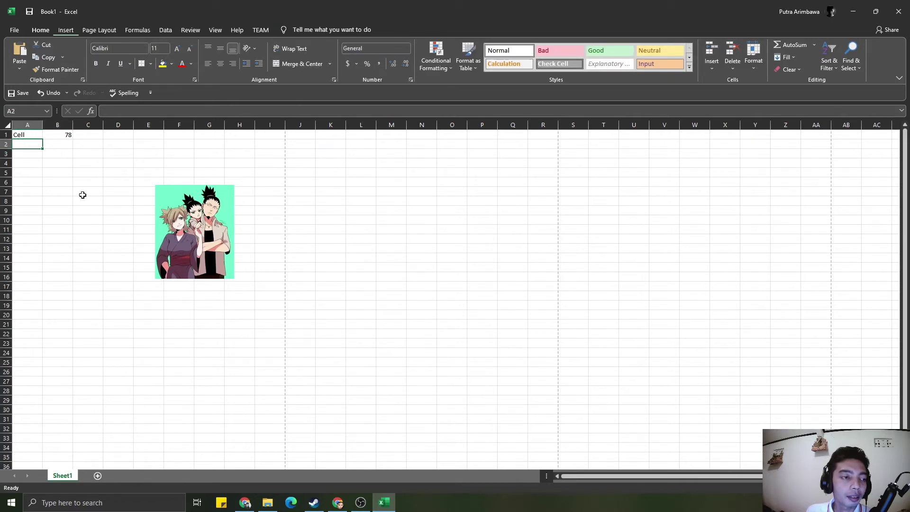
pyautogui.click(20, 137)
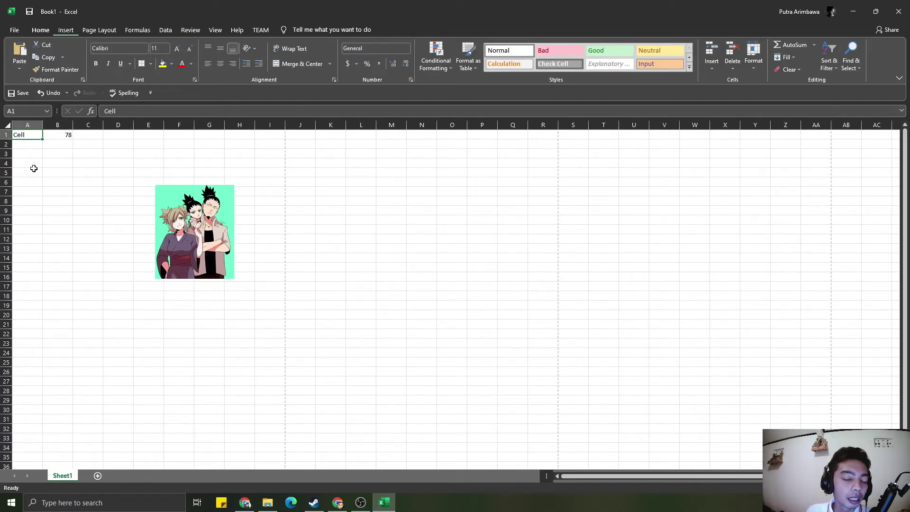
pyautogui.moveTo(55, 136); pyautogui.dragTo(56, 144)
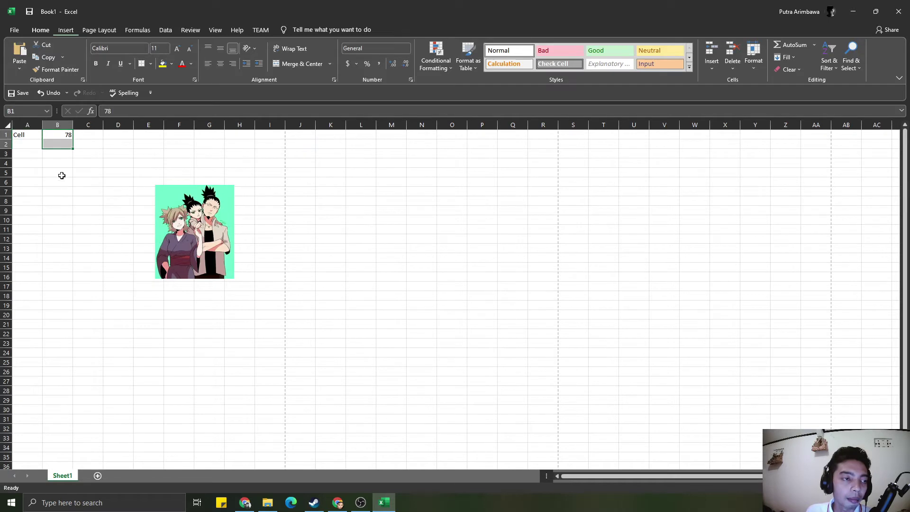
pyautogui.click(67, 160)
pyautogui.click(57, 135)
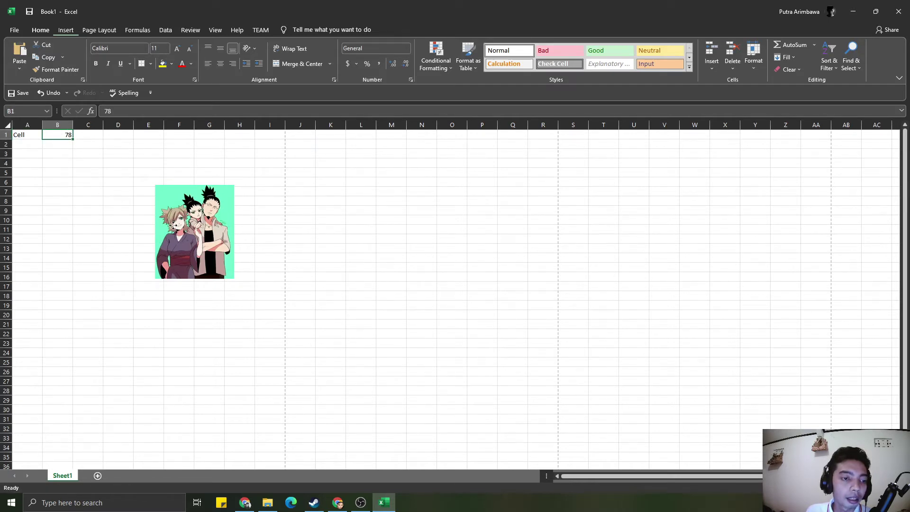
pyautogui.click(174, 225)
pyautogui.moveTo(173, 226); pyautogui.dragTo(173, 198)
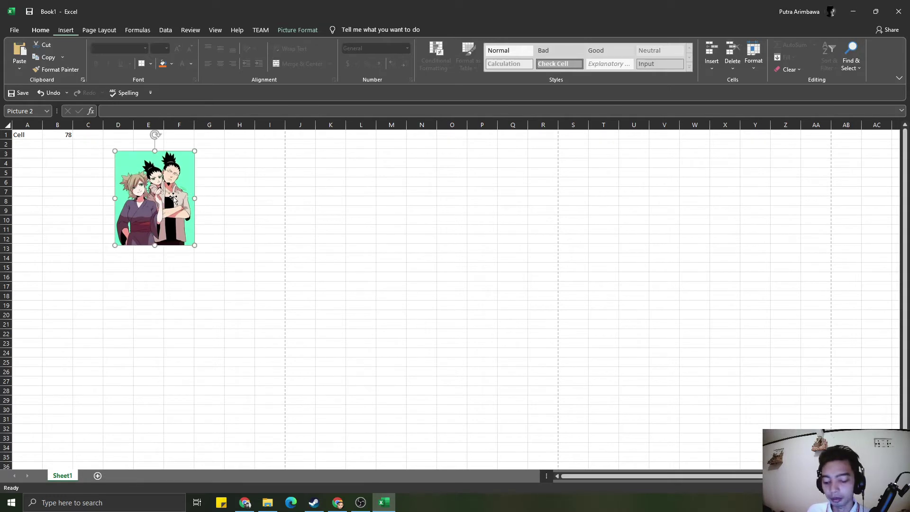
pyautogui.press('Delete')
pyautogui.click(55, 229)
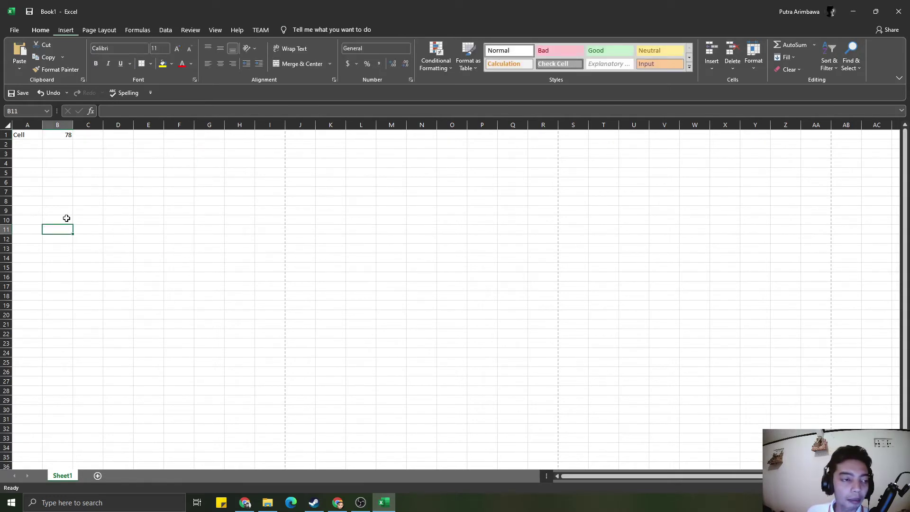
pyautogui.click(21, 175)
pyautogui.click(27, 143)
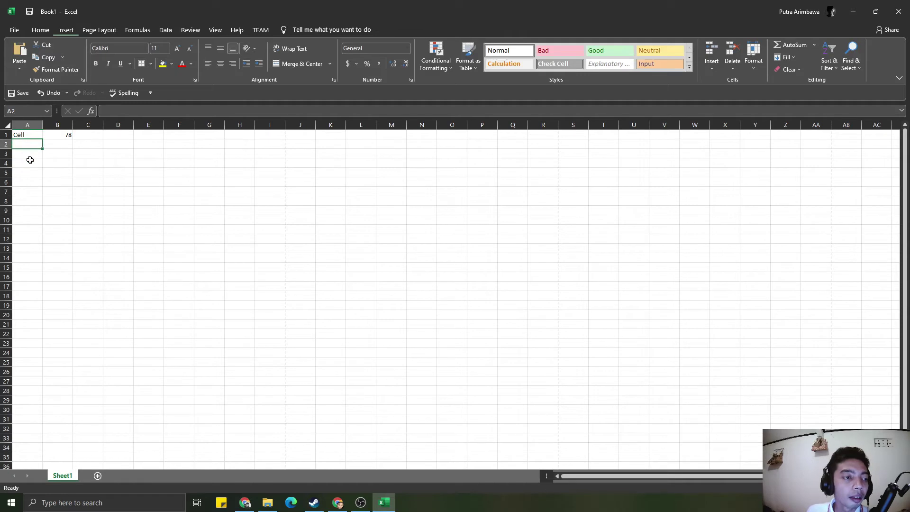
pyautogui.click(51, 154)
pyautogui.click(28, 133)
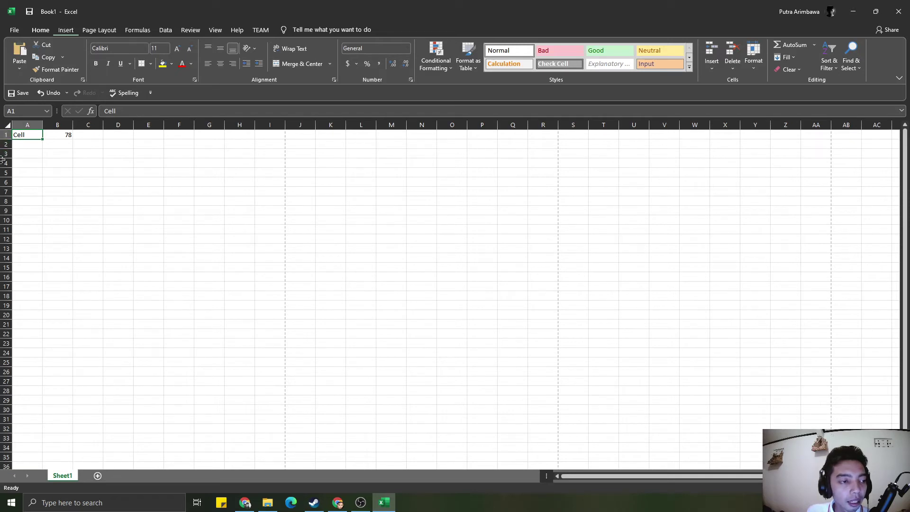
pyautogui.click(117, 127)
pyautogui.click(117, 144)
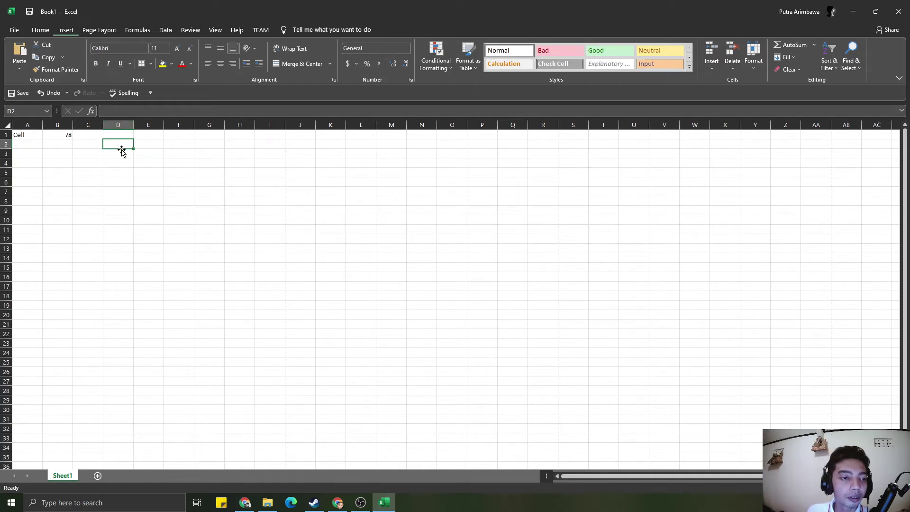
# - Enter the header coloum in D1, fixing the misspelling with F2 and Backspace
pyautogui.click(120, 133)
pyautogui.write('c')
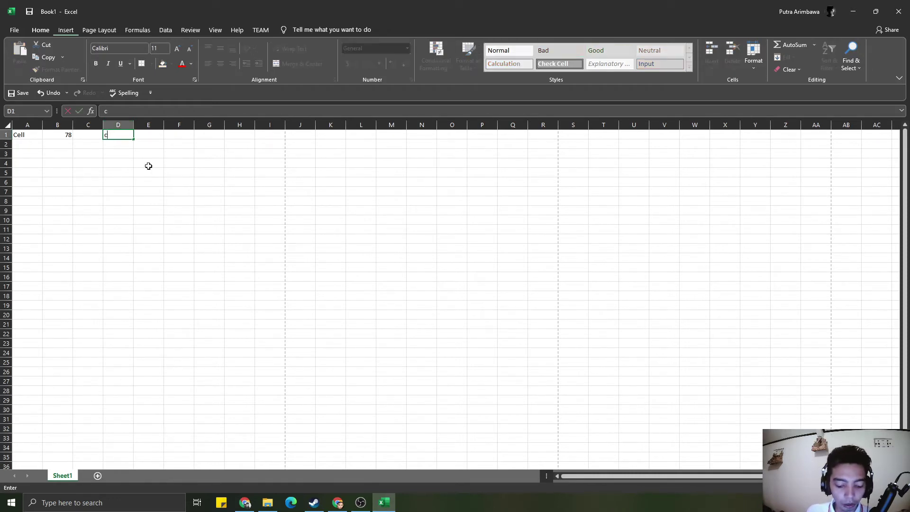
pyautogui.write('lloum')
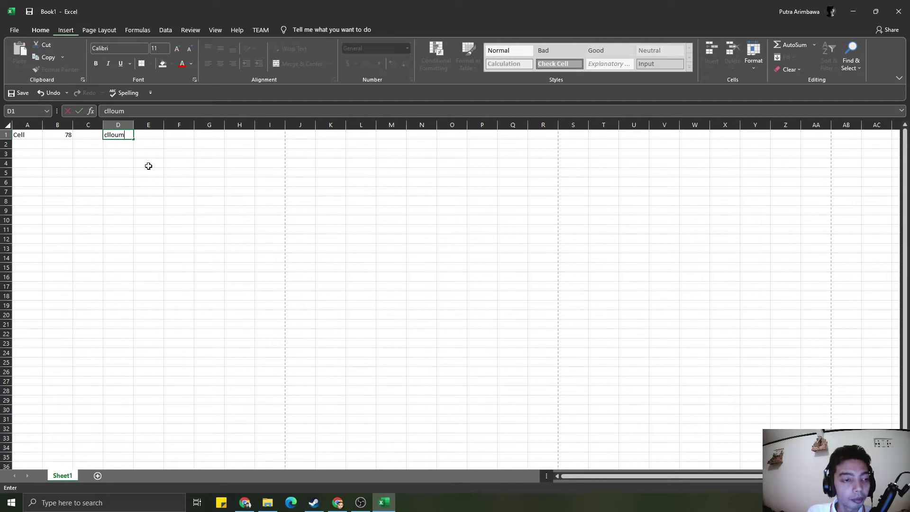
pyautogui.press('BackSpace')
pyautogui.press('BackSpace')
pyautogui.press('BackSpace')
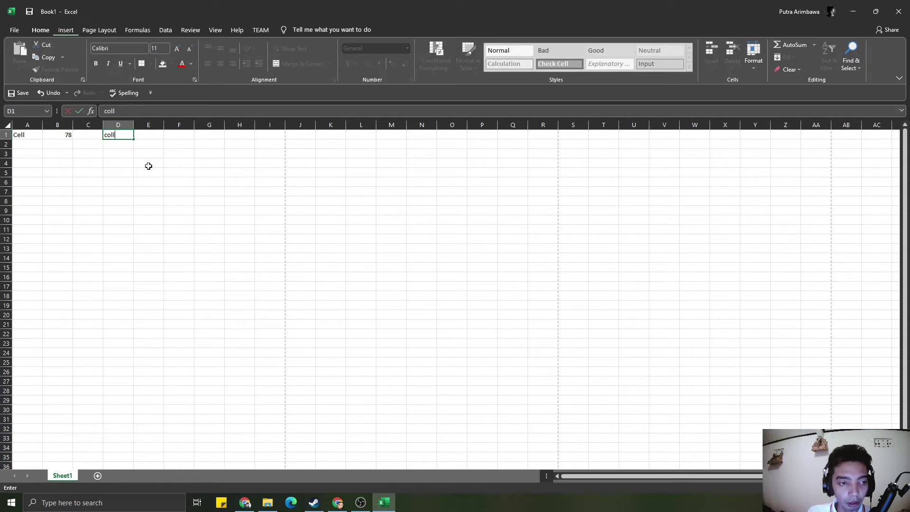
pyautogui.write('um')
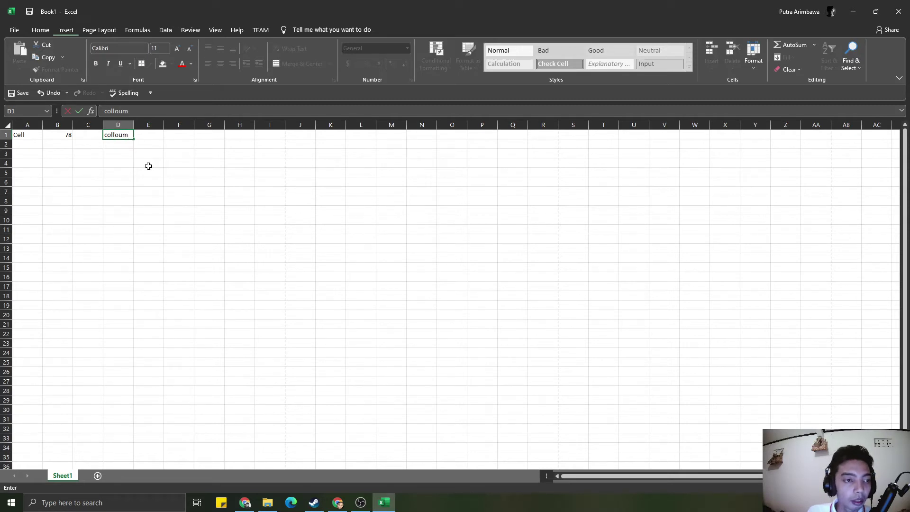
pyautogui.press('Left')
pyautogui.press('Left')
pyautogui.press('Right')
pyautogui.press('Right')
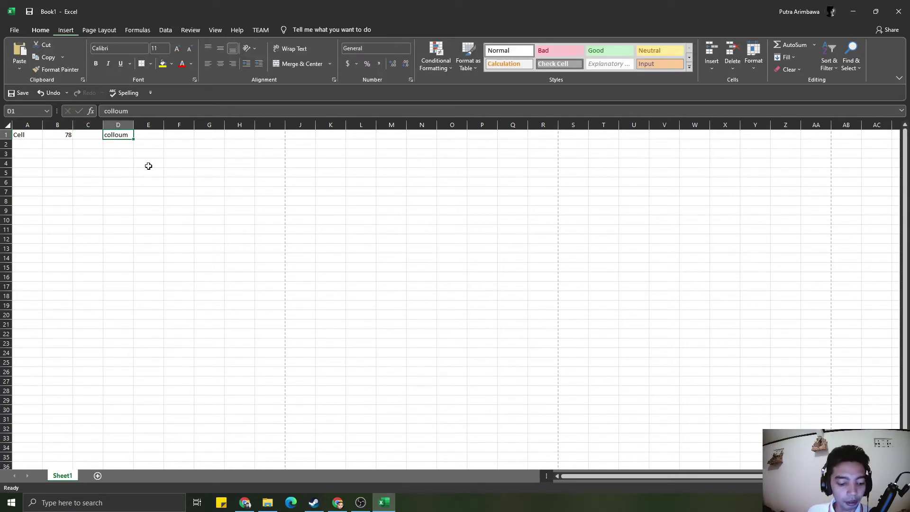
pyautogui.press('F2')
pyautogui.press('BackSpace')
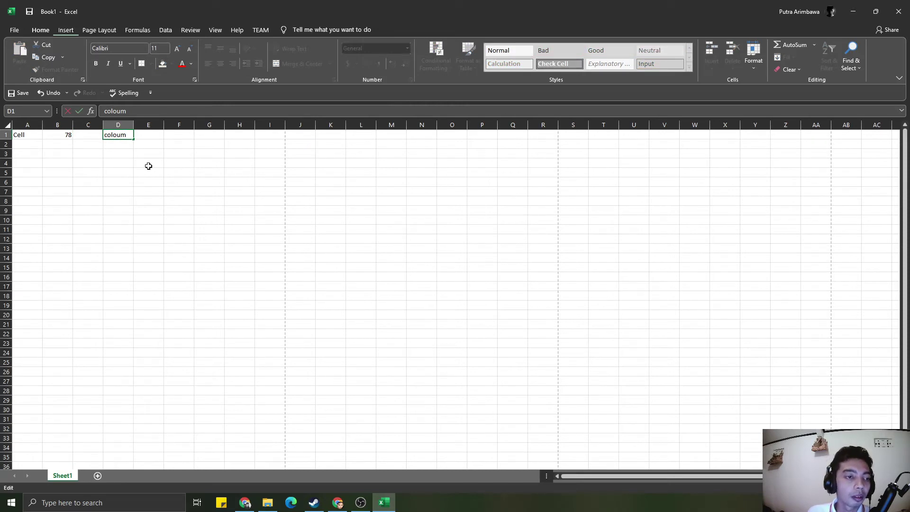
pyautogui.press('Return')
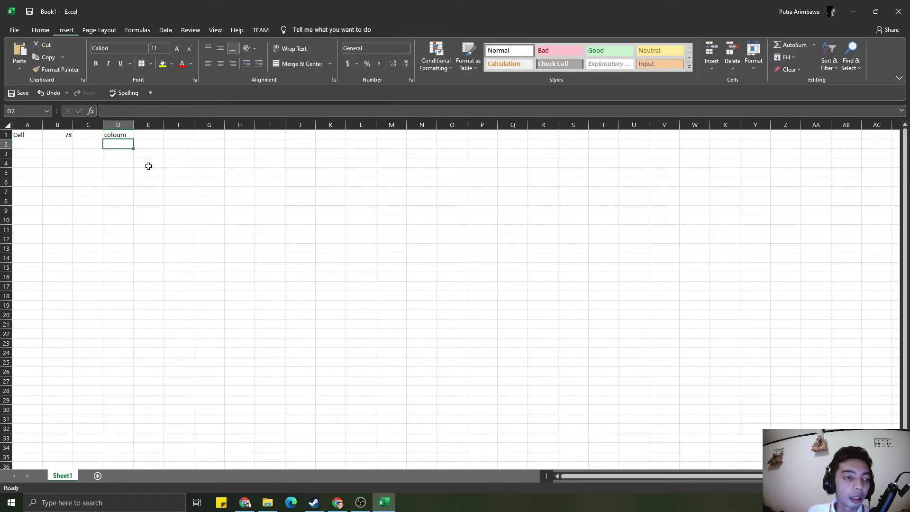
# - Type row into cell D2 below coloum
pyautogui.click(152, 138)
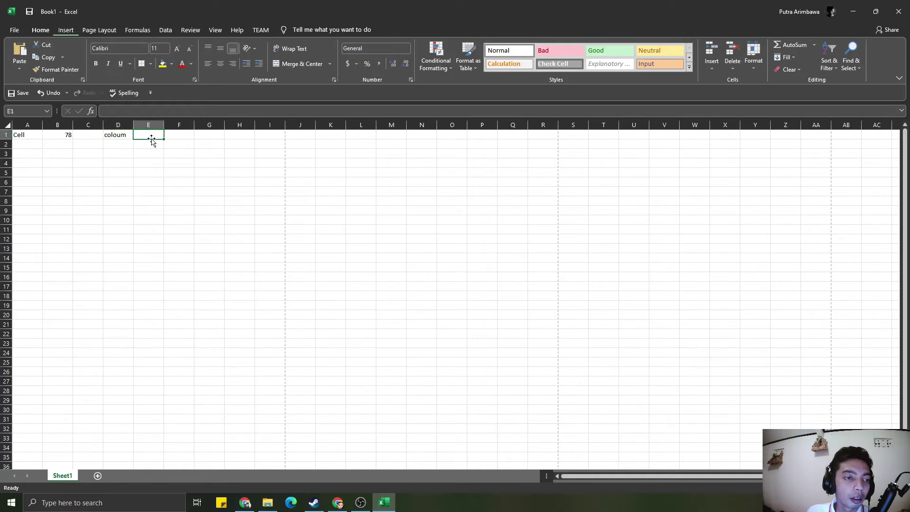
pyautogui.rightClick(154, 121)
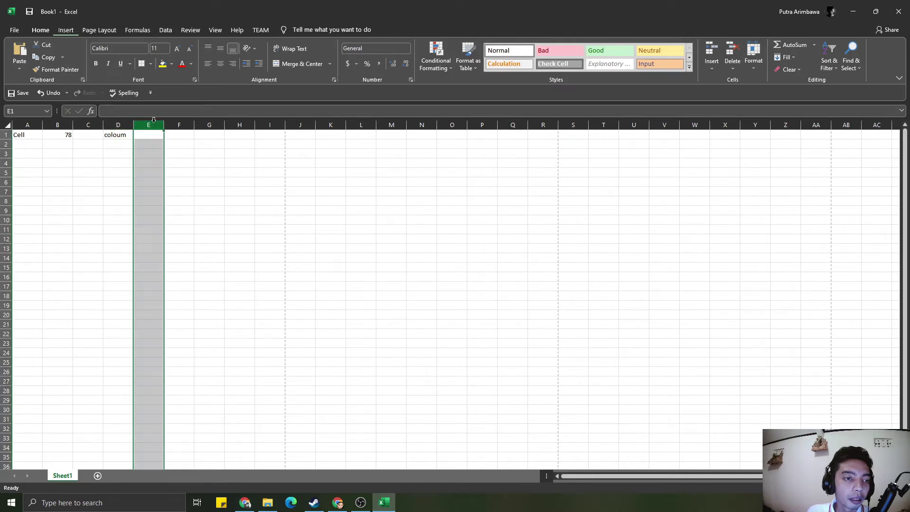
pyautogui.click(122, 142)
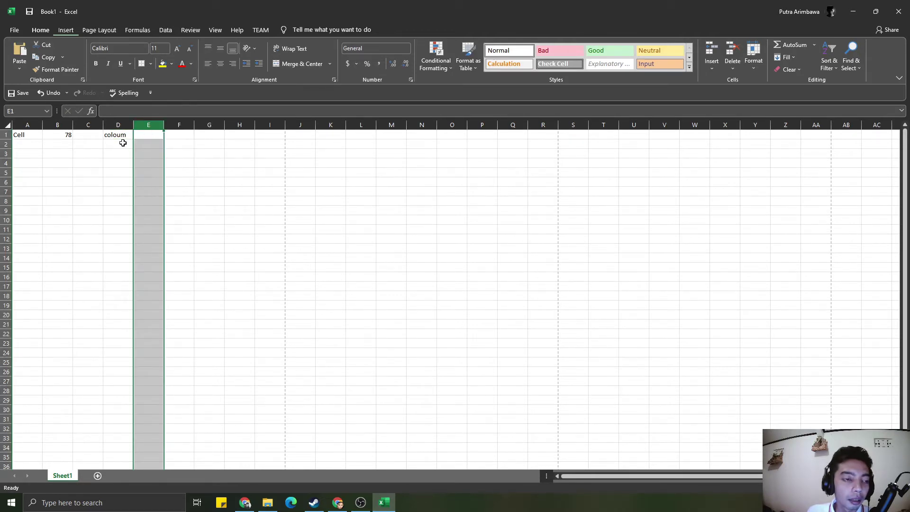
pyautogui.click(119, 143)
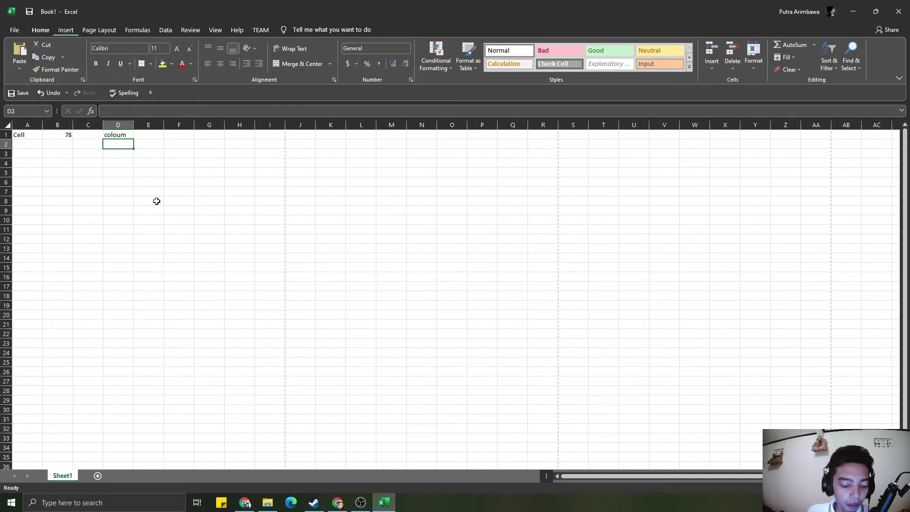
pyautogui.write('row')
pyautogui.press('Return')
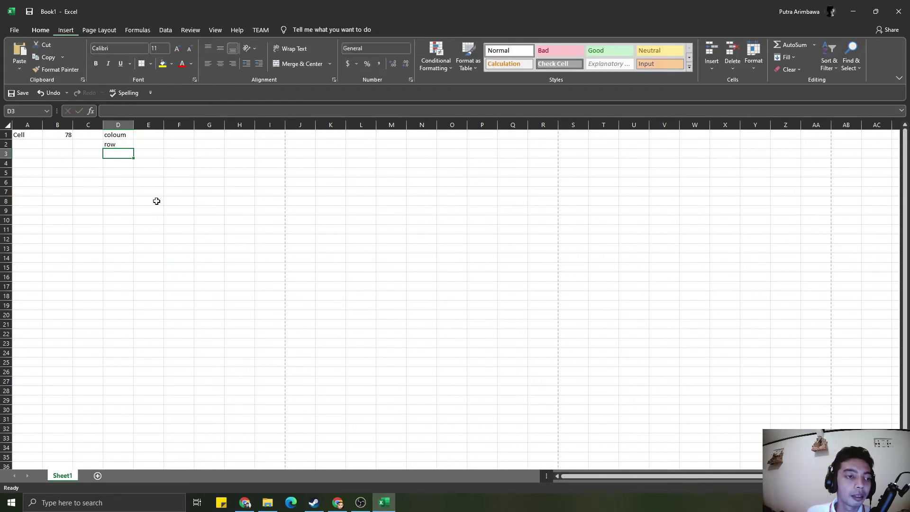
# - Select cell E9, row 2, D1 and finally B5
pyautogui.click(150, 208)
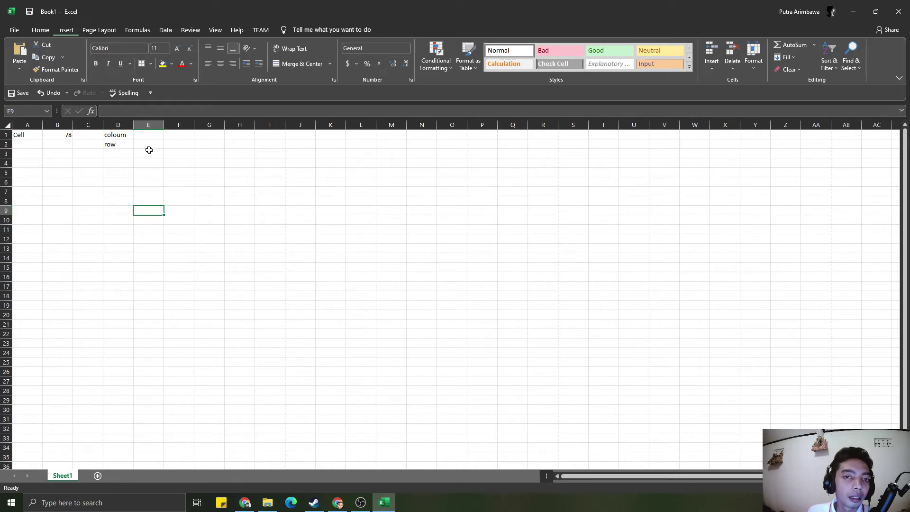
pyautogui.click(6, 145)
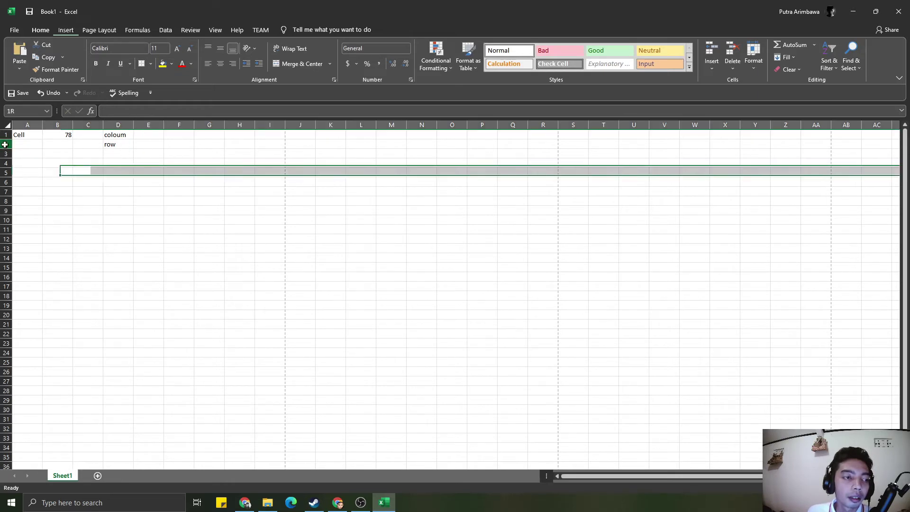
pyautogui.click(104, 137)
pyautogui.click(67, 174)
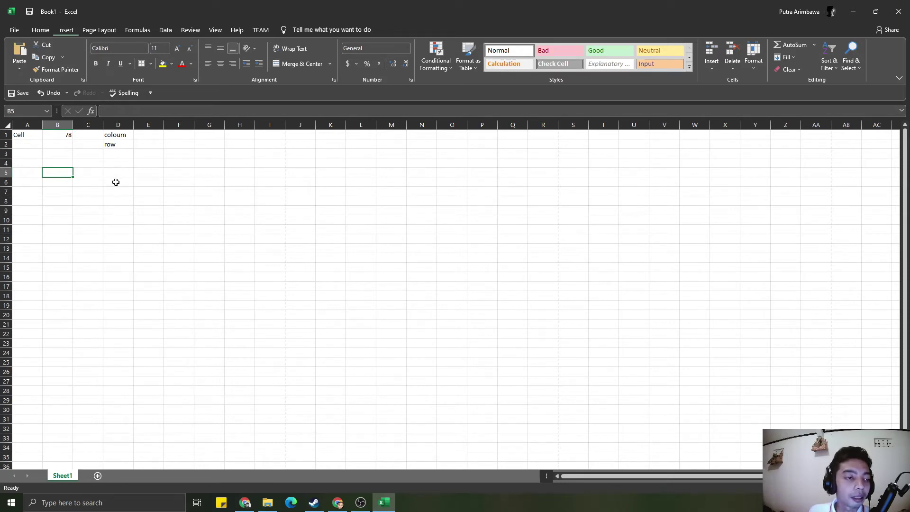
pyautogui.click(90, 185)
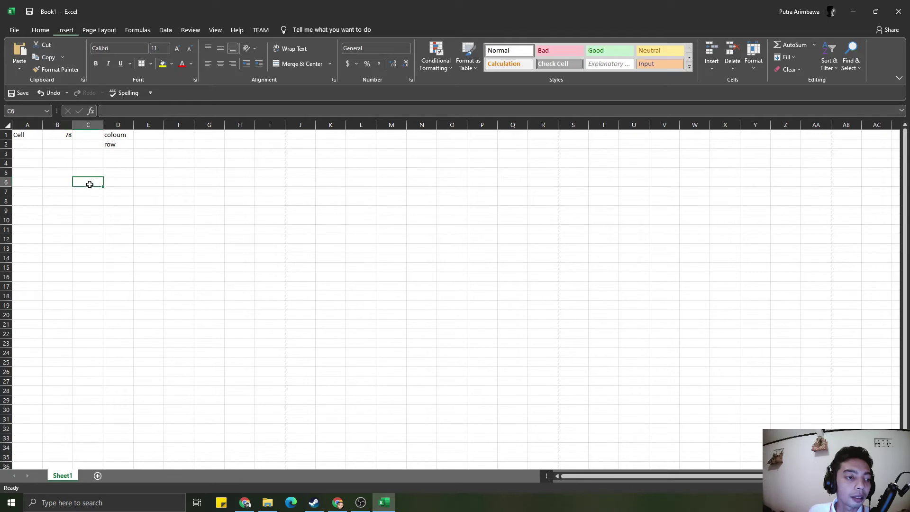
pyautogui.click(186, 330)
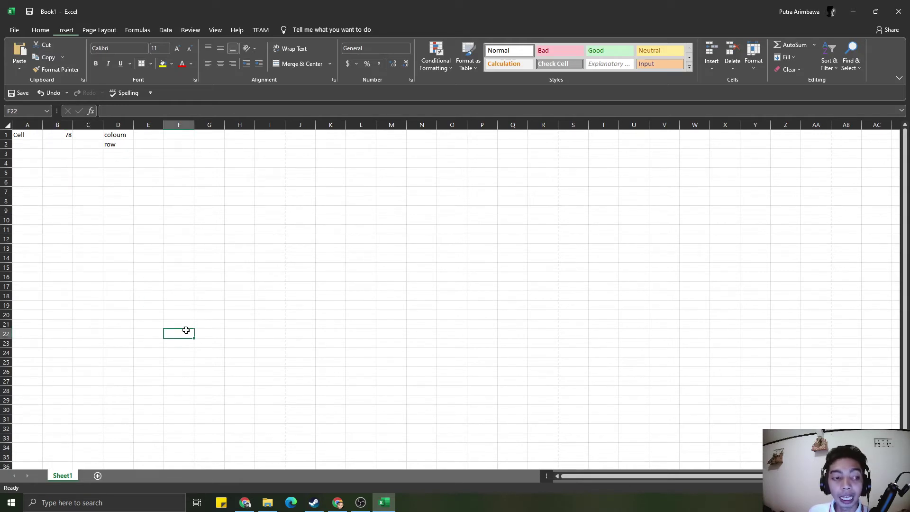
pyautogui.click(148, 248)
pyautogui.click(147, 231)
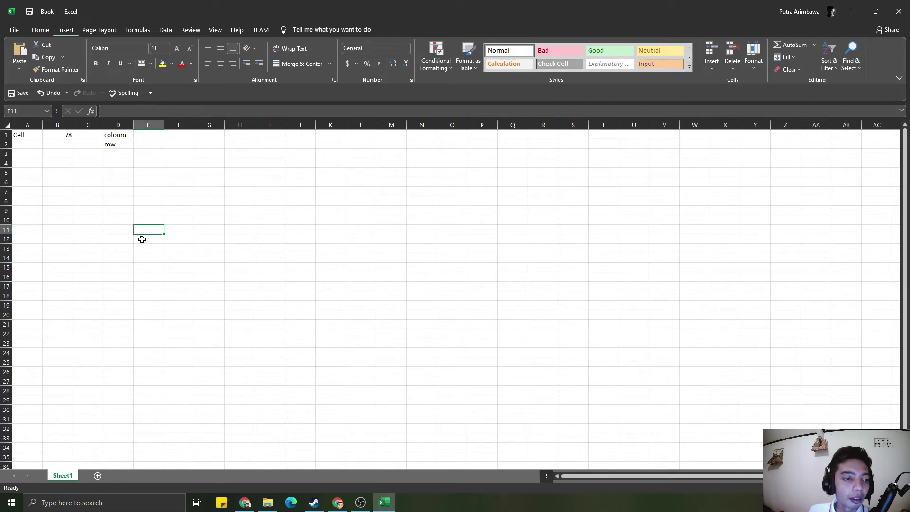
pyautogui.click(107, 266)
pyautogui.click(135, 389)
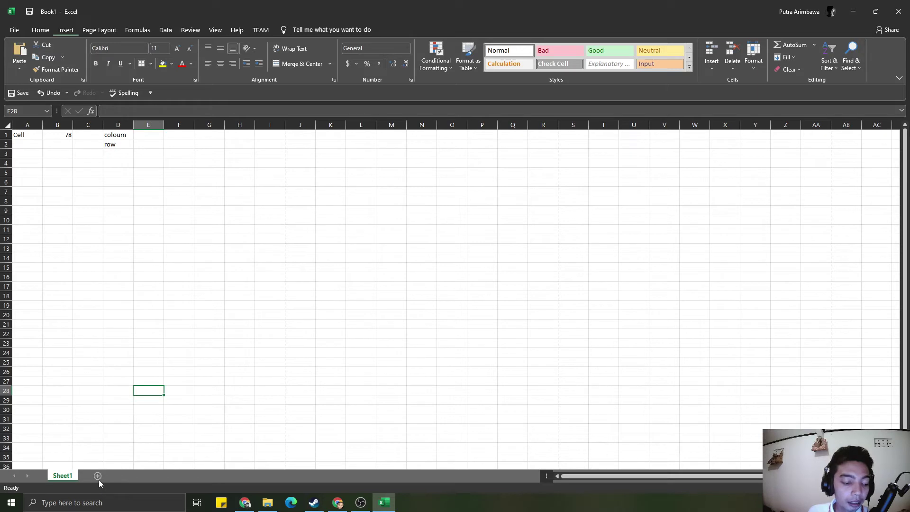
pyautogui.rightClick(59, 476)
# - Rename Sheet1 to KELAS G and add a second sheet named KELAS H
pyautogui.click(104, 387)
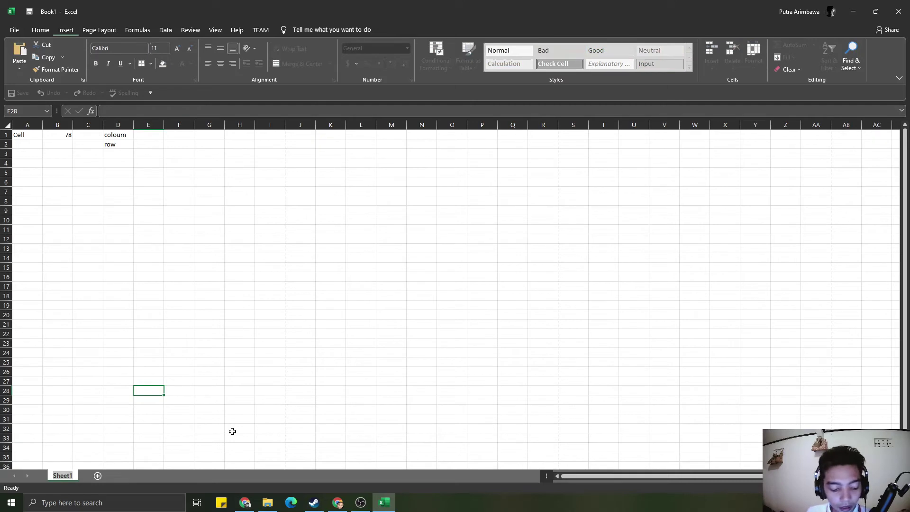
pyautogui.write('KELAS G')
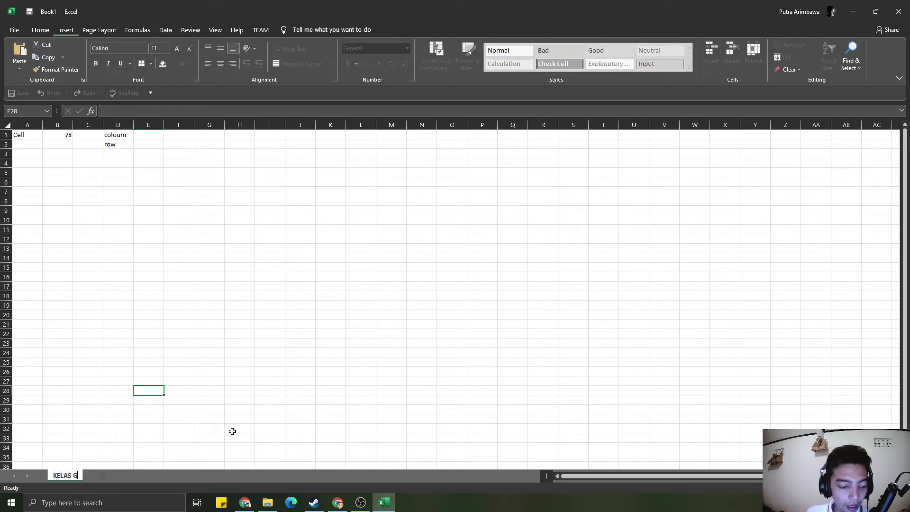
pyautogui.press('Return')
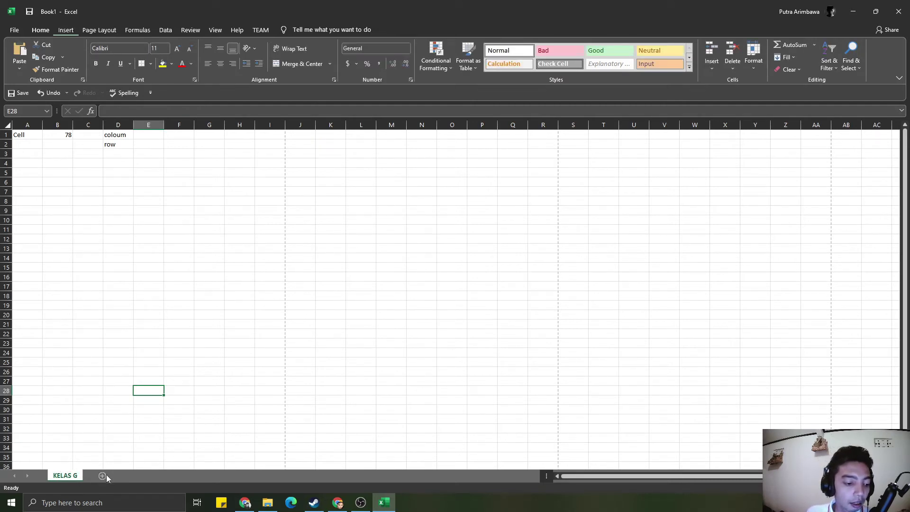
pyautogui.click(102, 475)
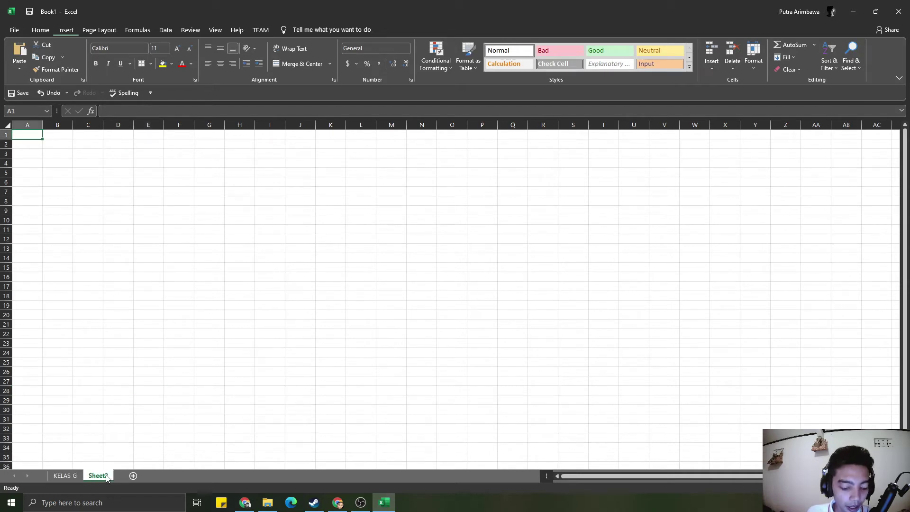
pyautogui.doubleClick(98, 475)
pyautogui.write('G')
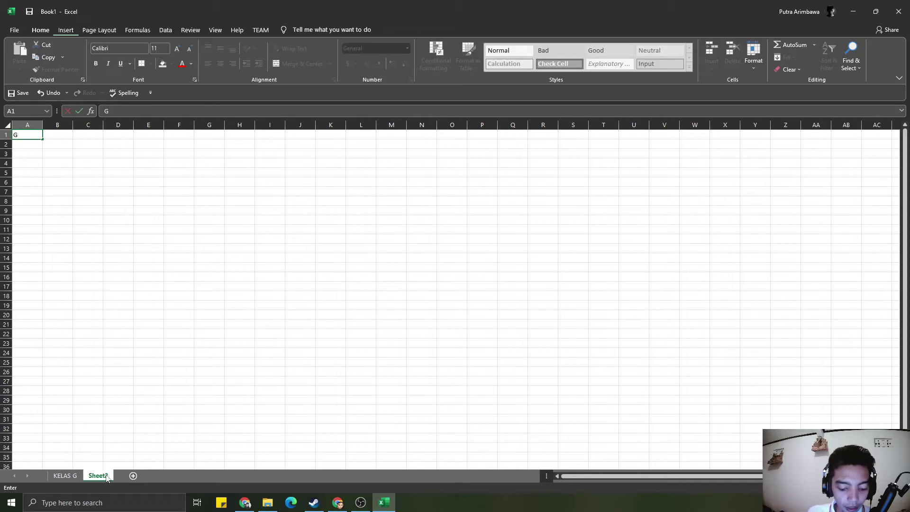
pyautogui.rightClick(107, 477)
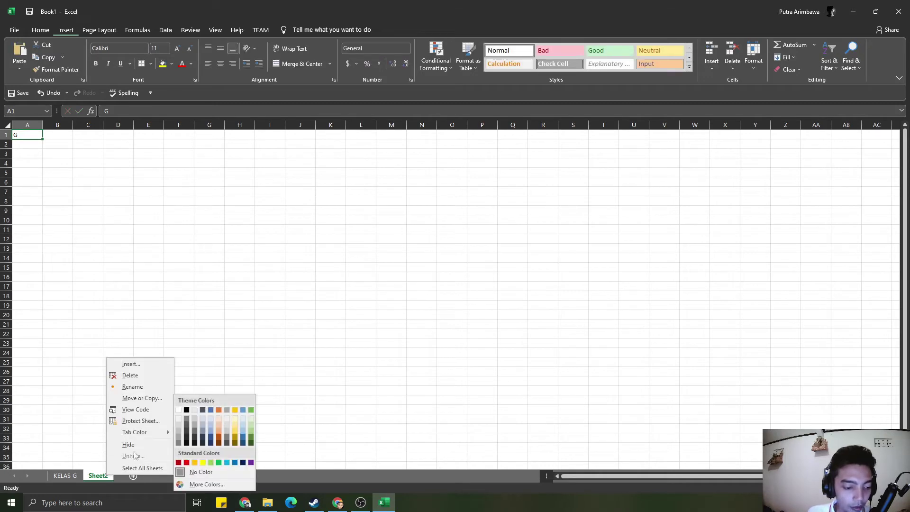
pyautogui.click(133, 387)
pyautogui.write('KEL')
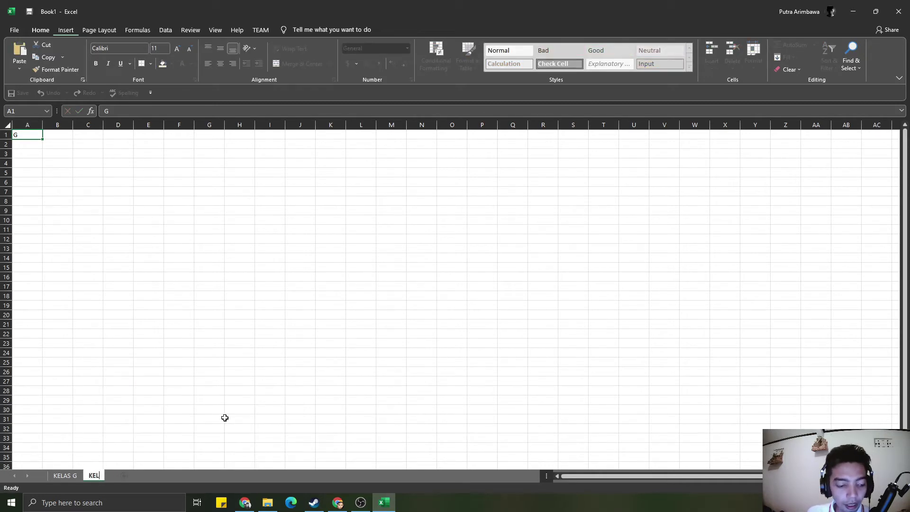
pyautogui.write('AS H')
pyautogui.press('Return')
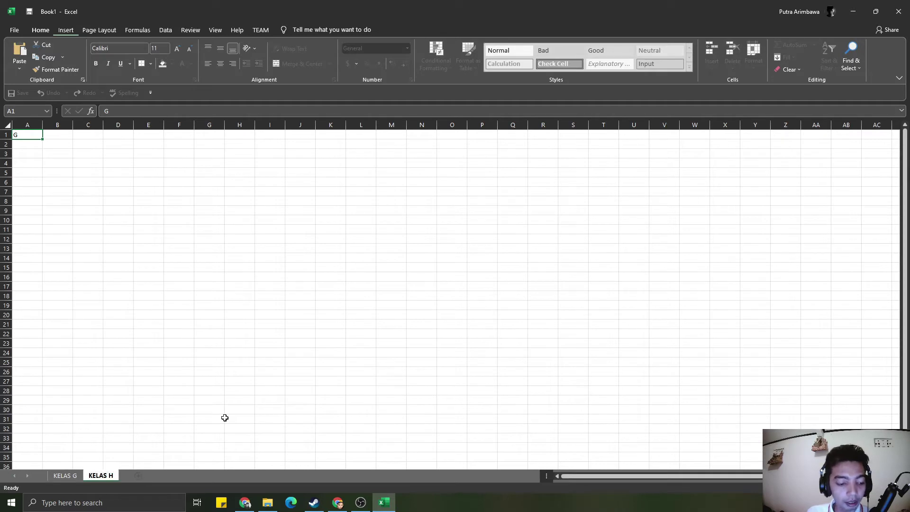
# - Add a third sheet named KELAS I
pyautogui.click(137, 476)
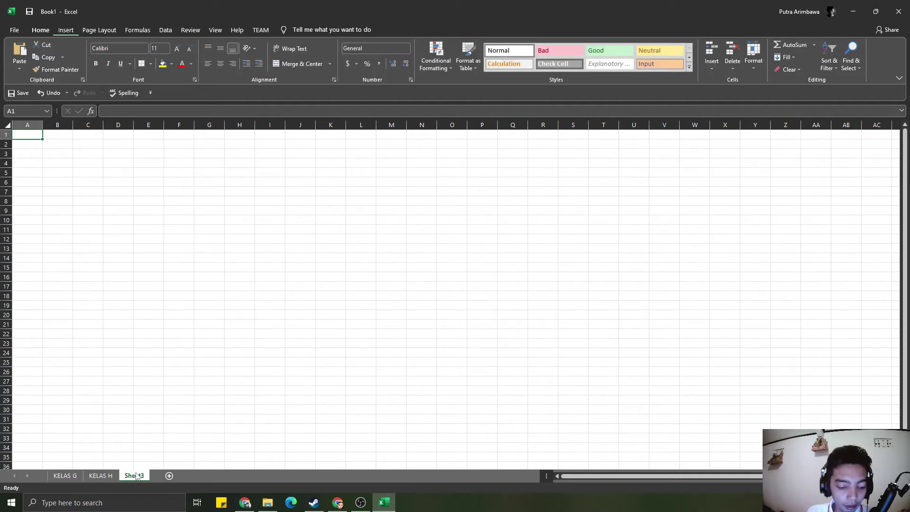
pyautogui.rightClick(136, 476)
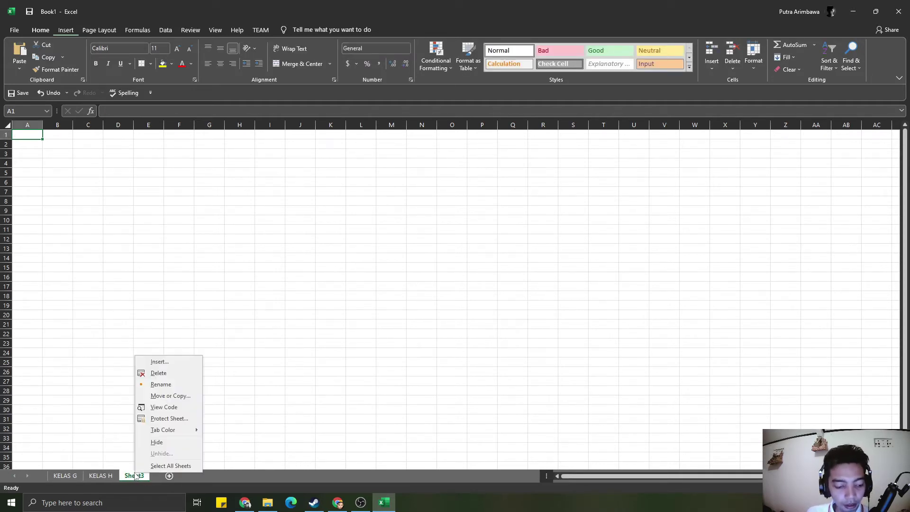
pyautogui.click(177, 387)
pyautogui.write('KELAS')
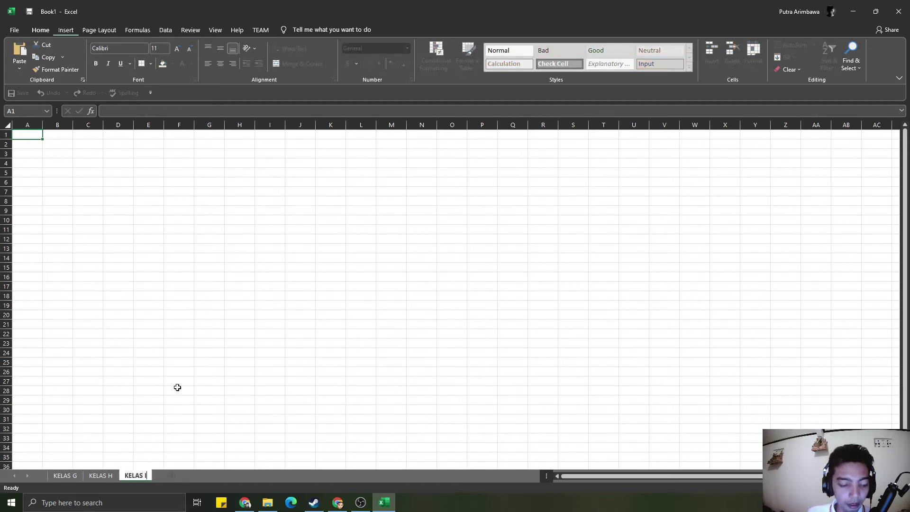
pyautogui.write(' I')
pyautogui.press('Return')
# - Return to the KELAS G sheet and type DASDAD in cell B4
pyautogui.click(67, 476)
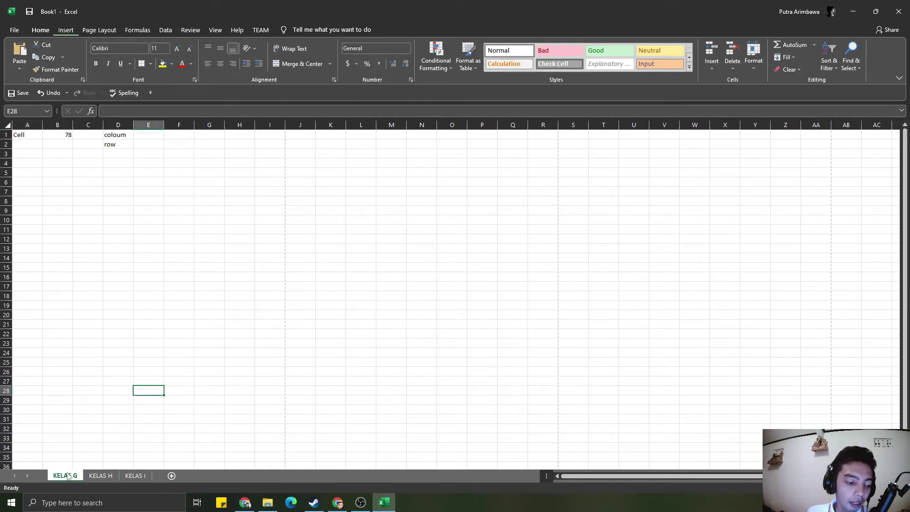
pyautogui.click(135, 476)
pyautogui.click(76, 476)
pyautogui.click(132, 478)
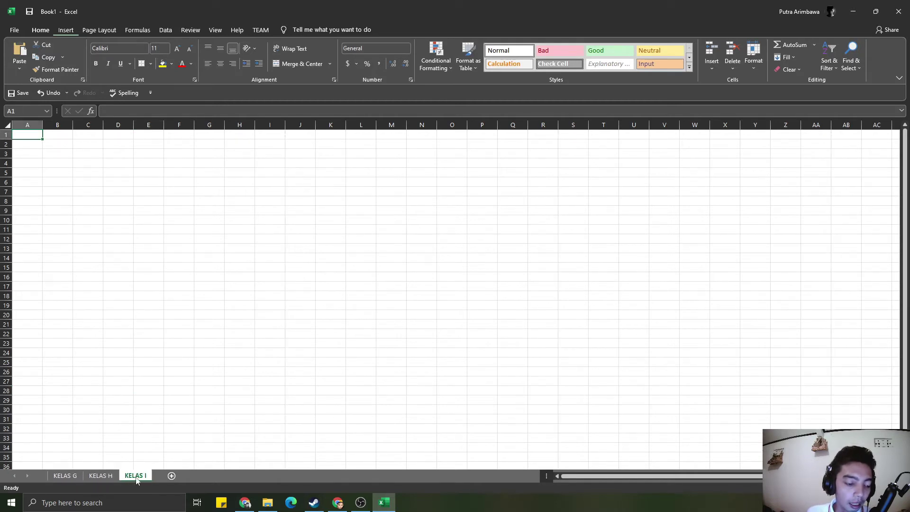
pyautogui.click(66, 476)
pyautogui.click(136, 477)
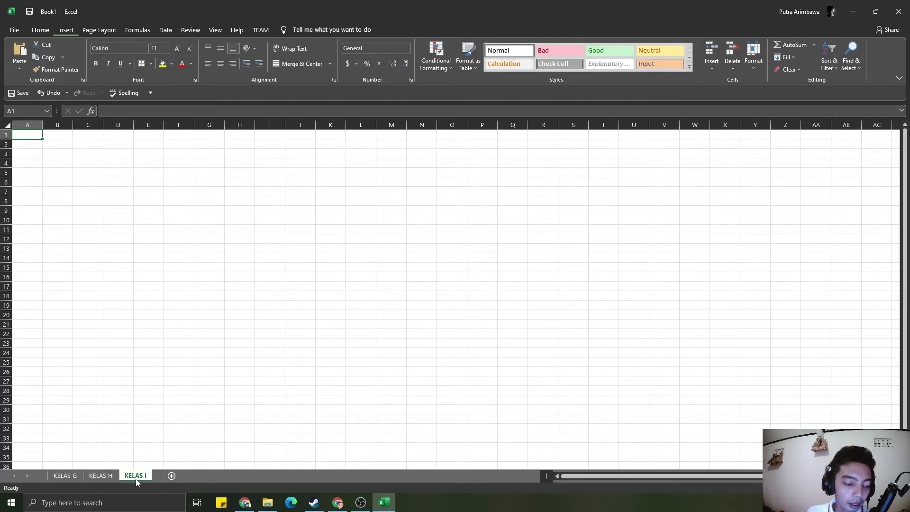
pyautogui.click(67, 481)
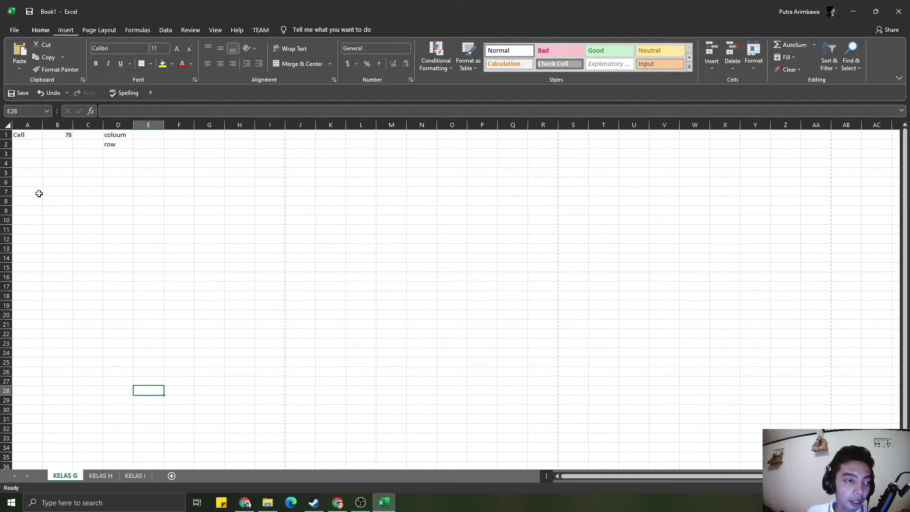
pyautogui.click(70, 164)
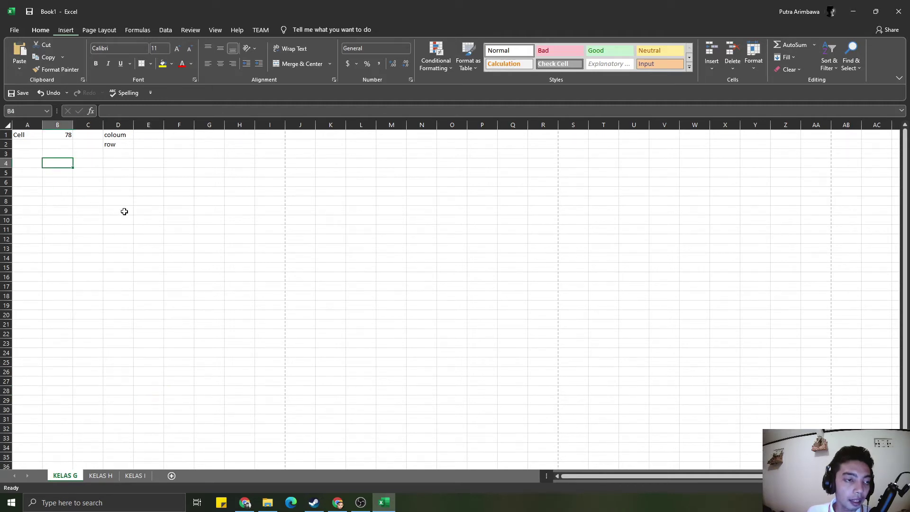
pyautogui.write('DASDAD')
pyautogui.press('Return')
# - Enter DSANLDASL in B5, then flip between KELAS G, H and I, ending on KELAS G
pyautogui.write('DSANLDASL')
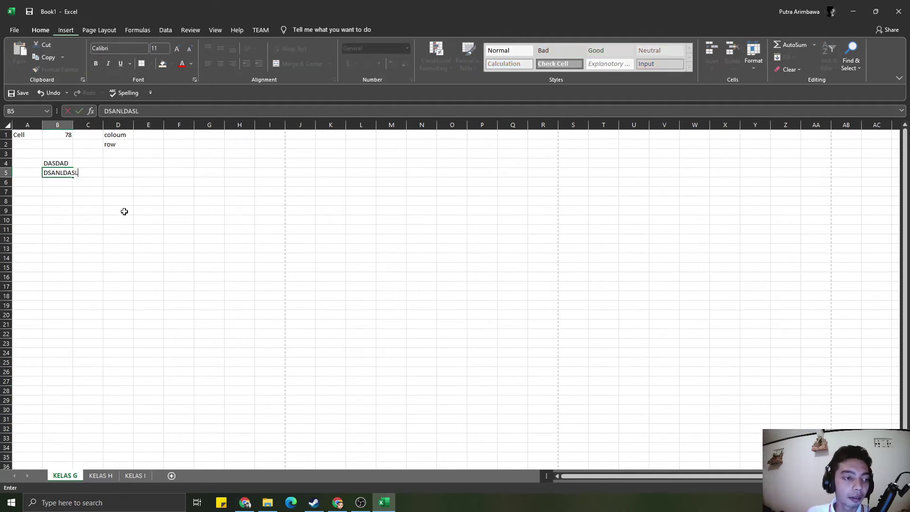
pyautogui.press('Return')
pyautogui.click(100, 475)
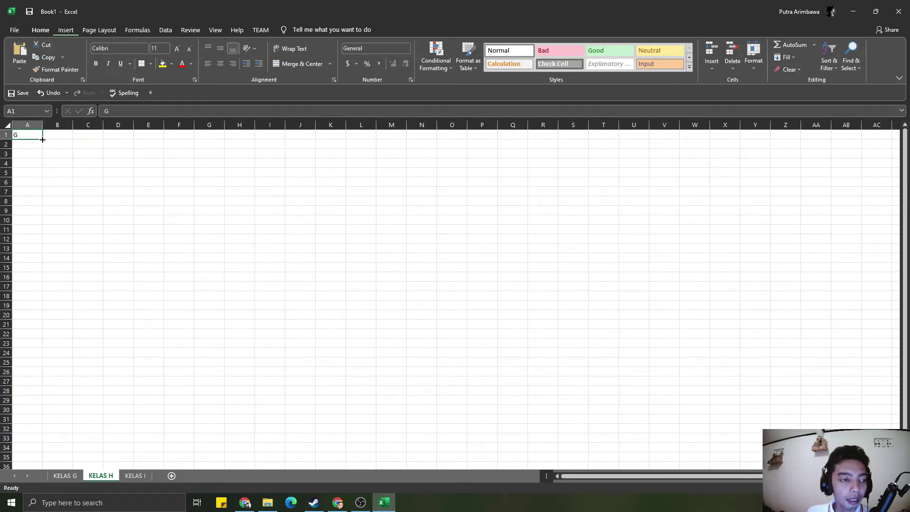
pyautogui.click(132, 213)
pyautogui.click(76, 475)
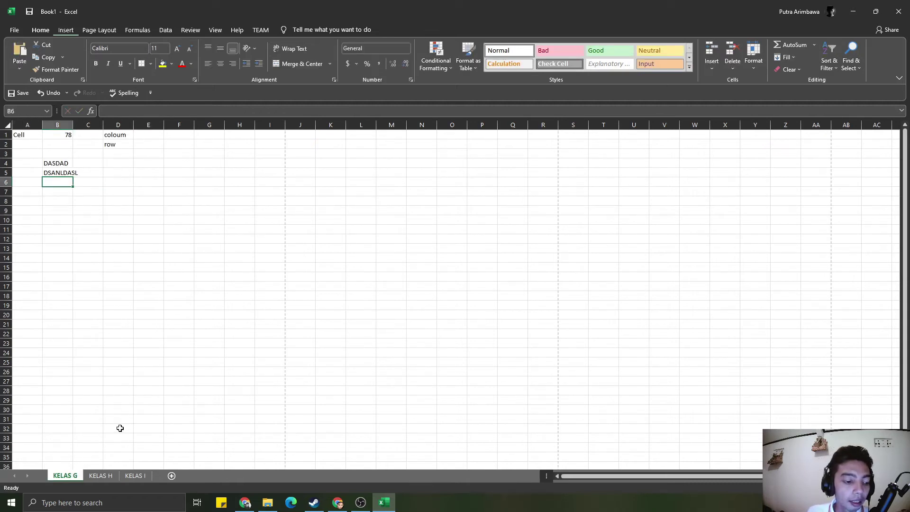
pyautogui.click(95, 476)
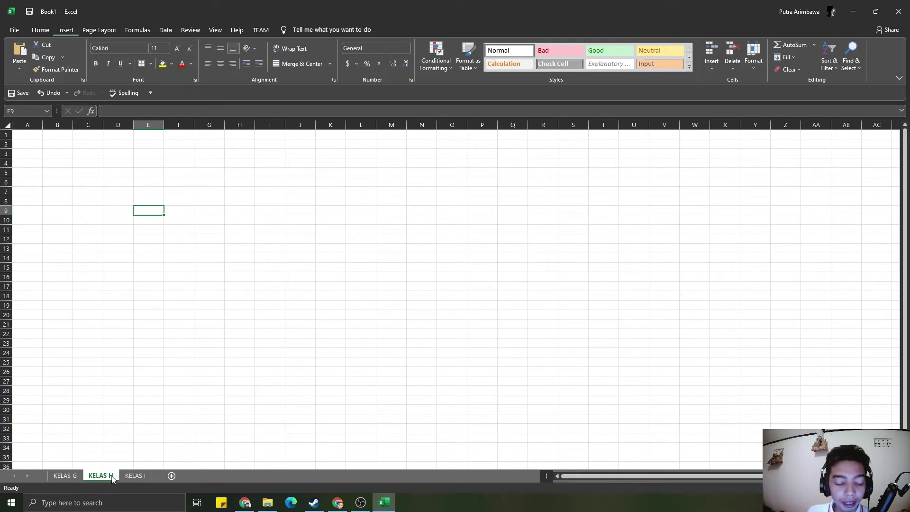
pyautogui.click(73, 476)
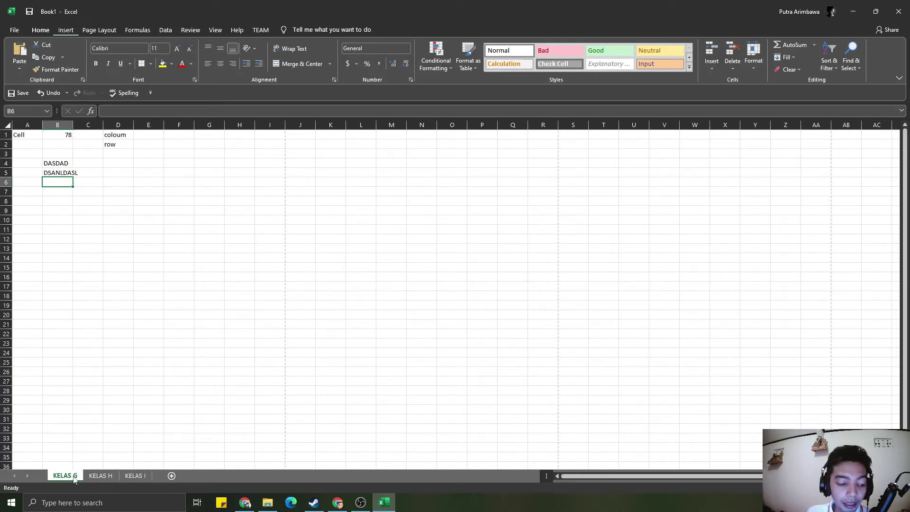
pyautogui.click(136, 476)
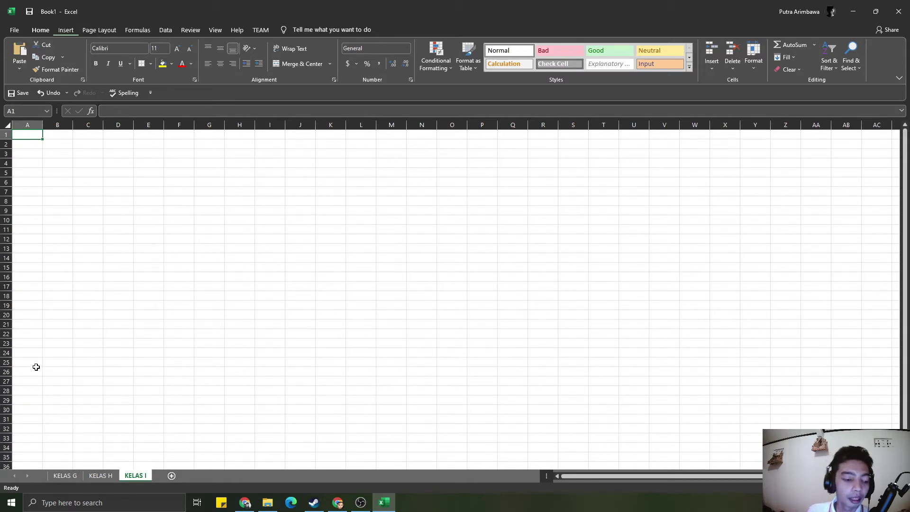
pyautogui.click(56, 476)
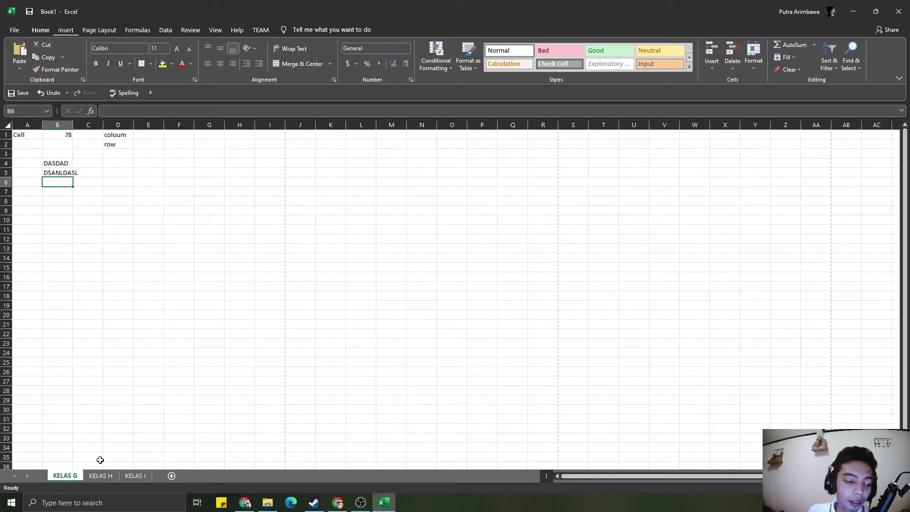
pyautogui.click(100, 475)
pyautogui.click(65, 475)
# - Clear the contents of rows 1 to 7 on KELAS G
pyautogui.moveTo(5, 134); pyautogui.dragTo(123, 191)
pyautogui.press('Delete')
pyautogui.click(87, 263)
pyautogui.click(122, 200)
# - Type DATA into cell B3 of KELAS G and show the Page Layout commands
pyautogui.scroll(-5, 157, 284)
pyautogui.scroll(5, 163, 294)
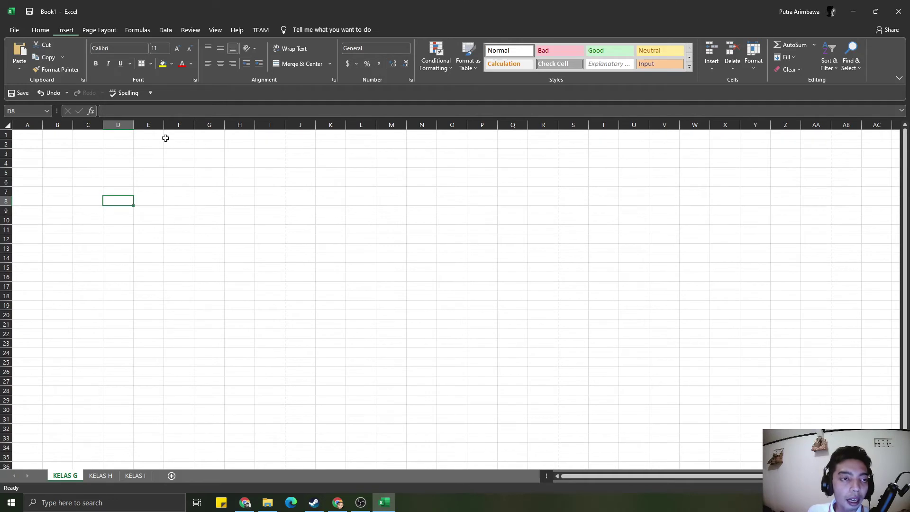
pyautogui.click(57, 155)
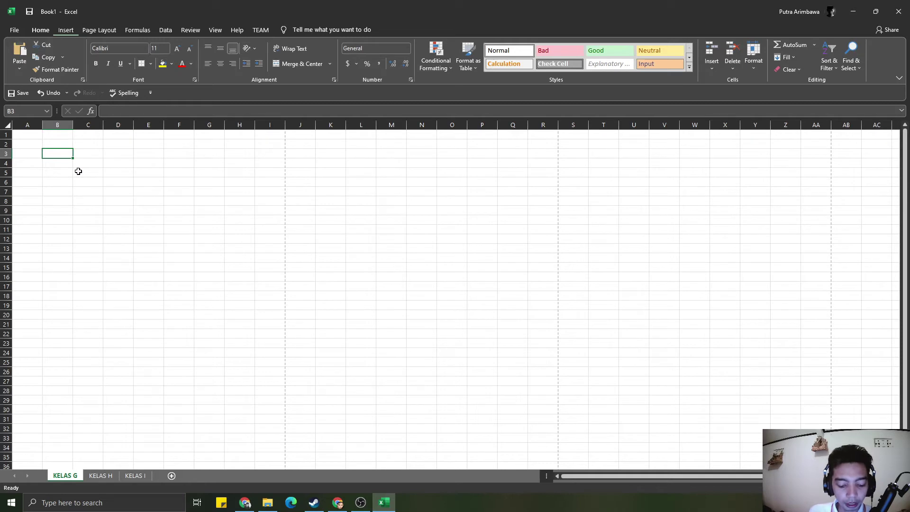
pyautogui.write('DATA')
pyautogui.press('Return')
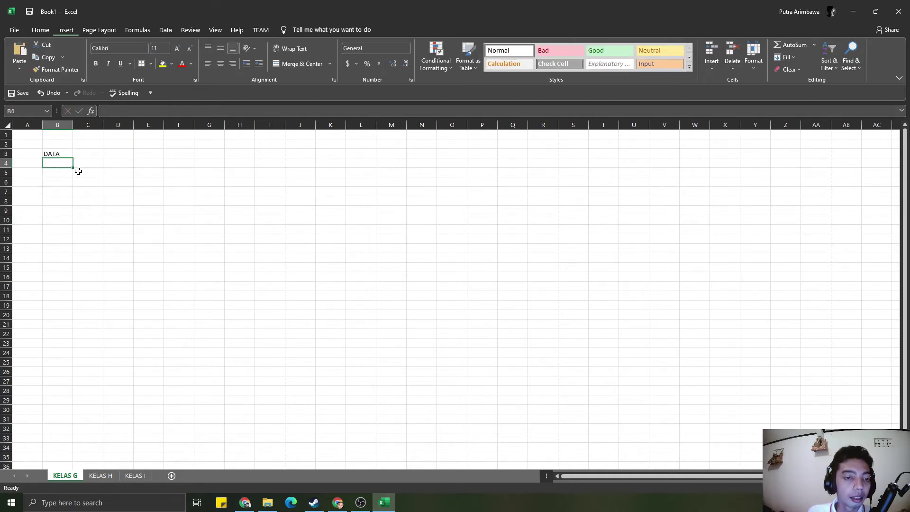
pyautogui.click(94, 27)
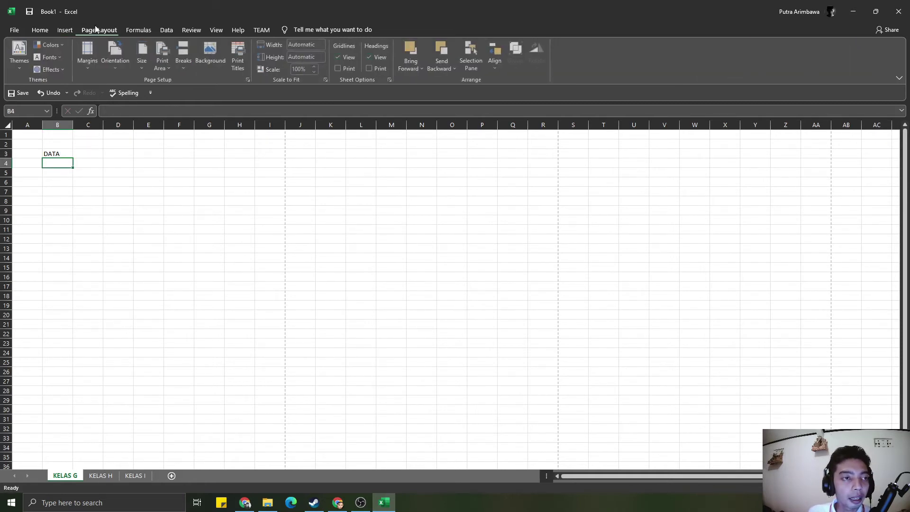
# - Choose A4 paper size and inspect the page-break lines after column I and row 50
pyautogui.click(142, 56)
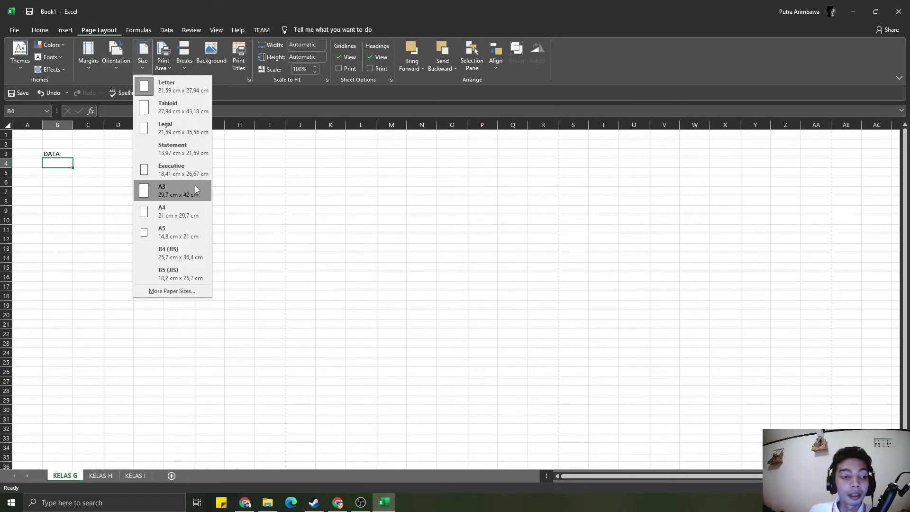
pyautogui.click(193, 210)
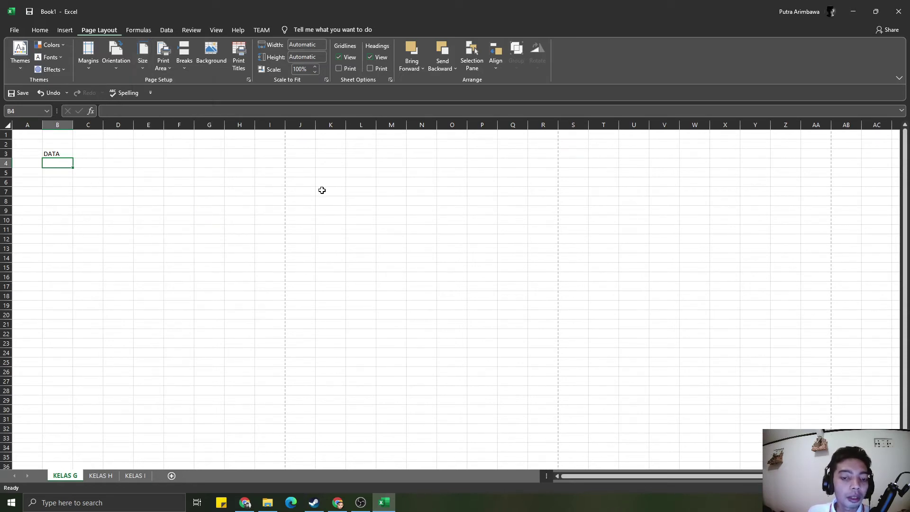
pyautogui.keyDown('ctrl'); pyautogui.scroll(5, 515, 191); pyautogui.keyUp('ctrl')
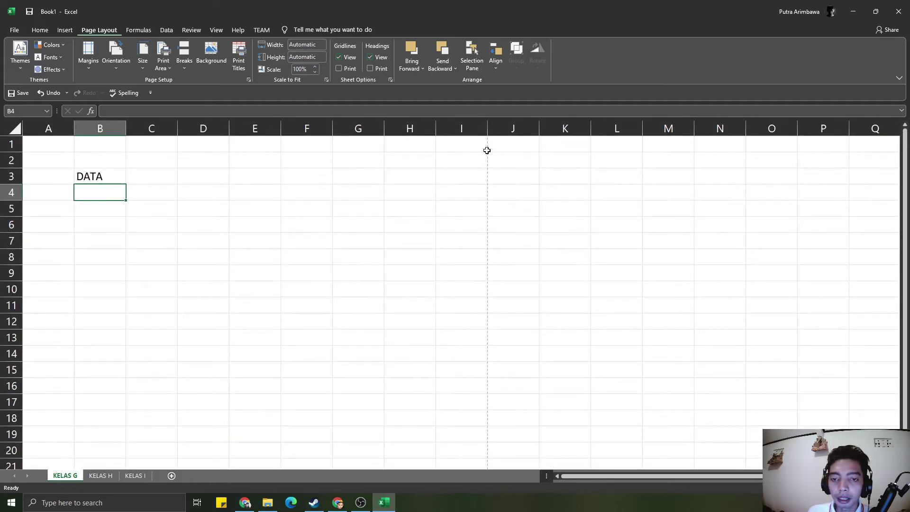
pyautogui.click(485, 148)
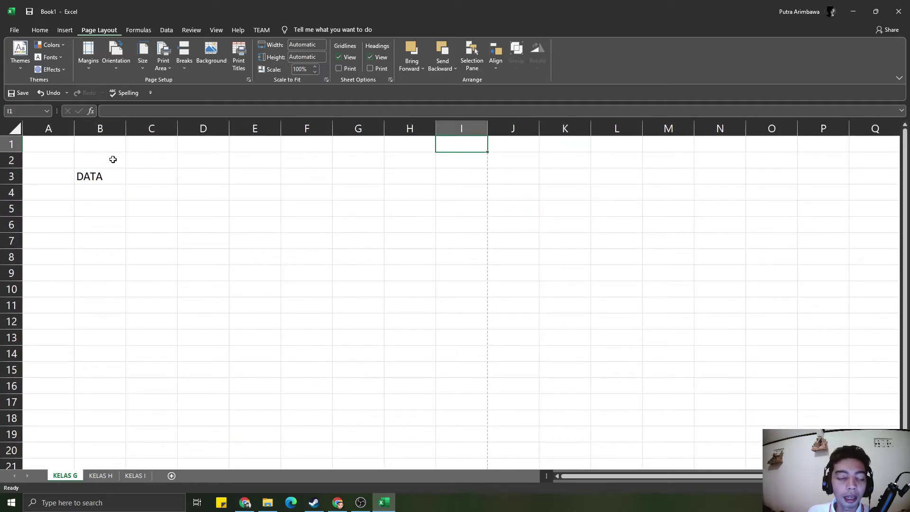
pyautogui.click(486, 161)
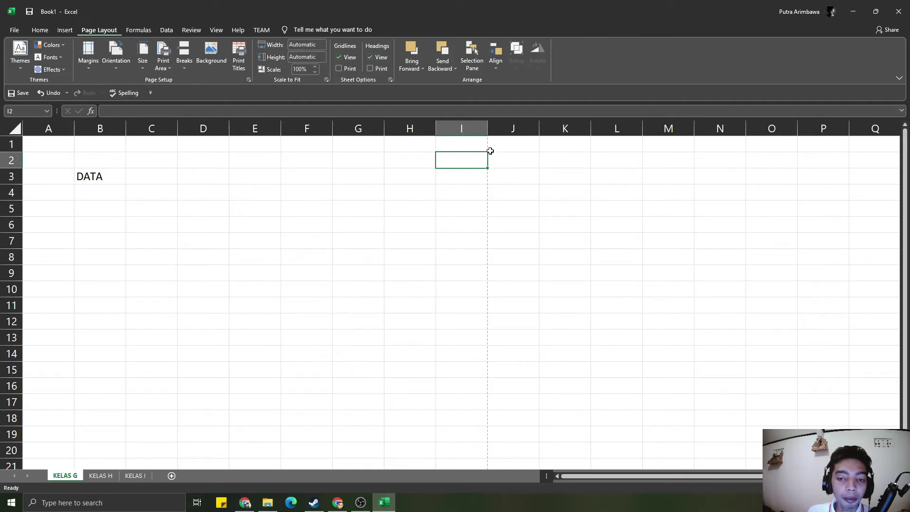
pyautogui.click(479, 202)
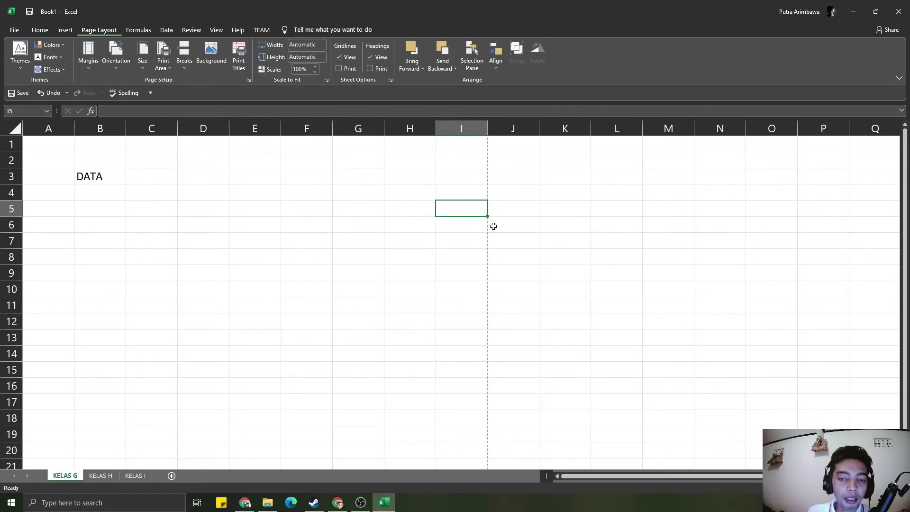
pyautogui.scroll(-16, 492, 226)
pyautogui.scroll(3, 461, 231)
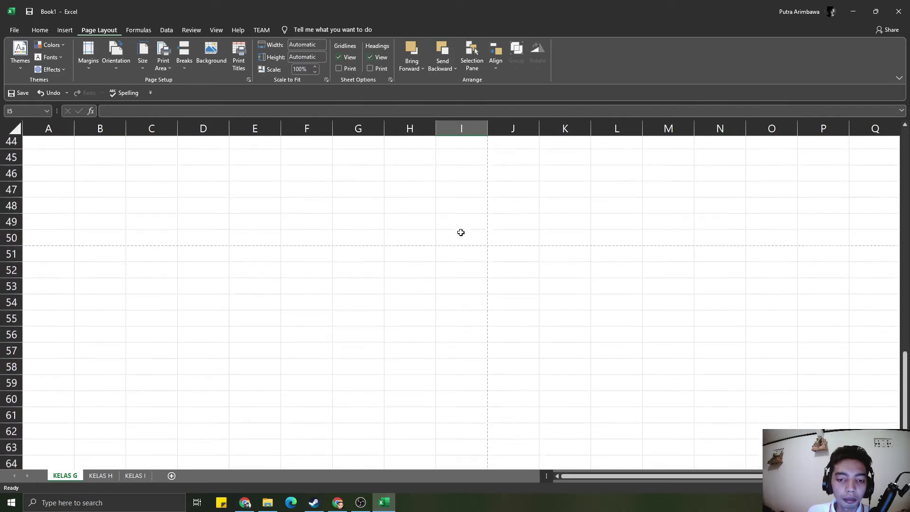
pyautogui.click(481, 300)
pyautogui.moveTo(483, 300); pyautogui.dragTo(51, 289)
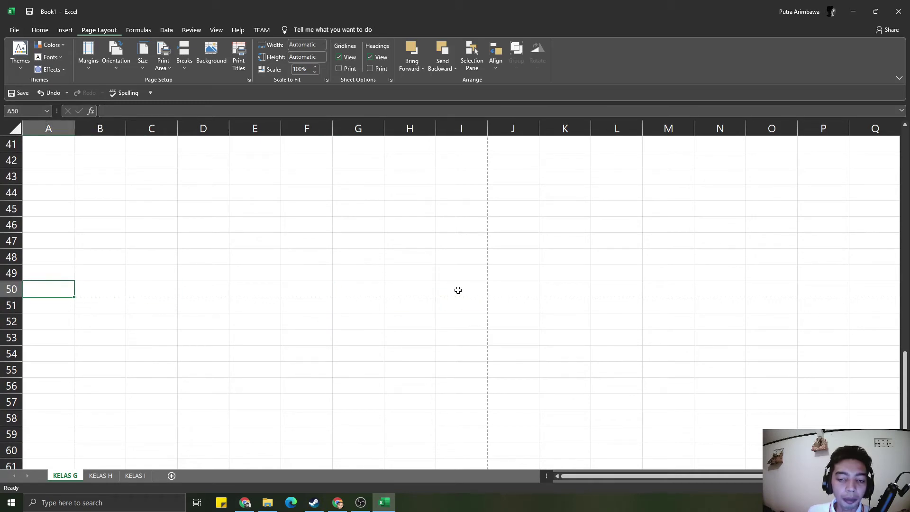
pyautogui.scroll(13, 457, 288)
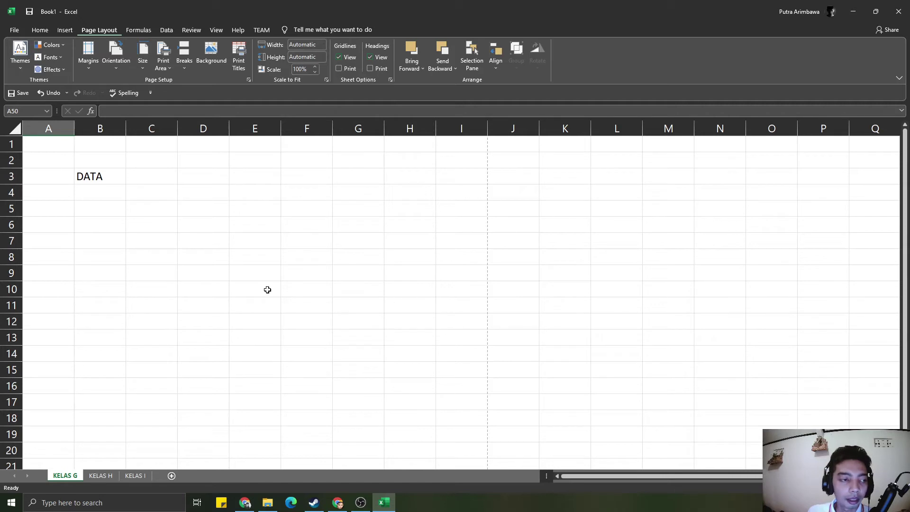
# - Delete the DATA label from cell B3
pyautogui.click(93, 174)
pyautogui.press('Delete')
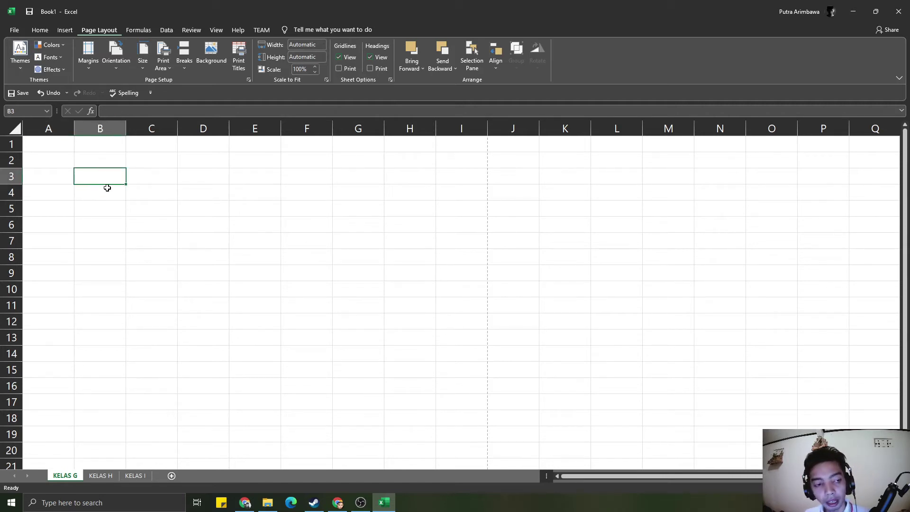
pyautogui.click(107, 196)
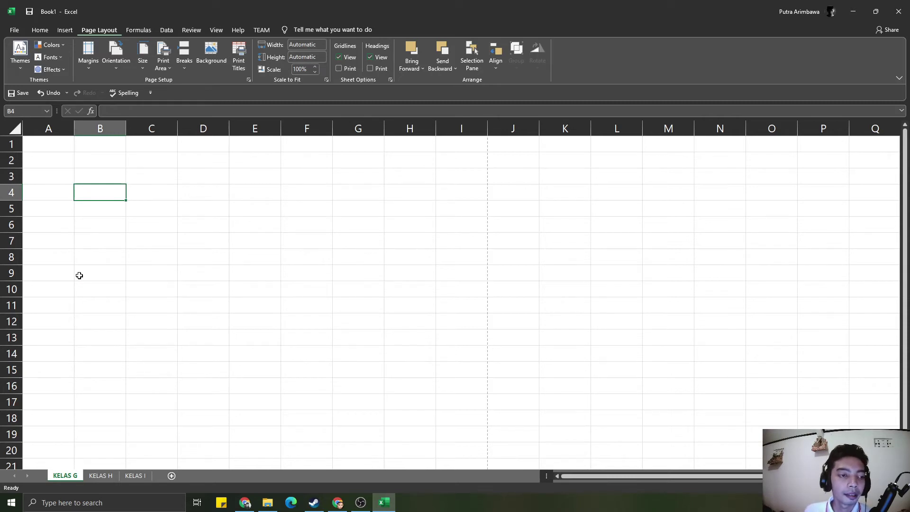
pyautogui.click(135, 284)
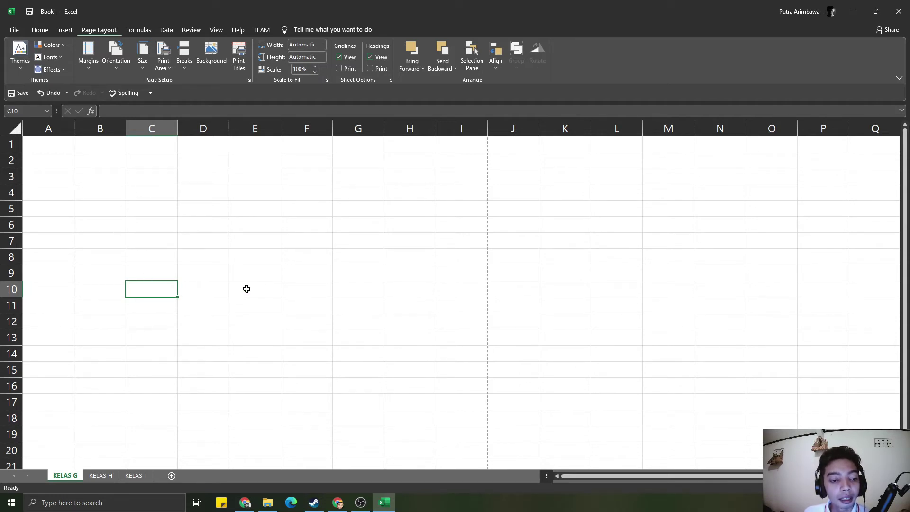
# - Type NO in A3 and NAMA in B3, then search Windows for ONS
pyautogui.click(72, 178)
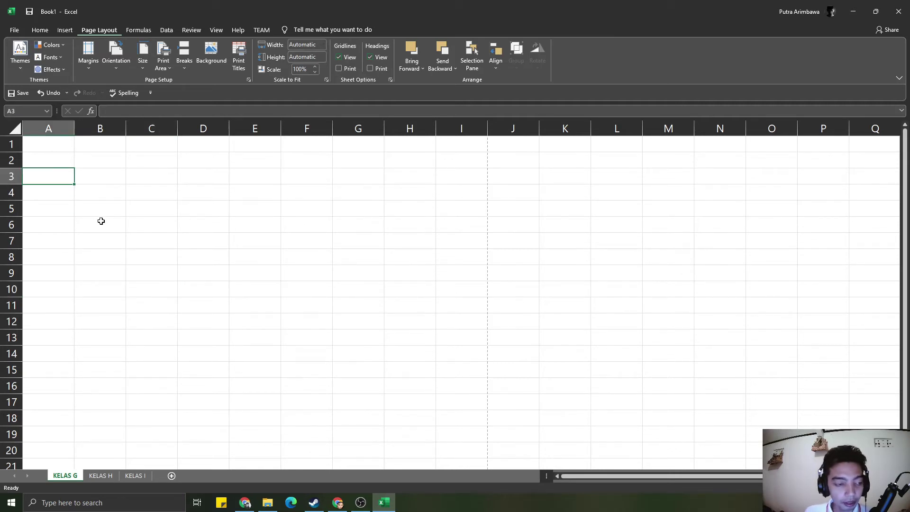
pyautogui.write('NO')
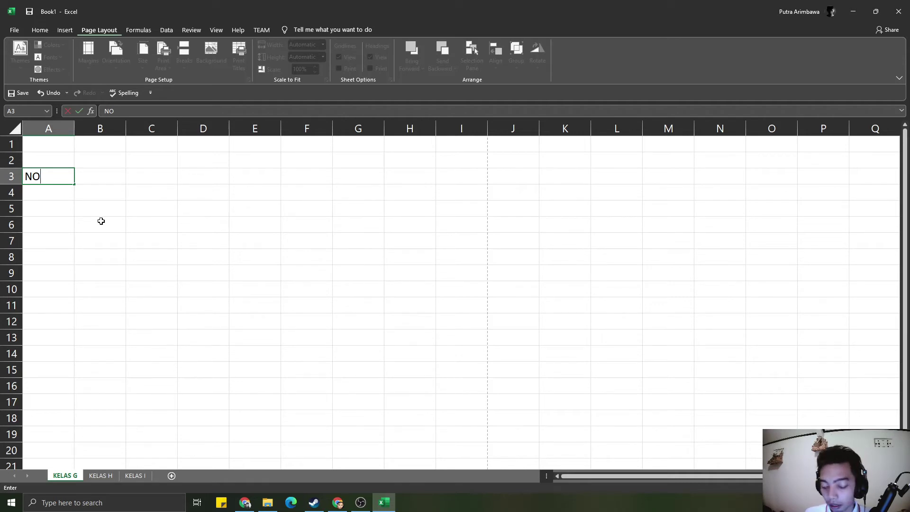
pyautogui.click(103, 182)
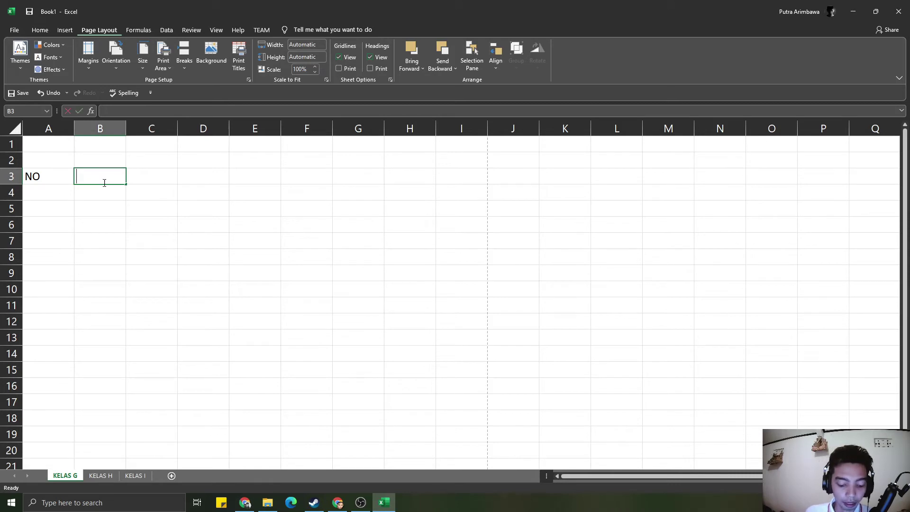
pyautogui.write('NAMA')
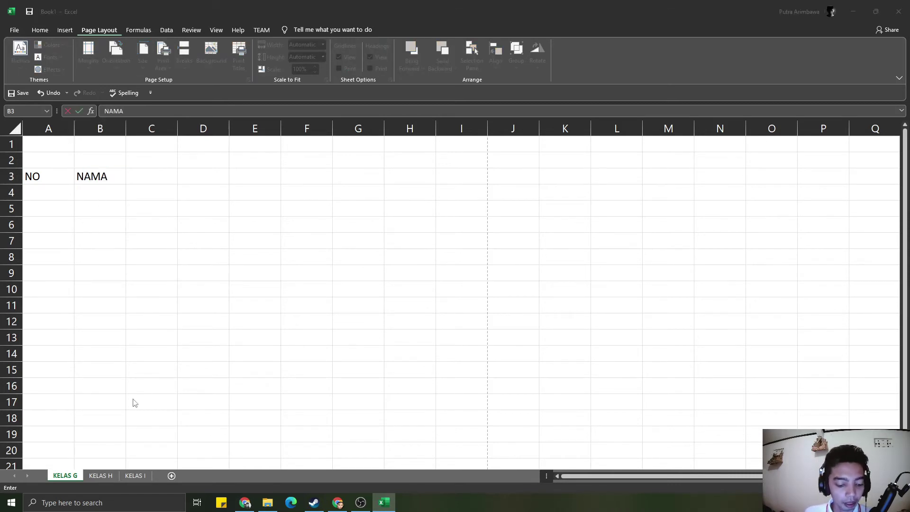
pyautogui.press('super')
pyautogui.write('ONS')
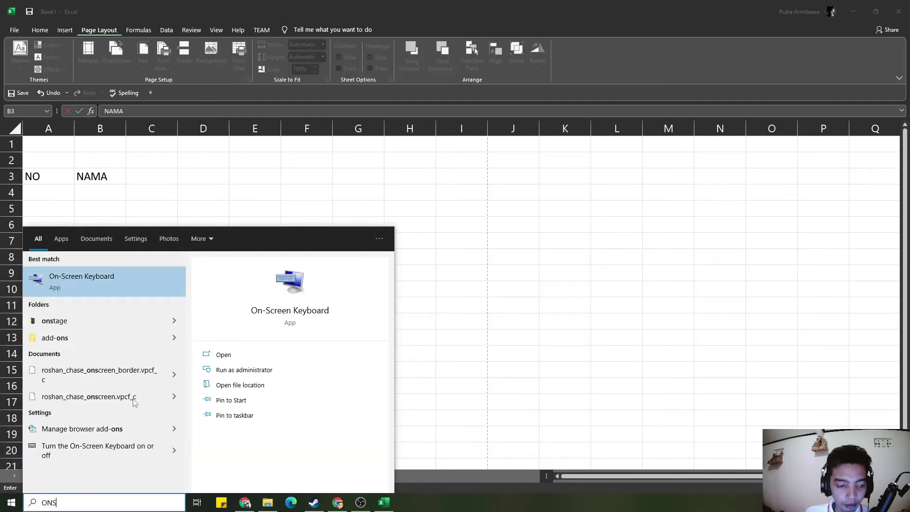
# - Launch the On-Screen Keyboard beside Excel, commit NAMA in B3, and start spelling NIM in C3
pyautogui.press('Return')
pyautogui.click(180, 294)
pyautogui.moveTo(180, 294); pyautogui.dragTo(551, 89)
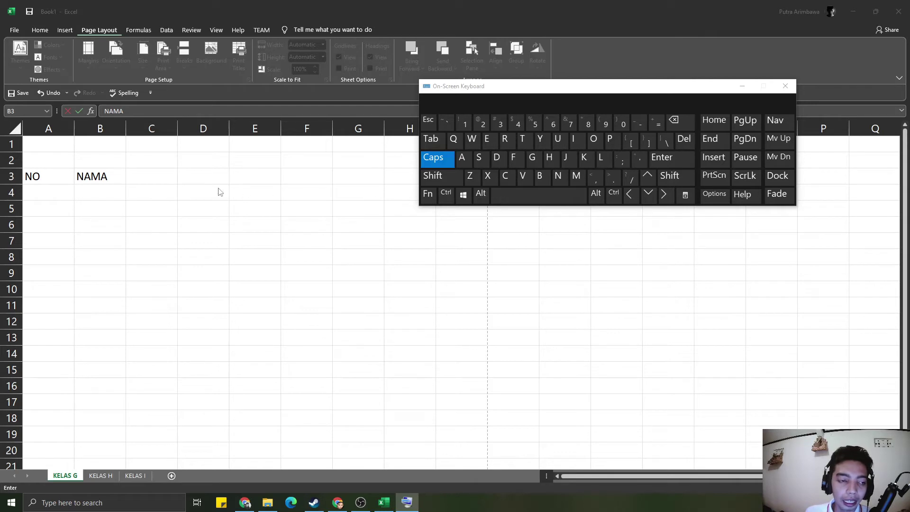
pyautogui.click(91, 178)
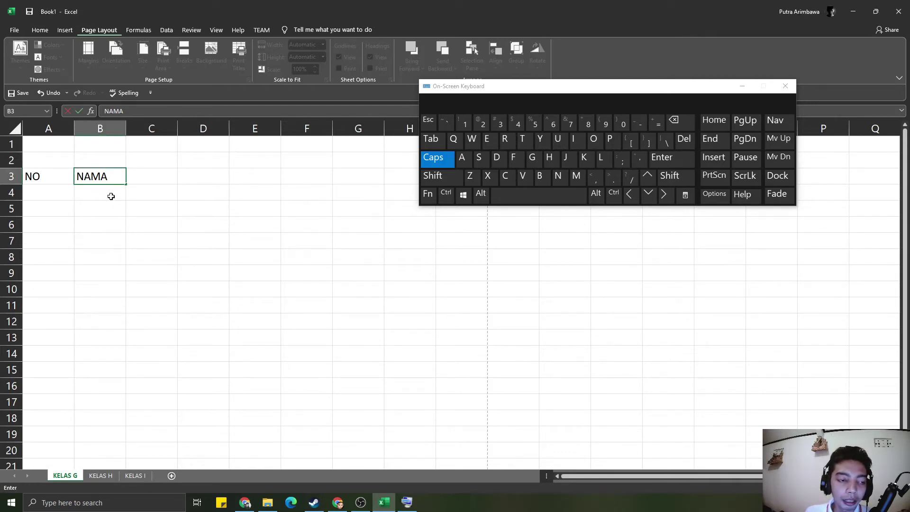
pyautogui.click(666, 199)
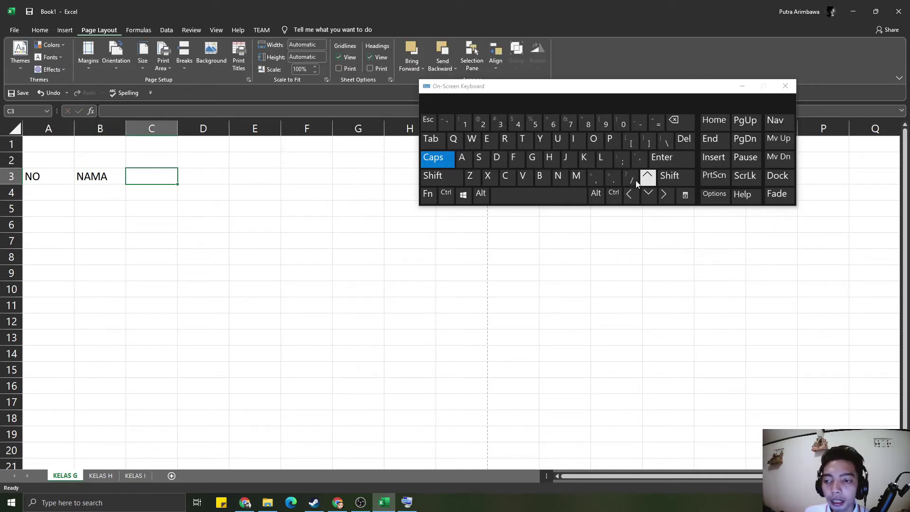
pyautogui.click(567, 183)
# - Spell NIM in C3 with the On-Screen Keyboard and commit it
pyautogui.click(573, 138)
pyautogui.click(575, 176)
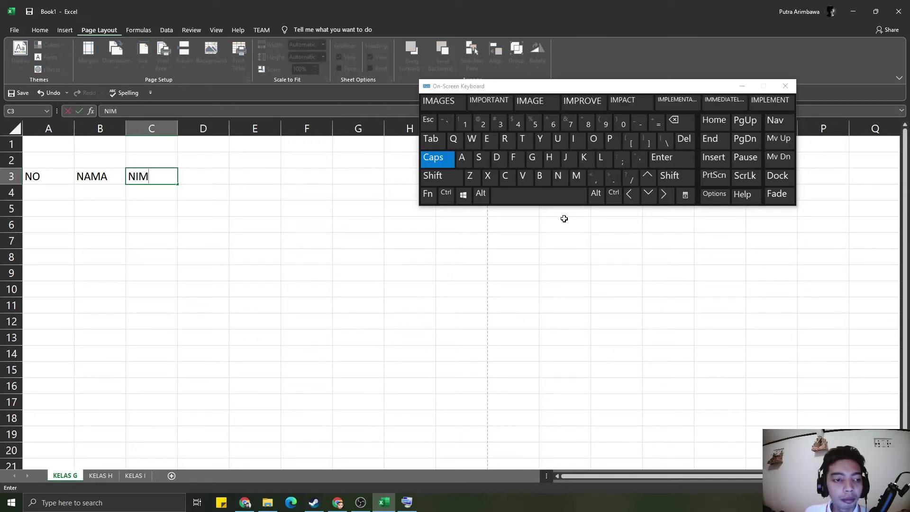
pyautogui.click(665, 195)
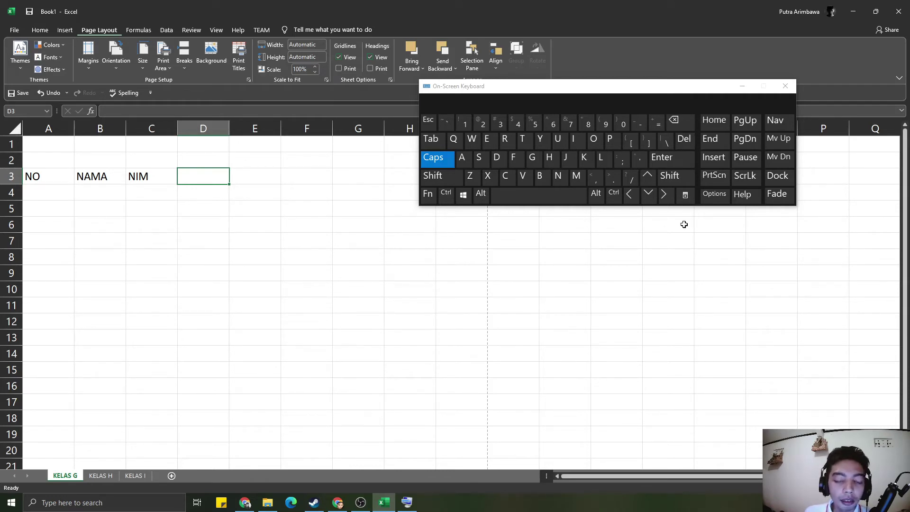
pyautogui.click(628, 195)
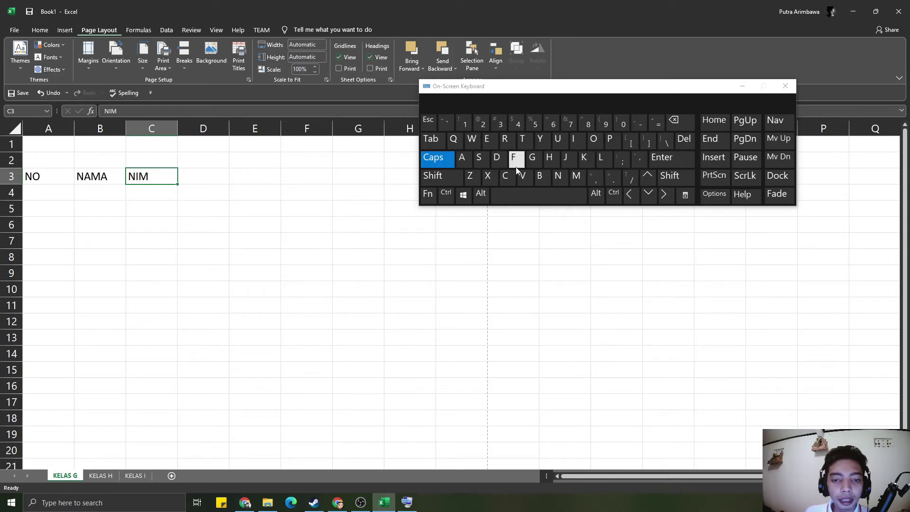
# - Replace NIM in C3 with ALAMAT using the on-screen keys and confirm it
pyautogui.click(470, 163)
pyautogui.click(601, 158)
pyautogui.click(463, 159)
pyautogui.click(573, 184)
pyautogui.click(461, 159)
pyautogui.click(523, 140)
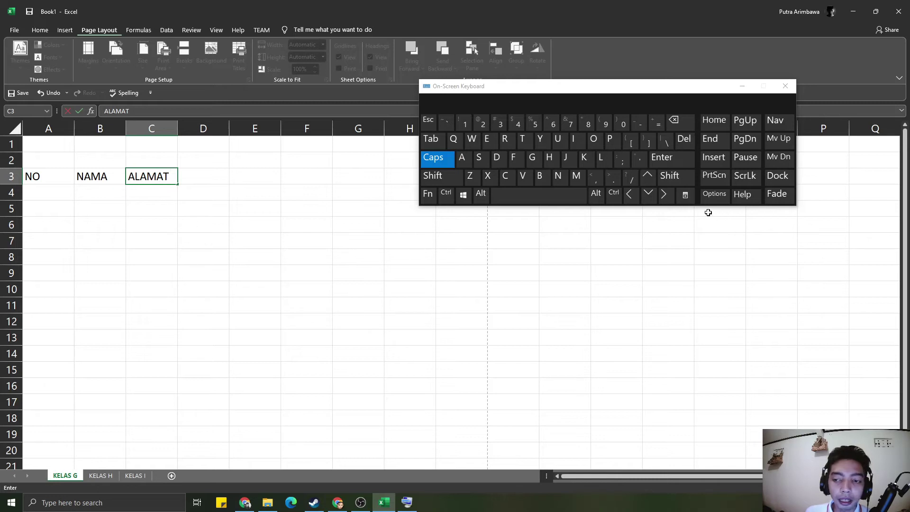
pyautogui.click(663, 194)
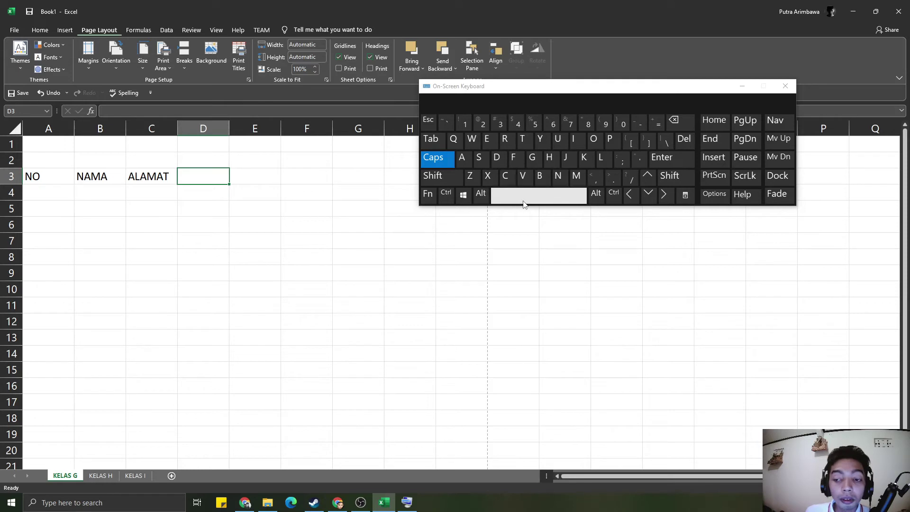
pyautogui.click(630, 196)
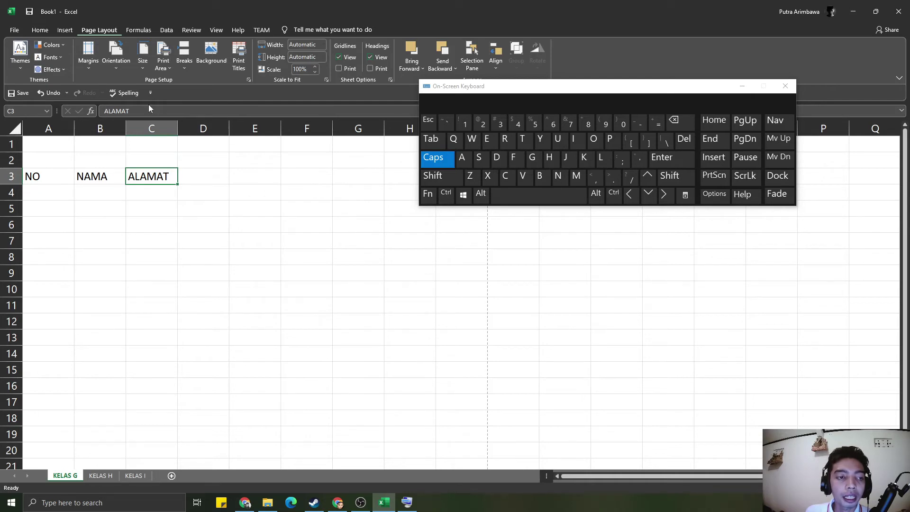
# - Move the on-screen keyboard lower and edit the C3 heading to read ALAMAKKKK
pyautogui.moveTo(484, 97); pyautogui.dragTo(486, 238)
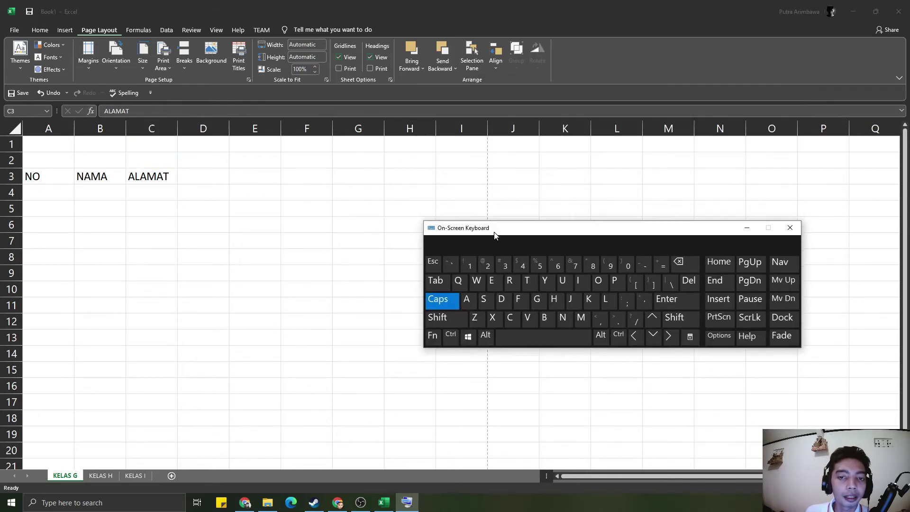
pyautogui.click(156, 110)
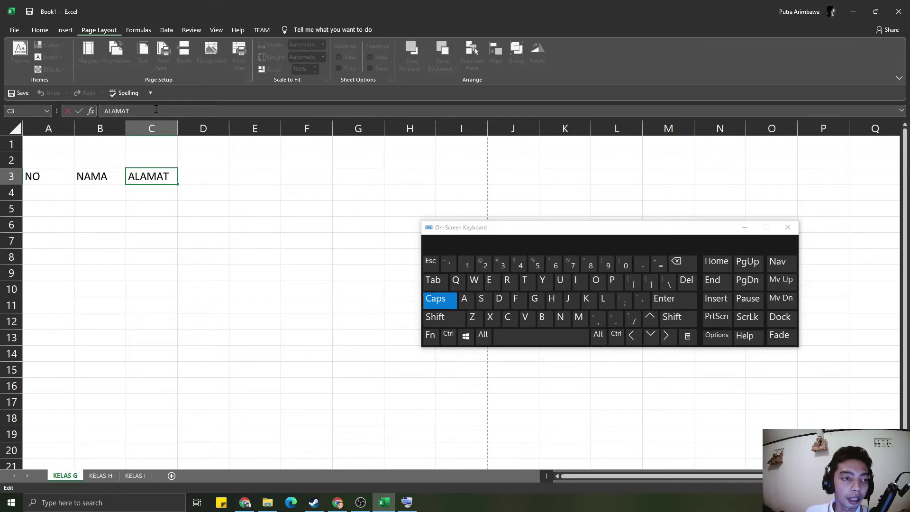
pyautogui.write('DSA')
pyautogui.press('BackSpace')
pyautogui.press('BackSpace')
pyautogui.press('BackSpace')
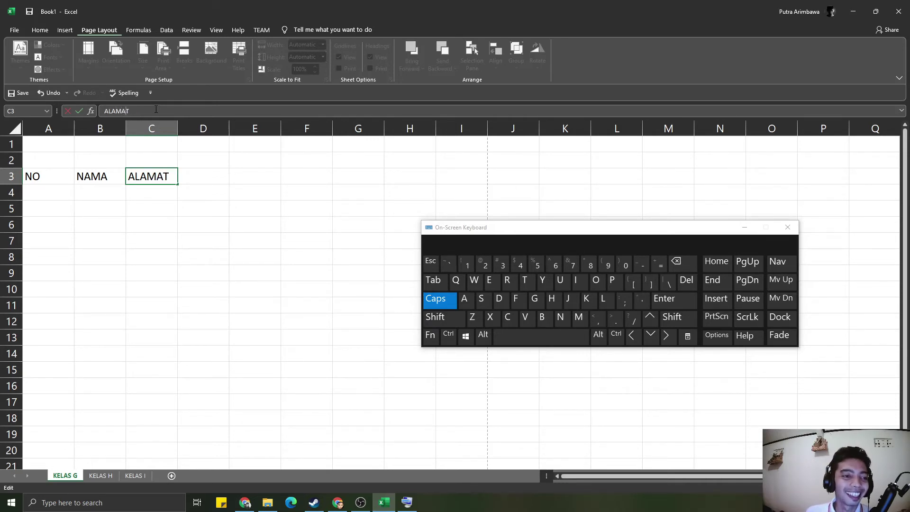
pyautogui.press('Delete')
pyautogui.write('KKKKK')
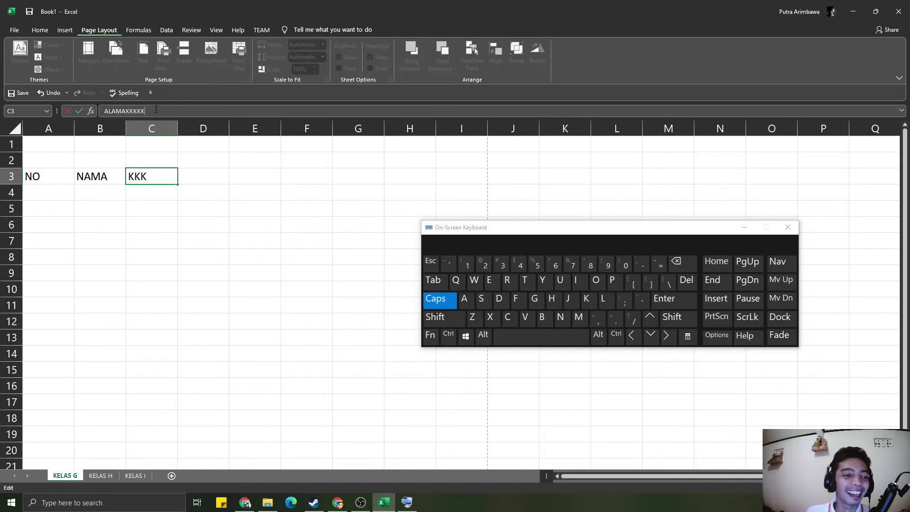
pyautogui.press('Return')
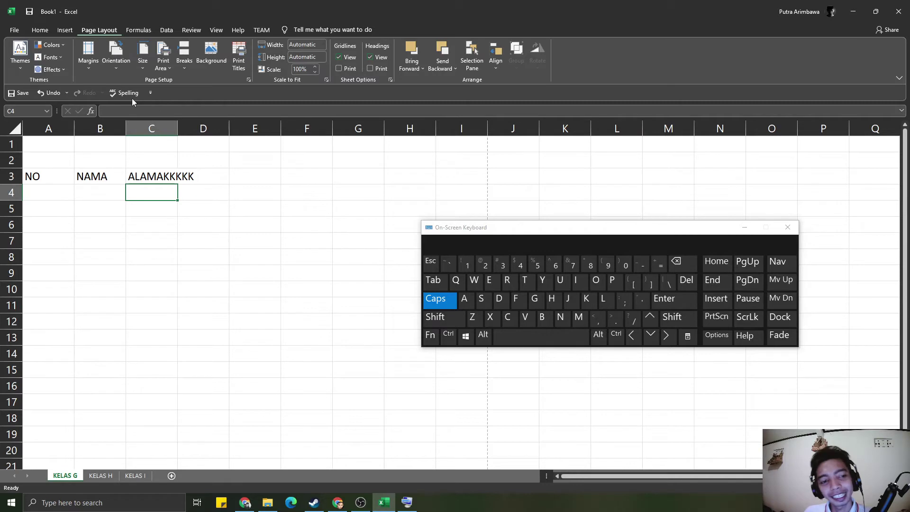
# - Overwrite cell C3 with the heading NIM
pyautogui.click(171, 176)
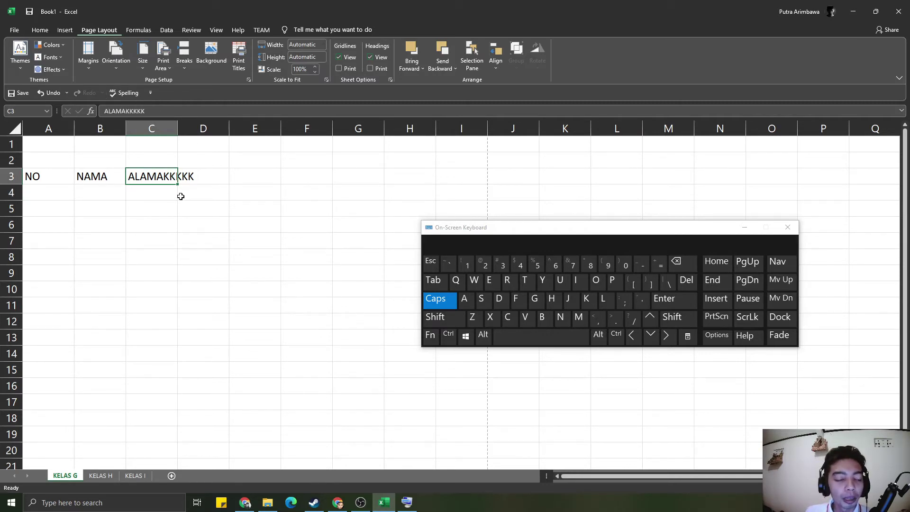
pyautogui.click(203, 223)
pyautogui.click(156, 181)
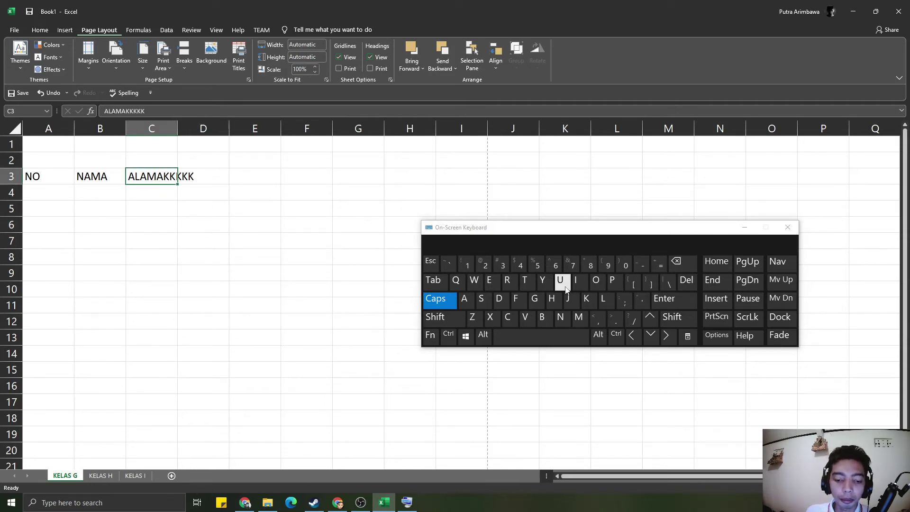
pyautogui.write('NIM')
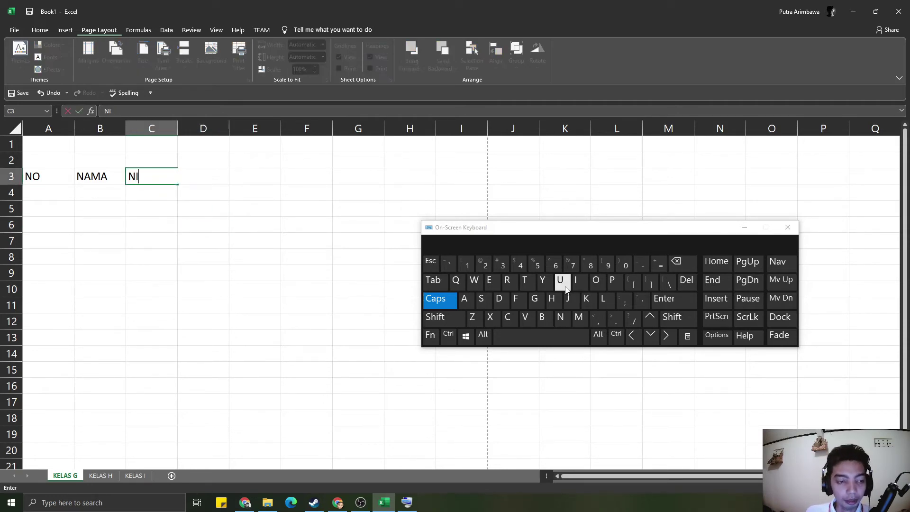
pyautogui.press('Return')
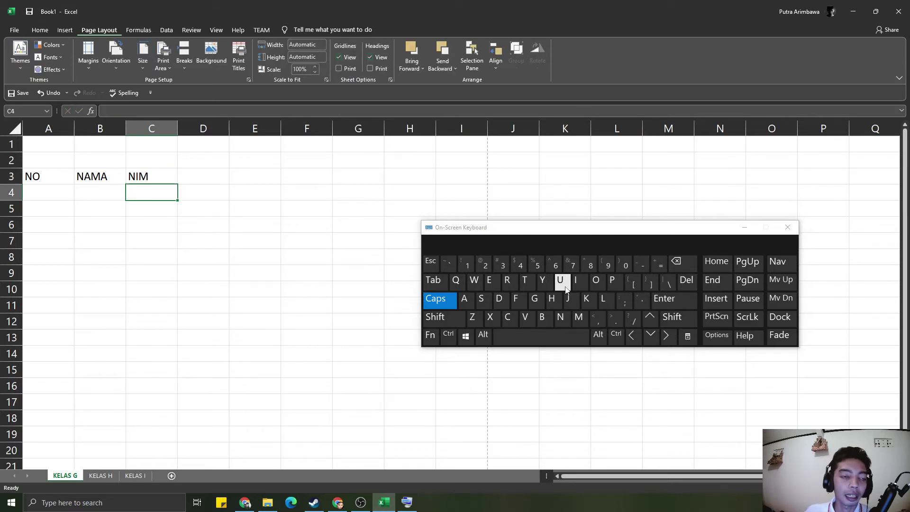
# - Erase the NIM heading so cell C3 is empty again
pyautogui.click(172, 179)
pyautogui.click(147, 110)
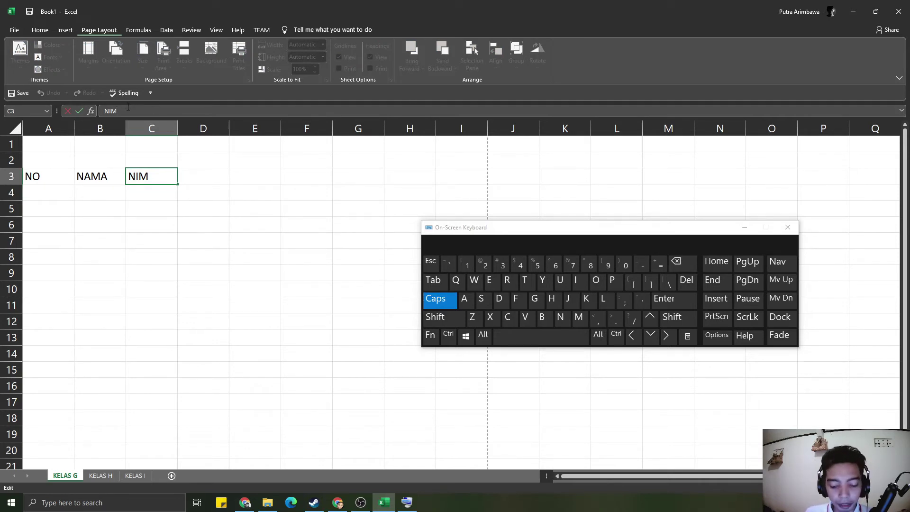
pyautogui.press('BackSpace')
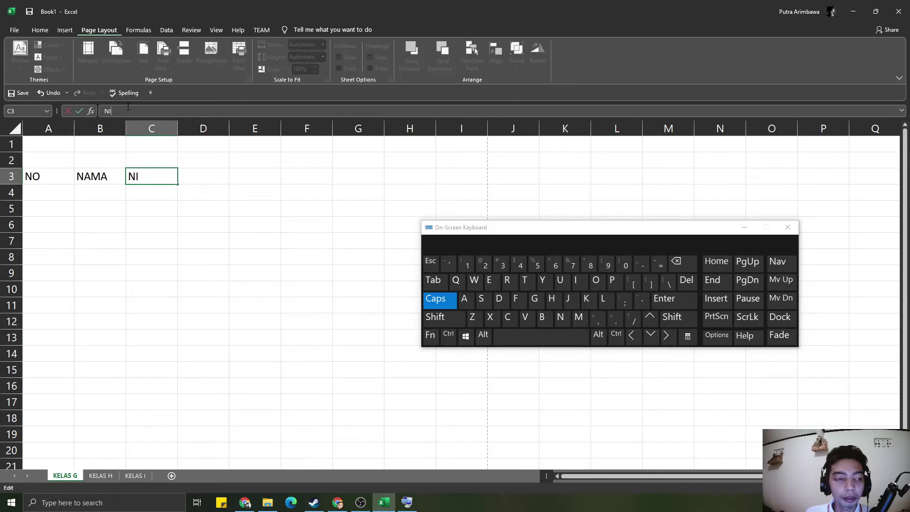
pyautogui.press('BackSpace')
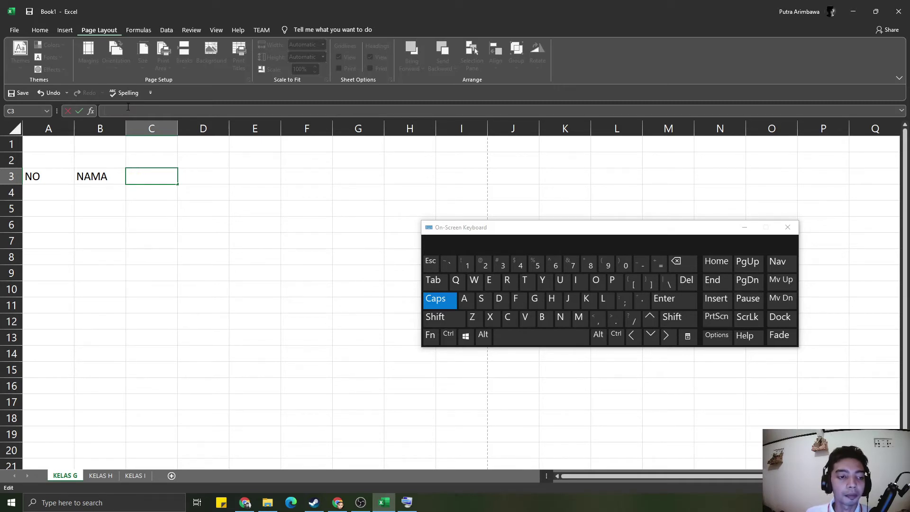
pyautogui.click(176, 258)
pyautogui.click(156, 176)
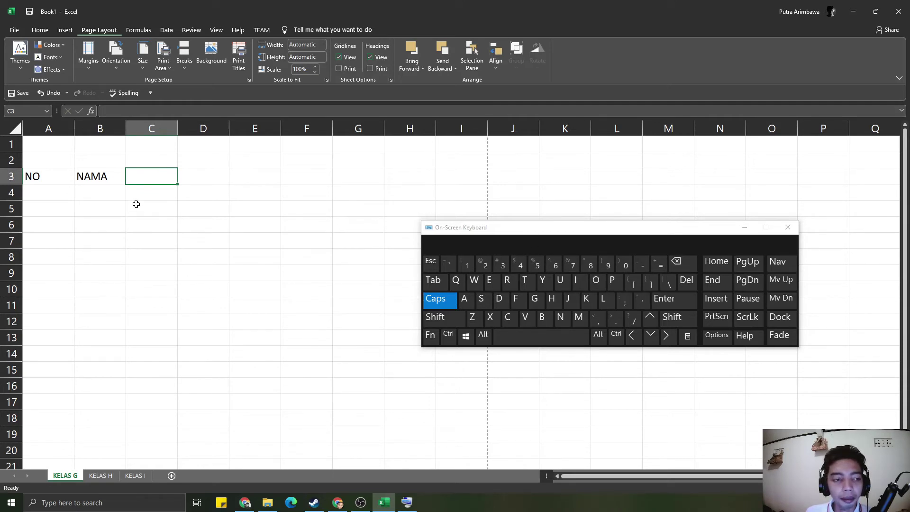
pyautogui.click(99, 177)
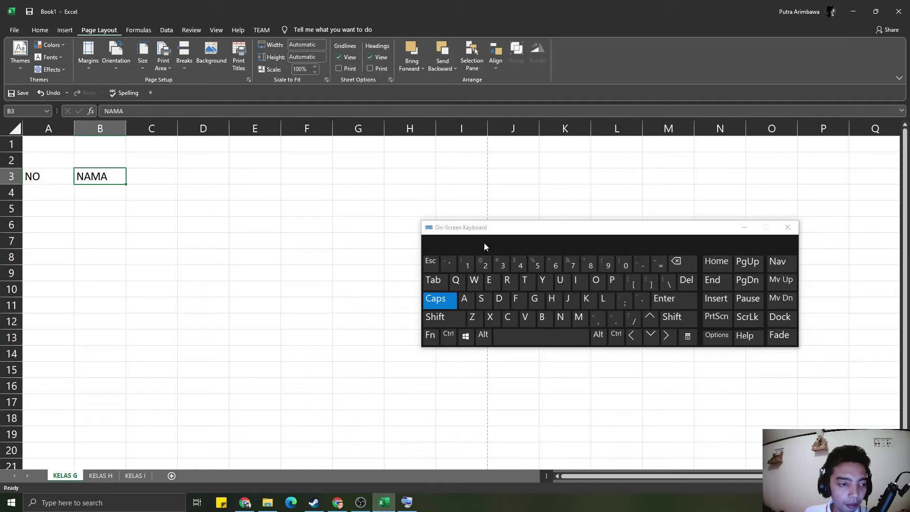
# - Retype the B3 heading so it reads NAMA again
pyautogui.press('F2')
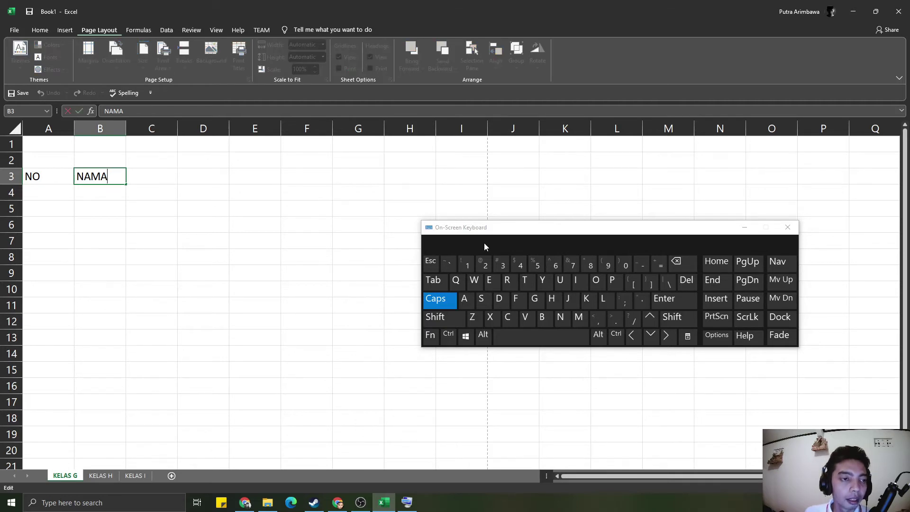
pyautogui.press('BackSpace')
pyautogui.write('R')
pyautogui.press('BackSpace')
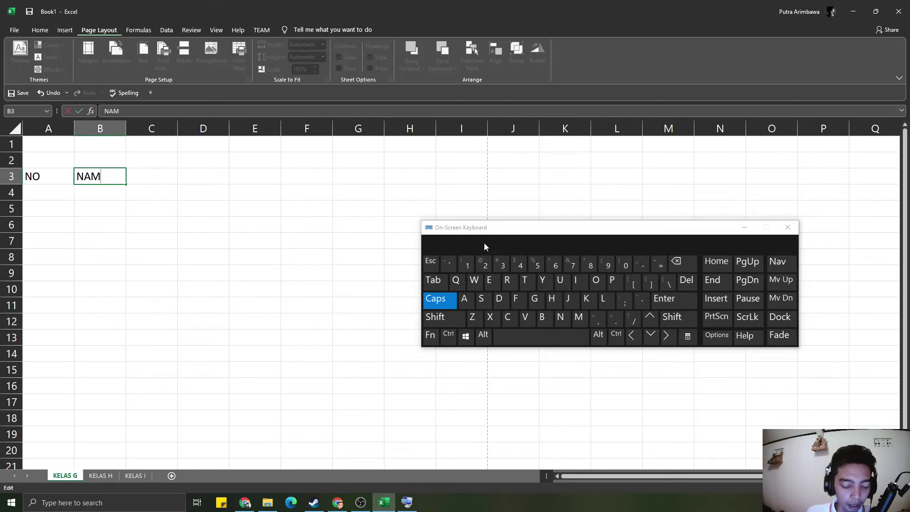
pyautogui.write('A')
pyautogui.press('Return')
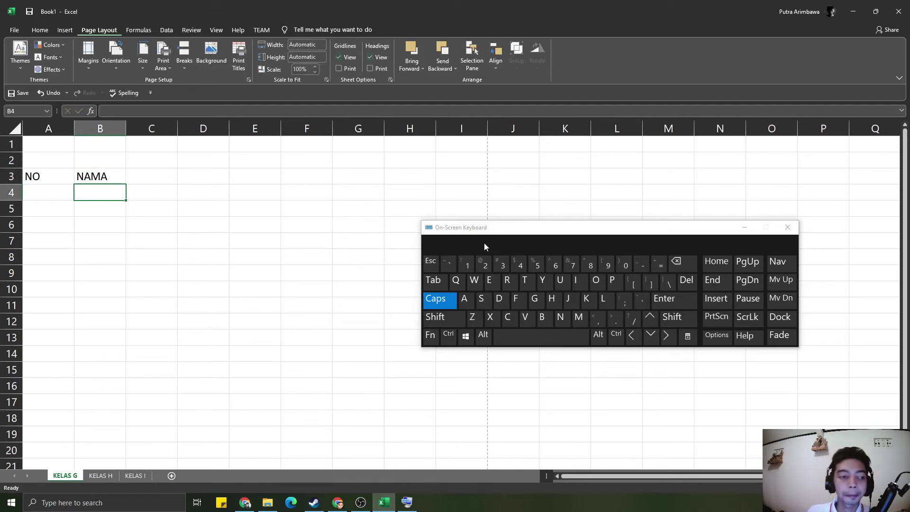
# - Minimize the On-Screen Keyboard to uncover the sheet
pyautogui.click(297, 185)
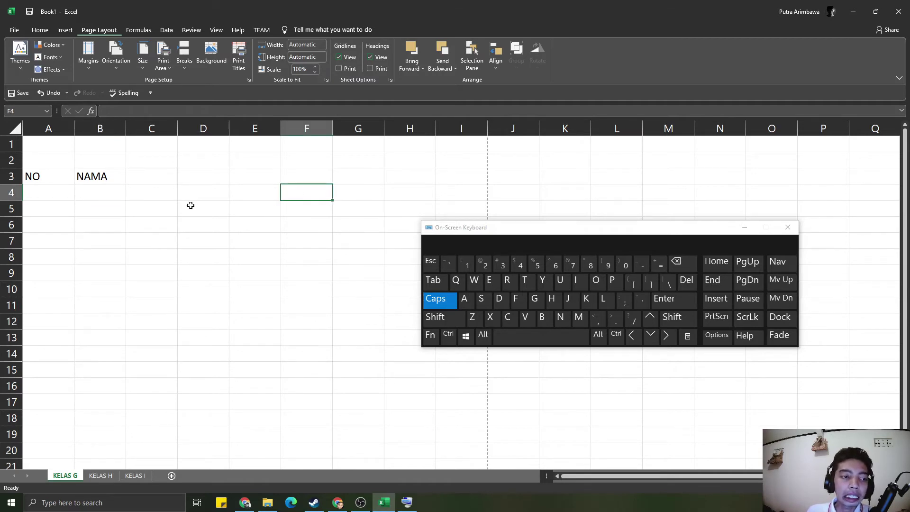
pyautogui.click(161, 195)
pyautogui.click(84, 177)
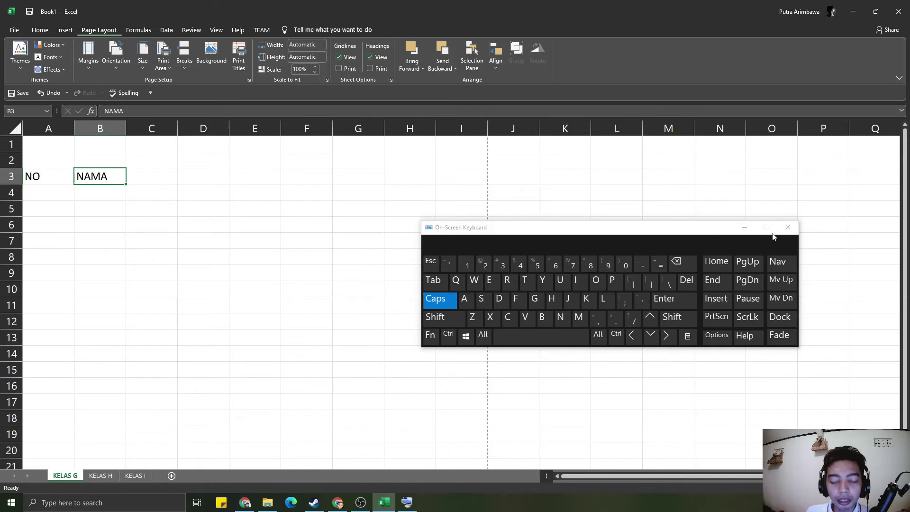
pyautogui.click(743, 227)
pyautogui.click(112, 226)
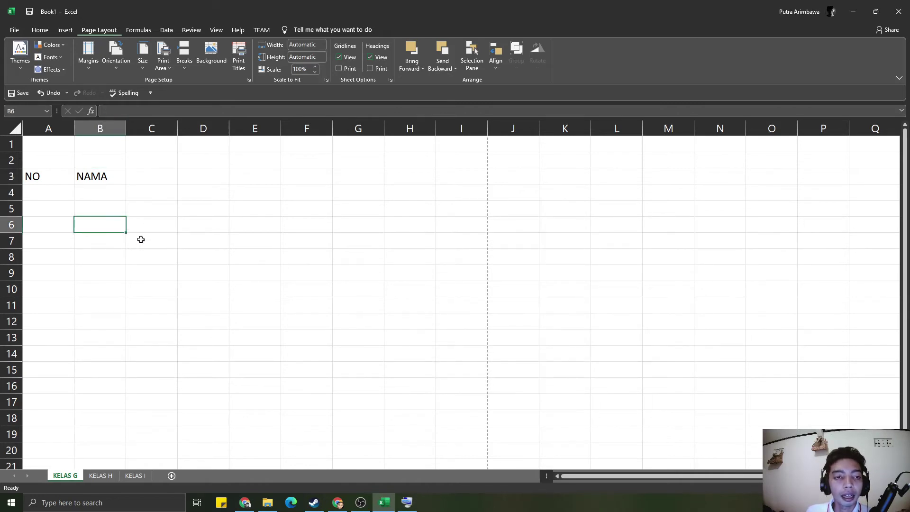
# - Enter NIM in B3 and NAMA in C3 so row 3 reads NO, NIM, NAMA
pyautogui.click(45, 32)
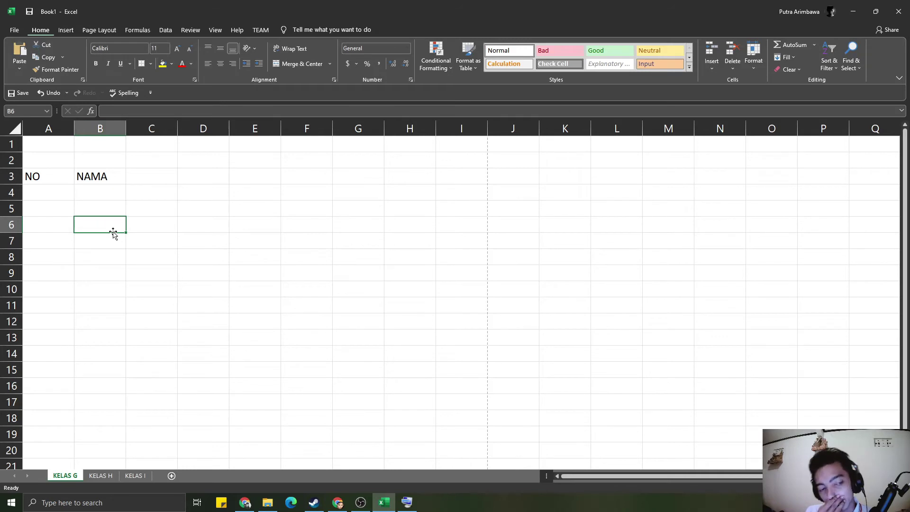
pyautogui.click(116, 173)
pyautogui.click(132, 180)
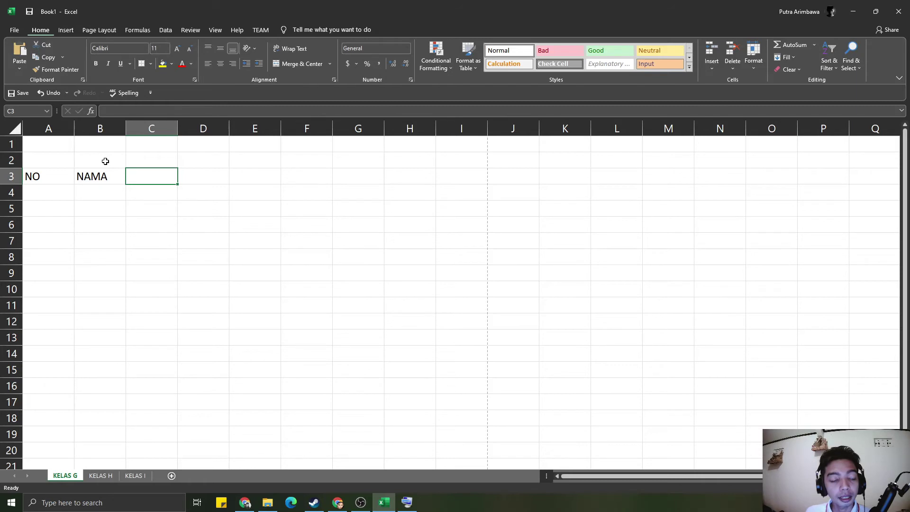
pyautogui.press('Left')
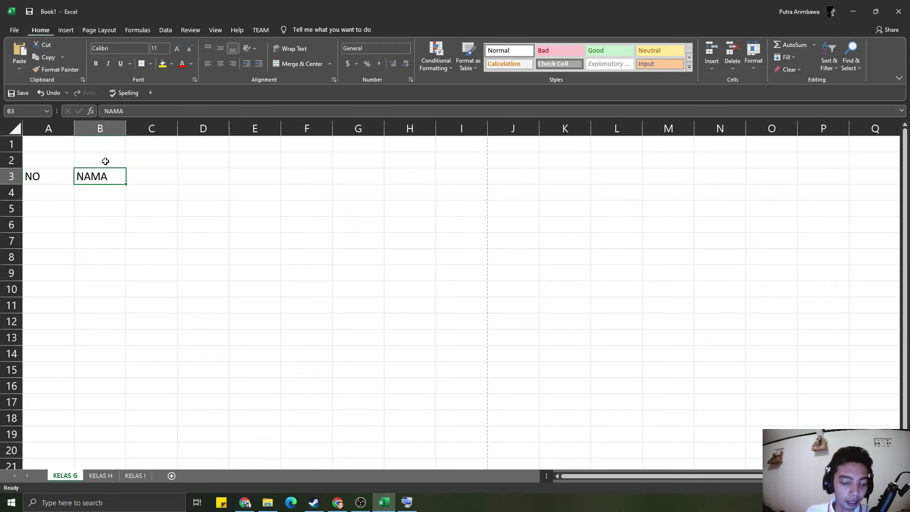
pyautogui.write('NIM')
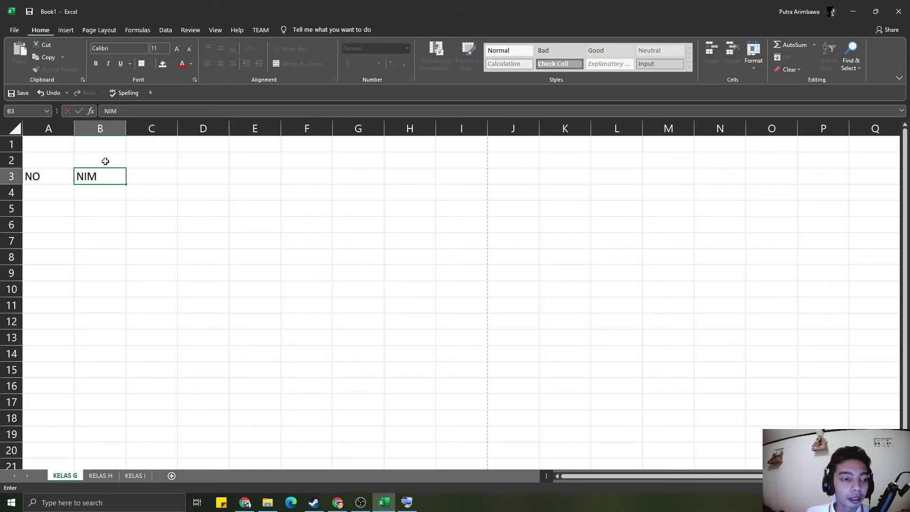
pyautogui.press('Right')
pyautogui.write('NAMA')
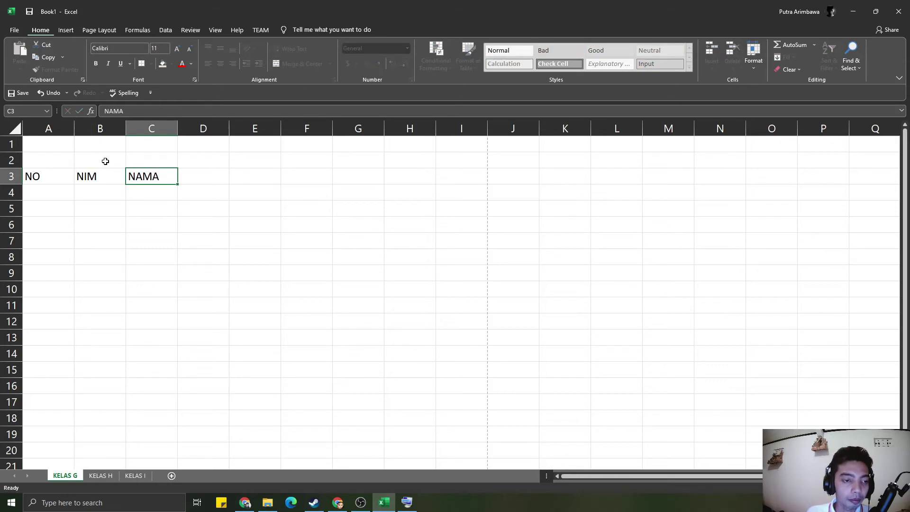
pyautogui.press('Right')
# - AutoFit column A to its NO heading
pyautogui.doubleClick(74, 129)
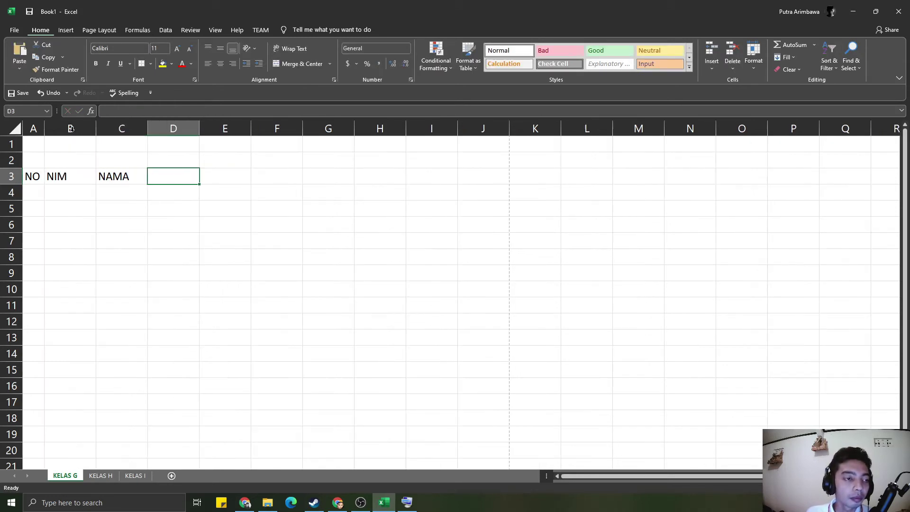
pyautogui.click(171, 197)
pyautogui.click(217, 178)
pyautogui.click(190, 175)
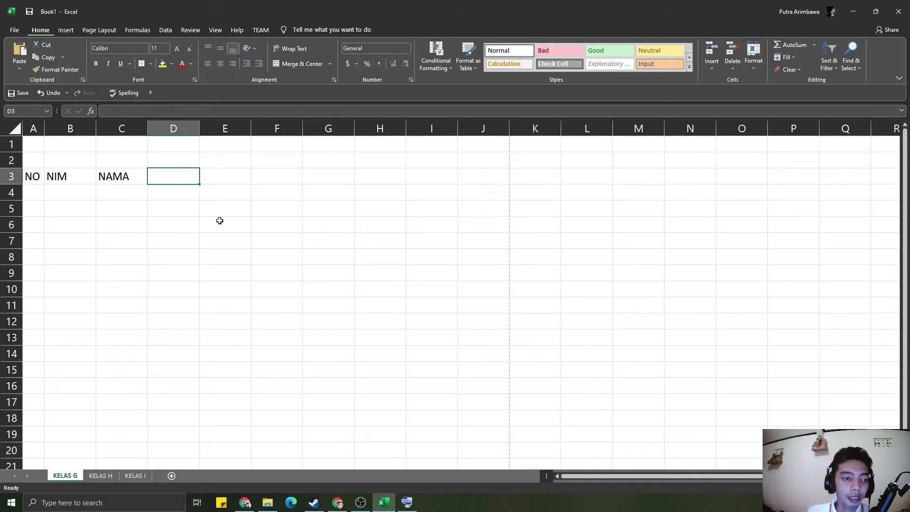
# - Enter NILAI ANGKA in D3 and auto-fit column D to it
pyautogui.write('NILAI')
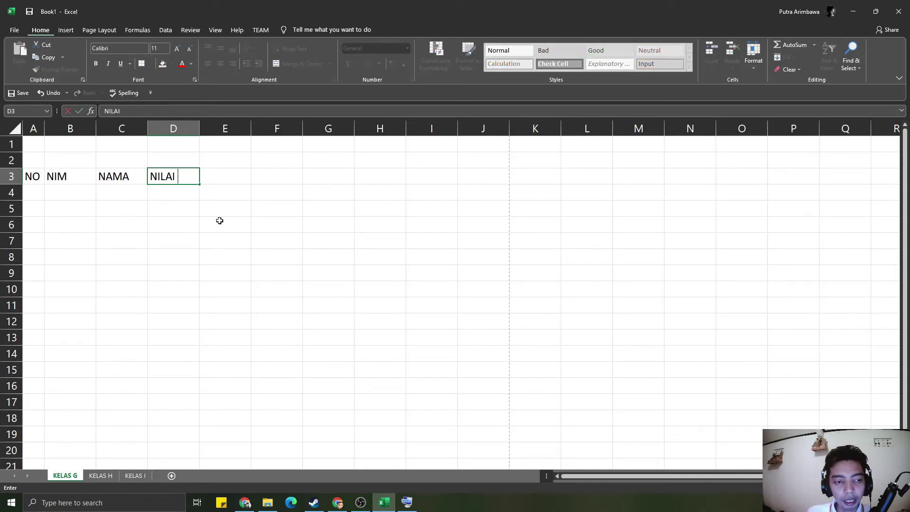
pyautogui.write(' ANGKA')
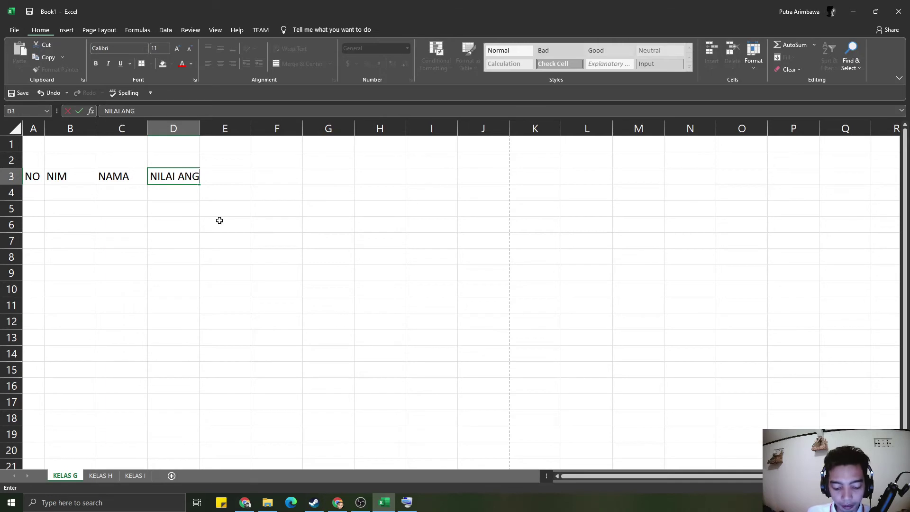
pyautogui.press('Tab')
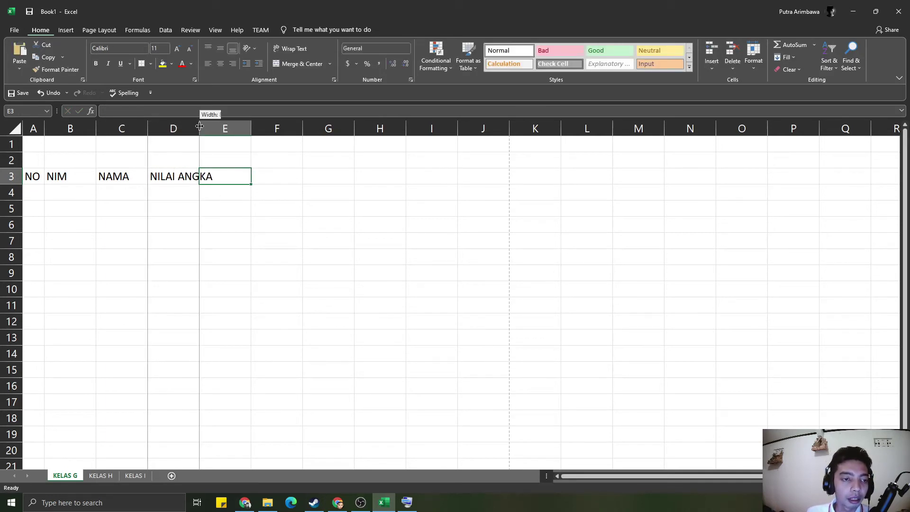
pyautogui.doubleClick(199, 127)
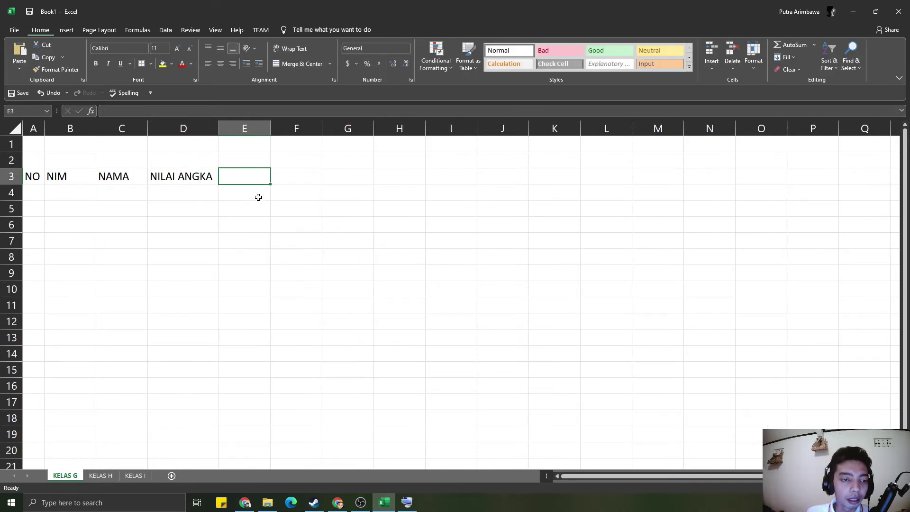
pyautogui.click(186, 183)
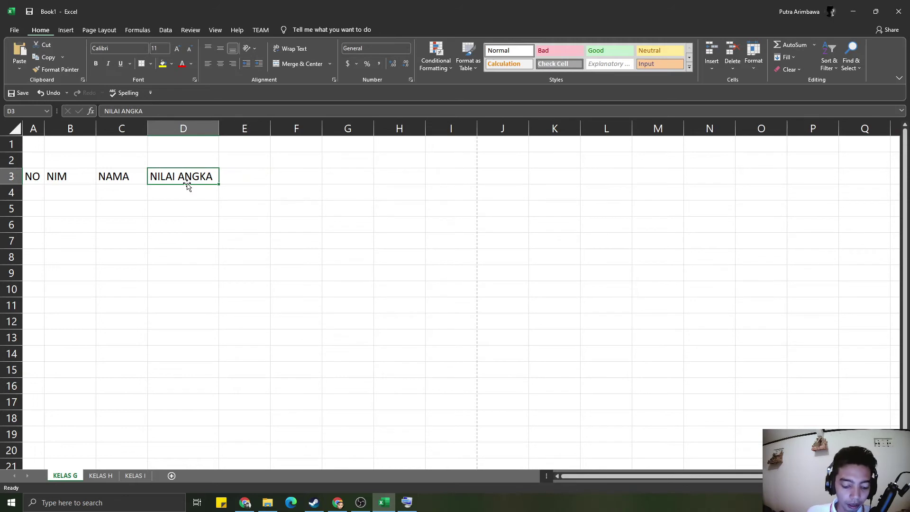
# - Add NILAI HURUP in E3 with column E auto-fitted, then SKS in F3 and TOTAL in G3
pyautogui.press('Tab')
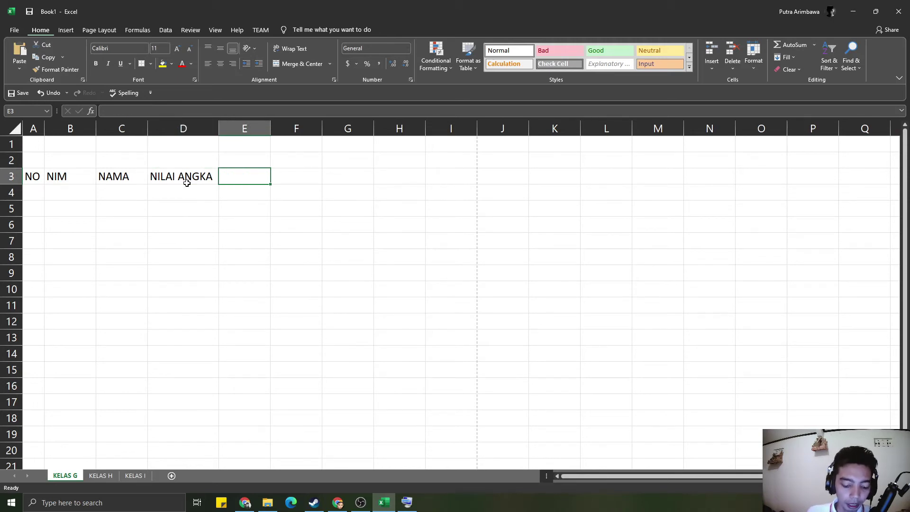
pyautogui.write('NILAI HURUP')
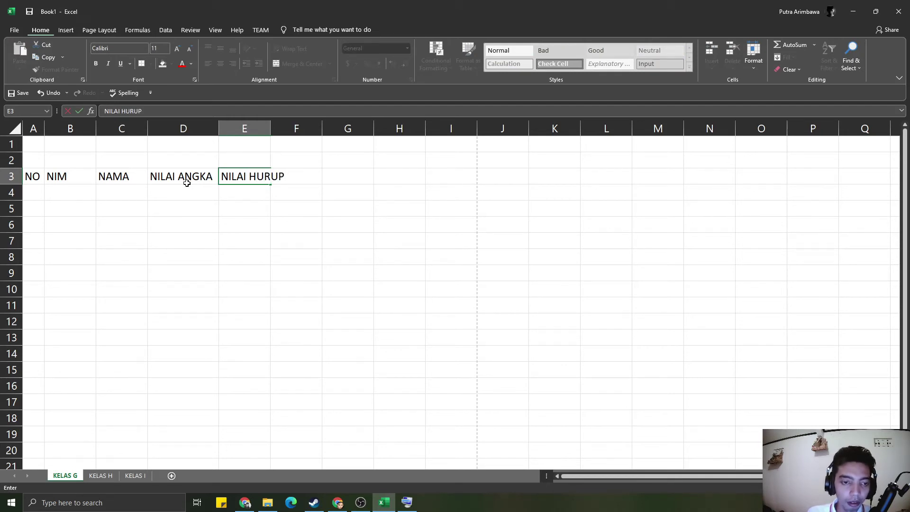
pyautogui.press('Tab')
pyautogui.doubleClick(270, 129)
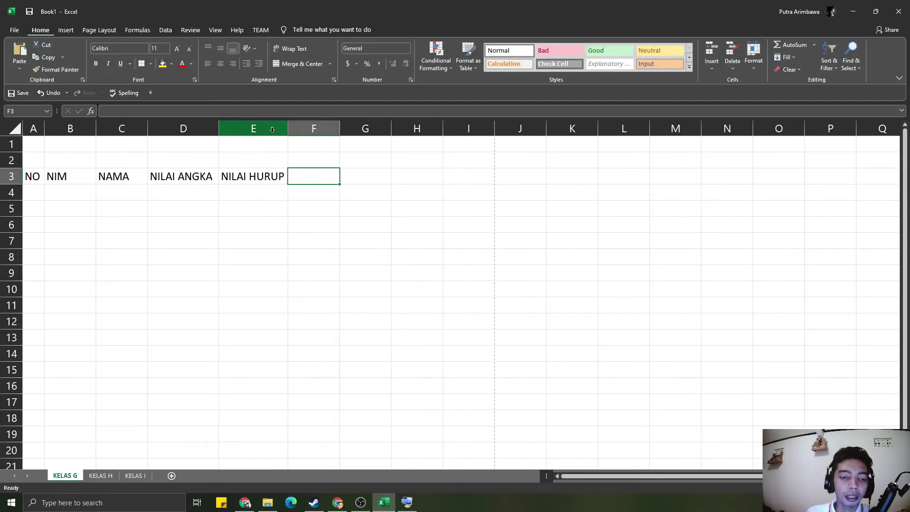
pyautogui.write('SKS')
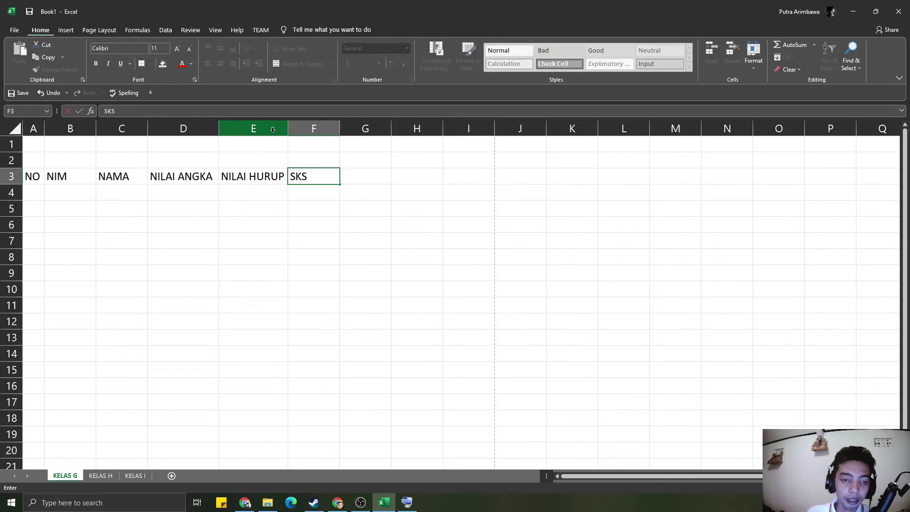
pyautogui.press('Tab')
pyautogui.write('TOTAL')
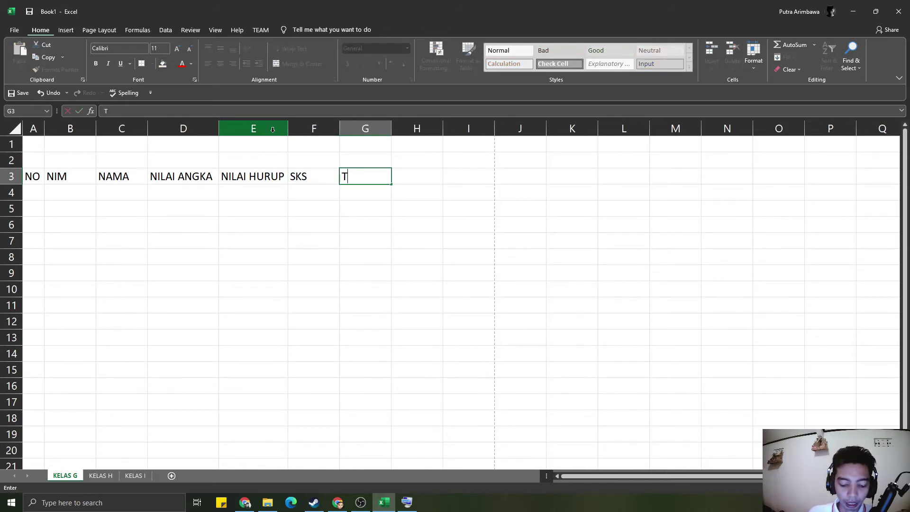
pyautogui.click(230, 307)
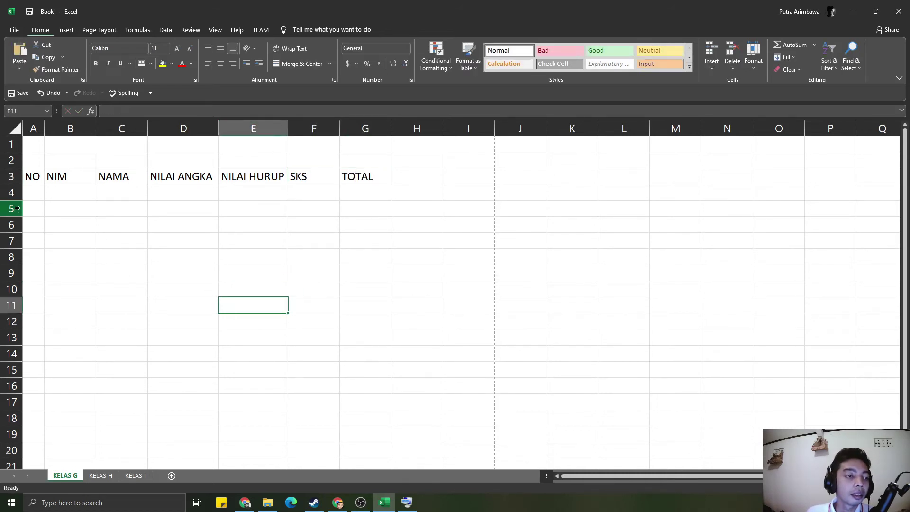
pyautogui.click(33, 193)
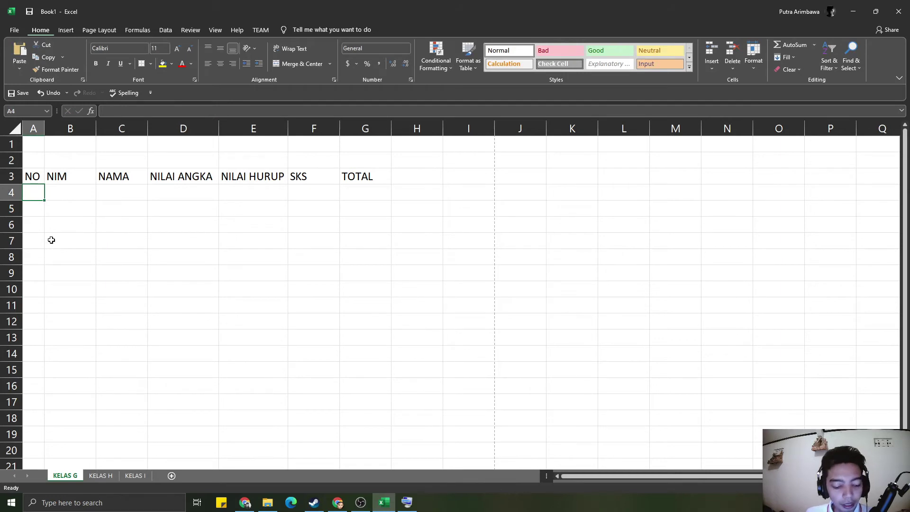
# - Enter 1 in A4 and the student's NIM in B4, widening column B
pyautogui.write('1')
pyautogui.press('Tab')
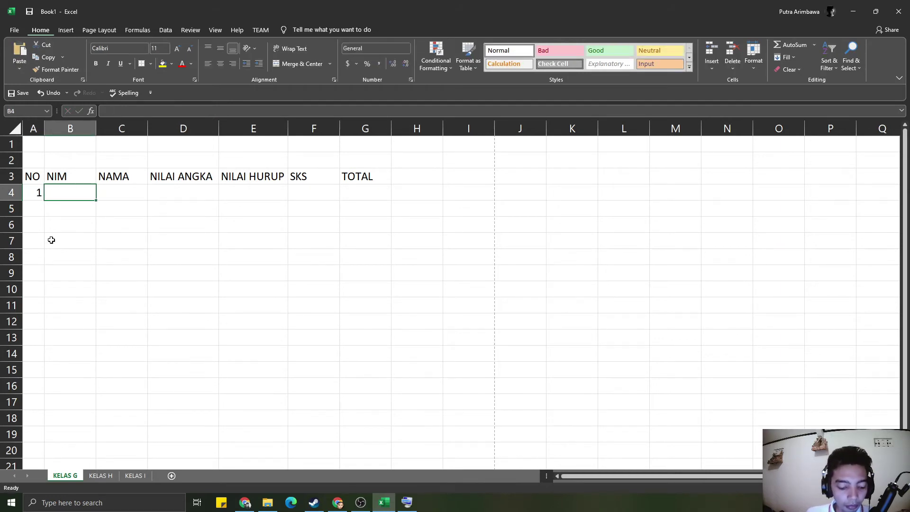
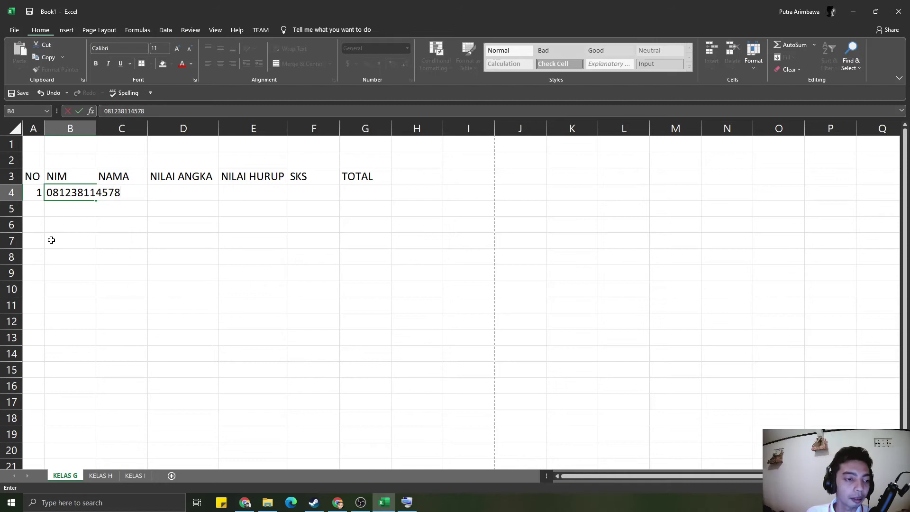
pyautogui.press('Return')
pyautogui.moveTo(120, 127); pyautogui.dragTo(153, 128)
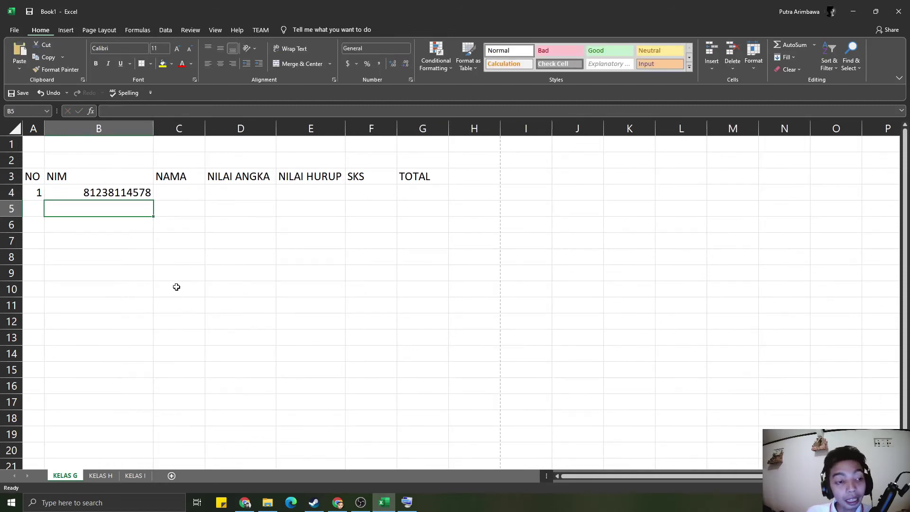
# - Add a leading 0 to the NIM in B4, which Excel drops
pyautogui.click(110, 196)
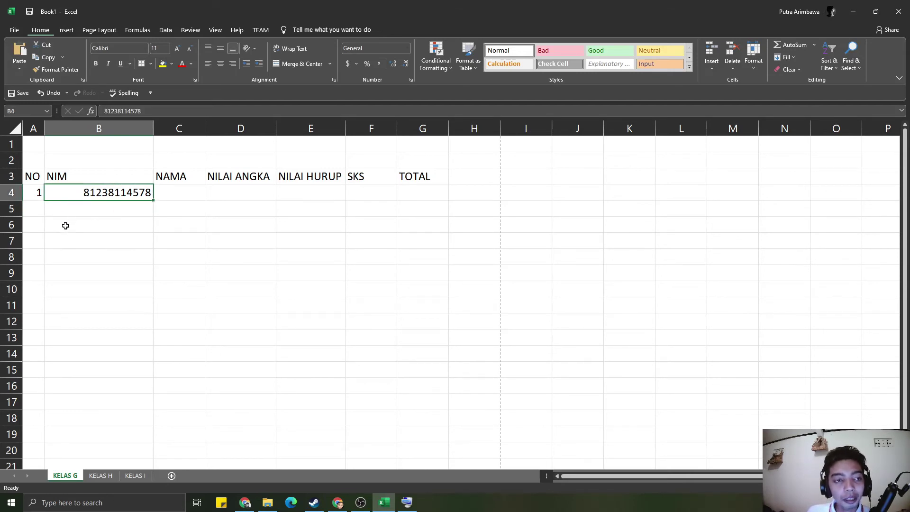
pyautogui.doubleClick(80, 189)
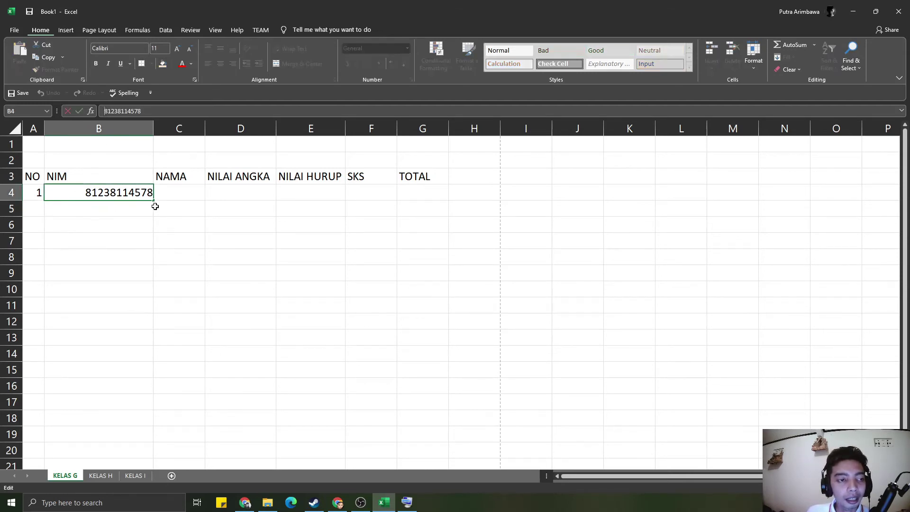
pyautogui.write('0')
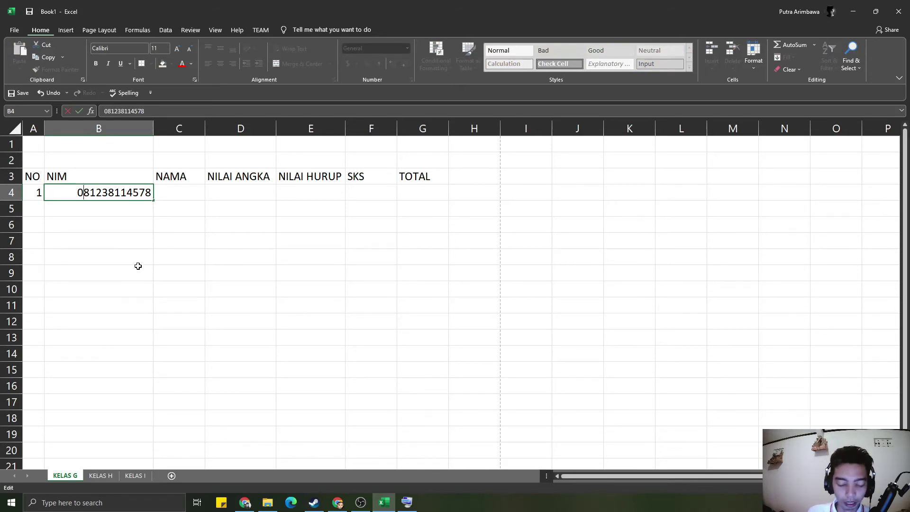
pyautogui.press('Return')
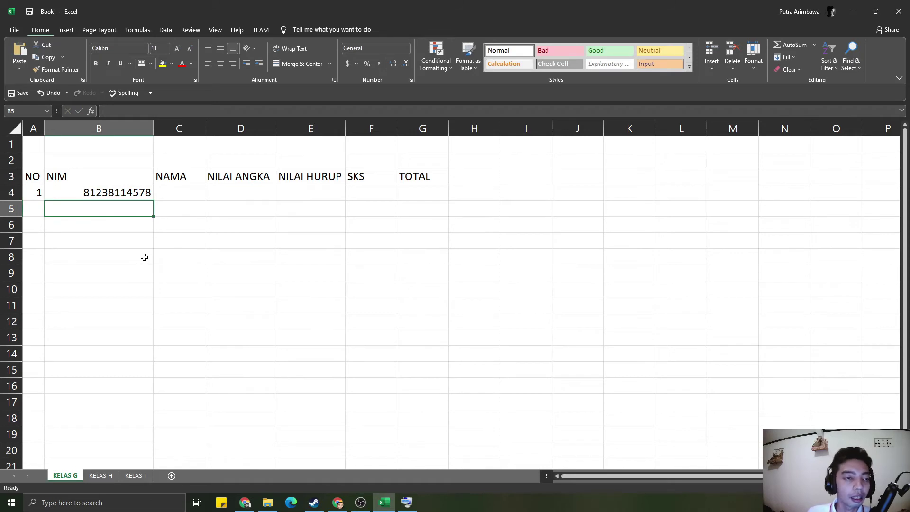
pyautogui.click(104, 193)
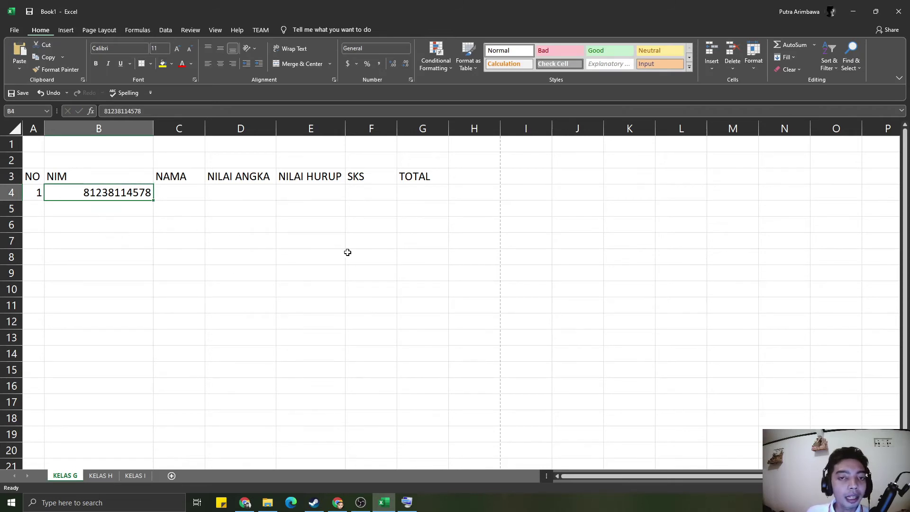
pyautogui.press('Up')
pyautogui.press('Up')
pyautogui.press('Up')
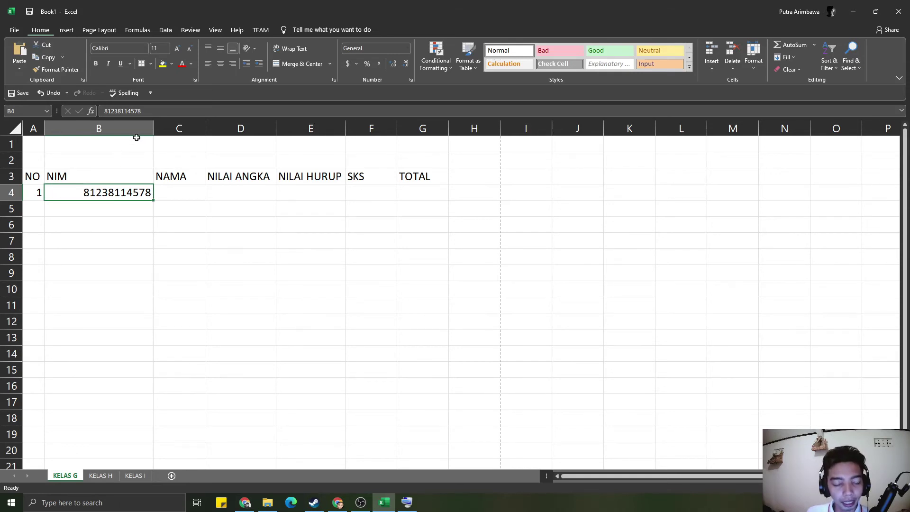
pyautogui.click(471, 294)
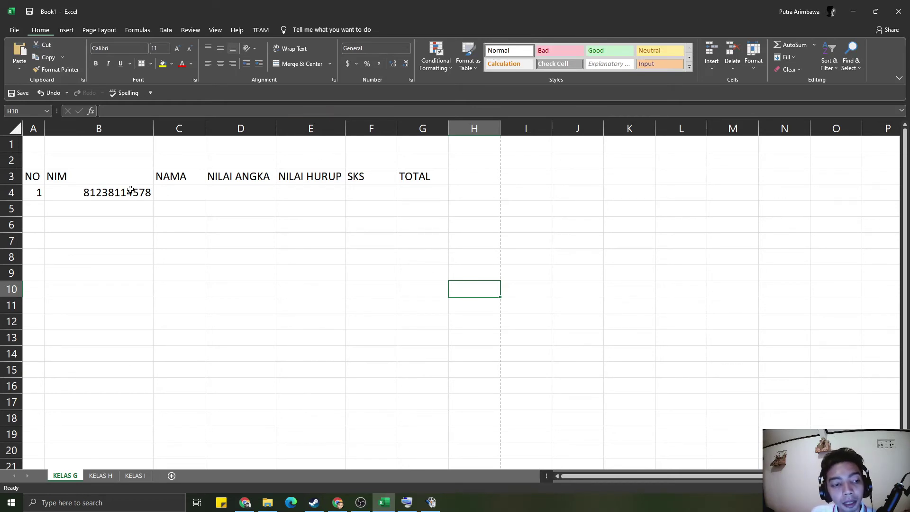
pyautogui.click(85, 190)
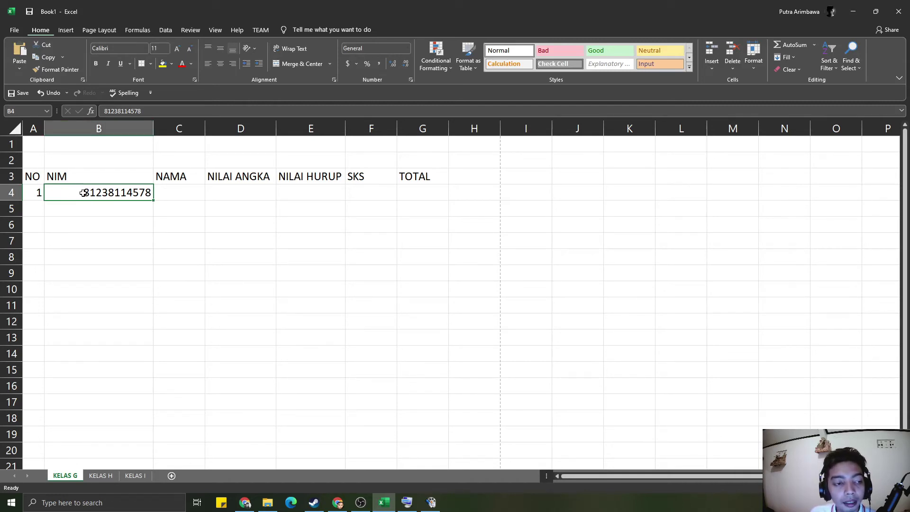
# - Format B4 as Text and re-enter the NIM with a leading '0
pyautogui.click(406, 51)
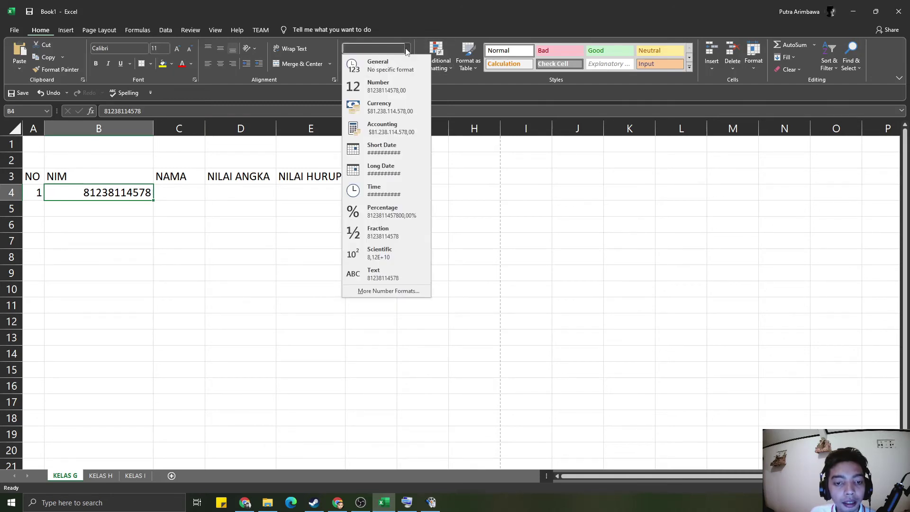
pyautogui.click(388, 273)
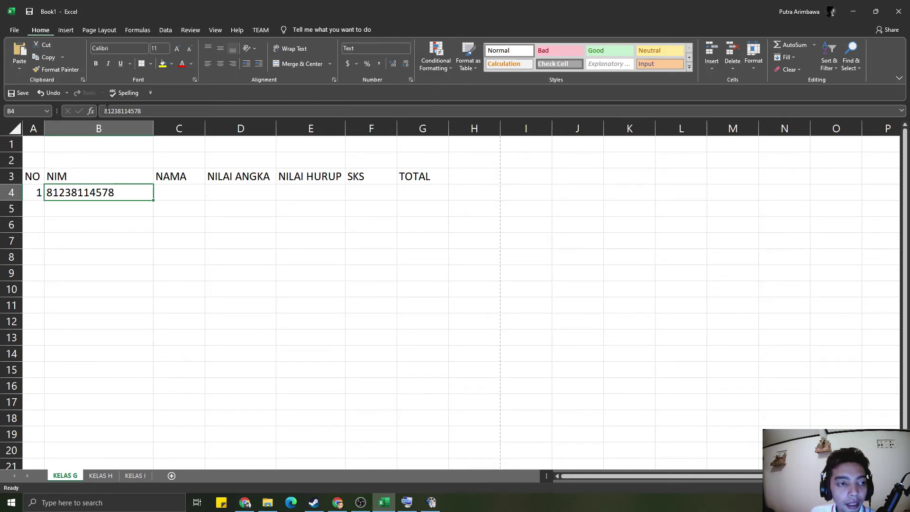
pyautogui.press('F2')
pyautogui.press('Home')
pyautogui.write("'0")
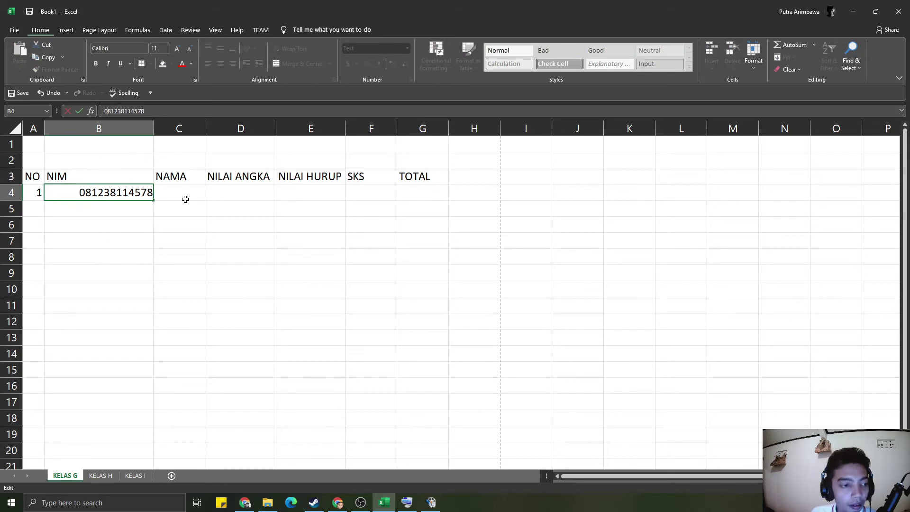
pyautogui.press('Return')
# - Inspect and re-edit the NIM in B4 to confirm its leading zero is kept
pyautogui.click(135, 238)
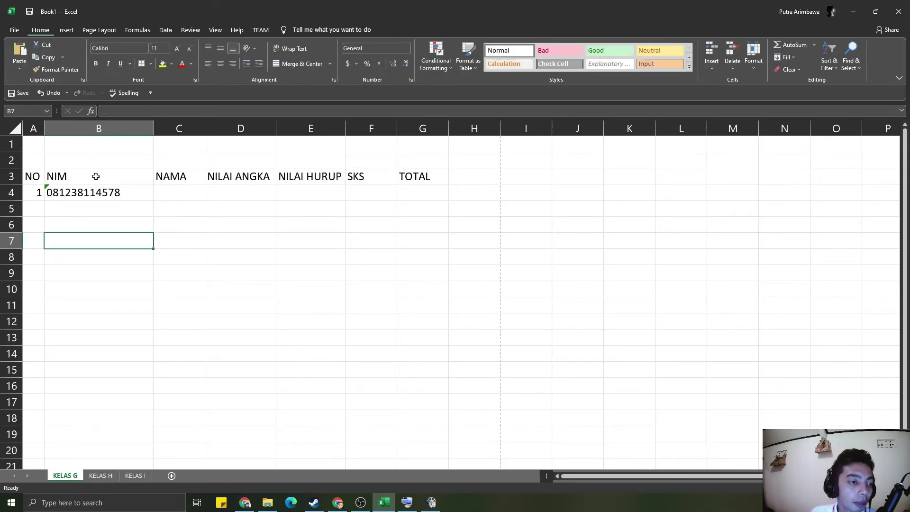
pyautogui.click(66, 209)
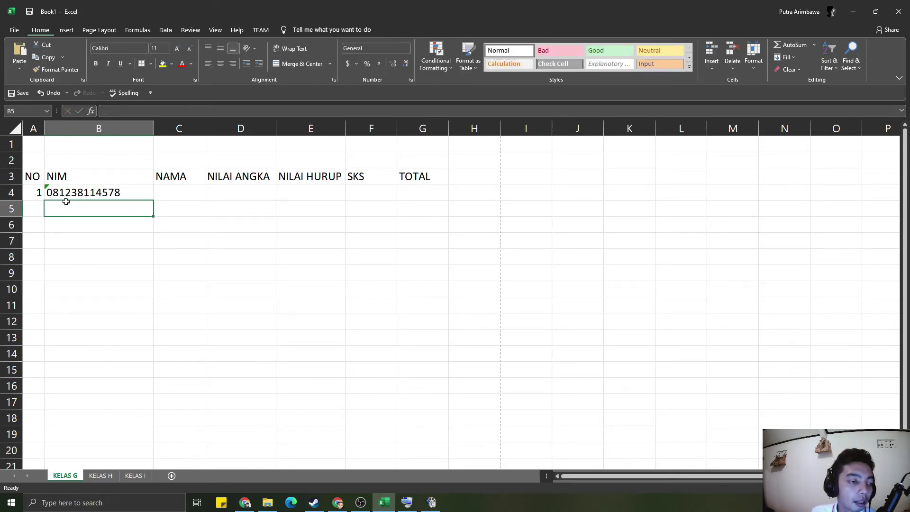
pyautogui.click(65, 194)
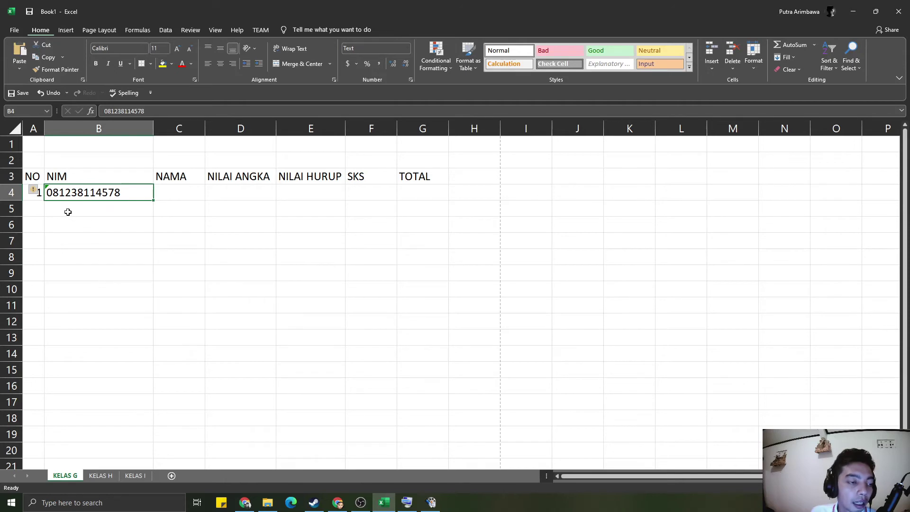
pyautogui.click(87, 230)
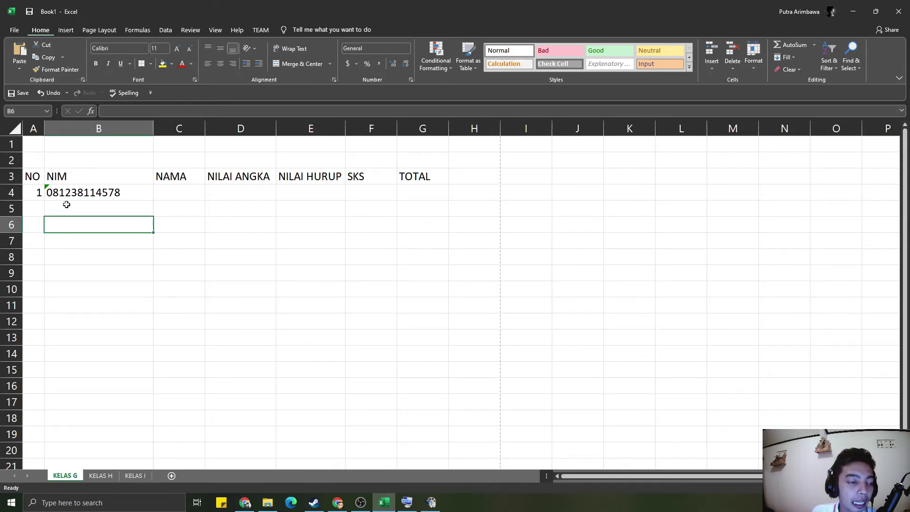
pyautogui.click(68, 193)
pyautogui.click(131, 111)
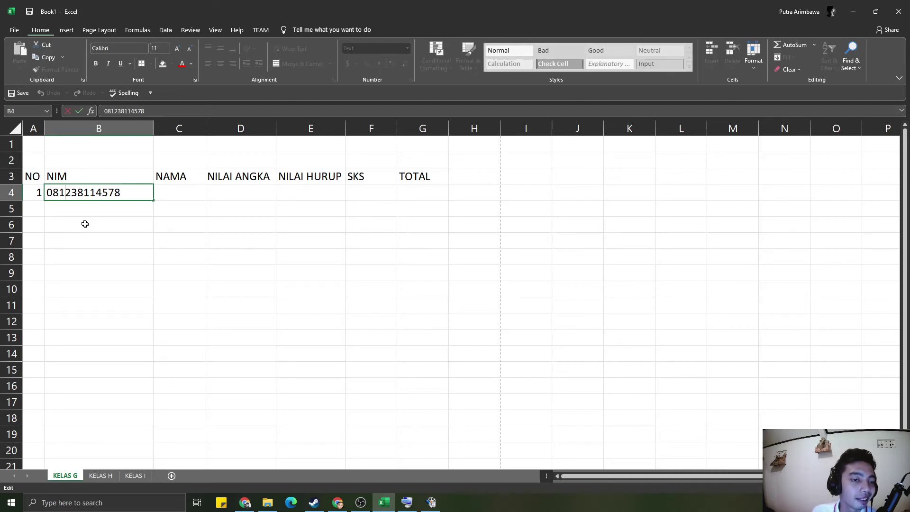
pyautogui.click(85, 223)
pyautogui.click(91, 209)
pyautogui.press('Up')
pyautogui.press('Up')
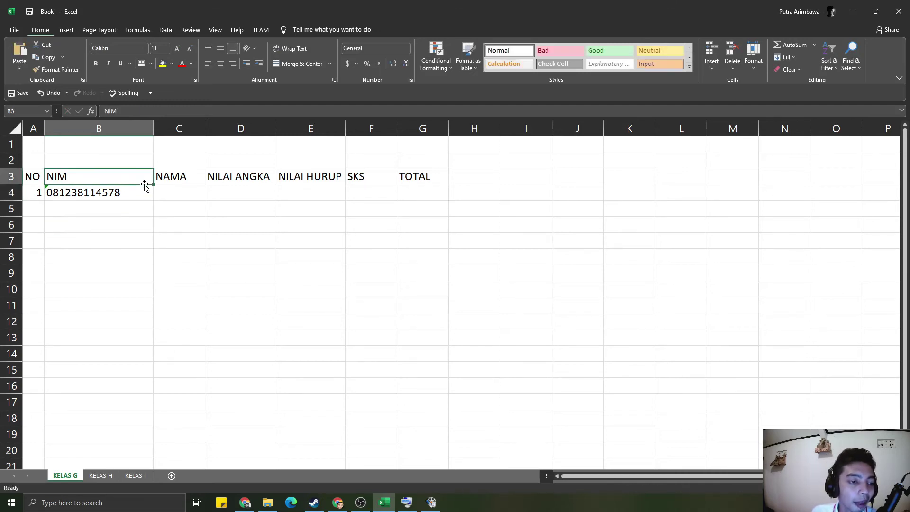
pyautogui.click(145, 191)
pyautogui.click(134, 214)
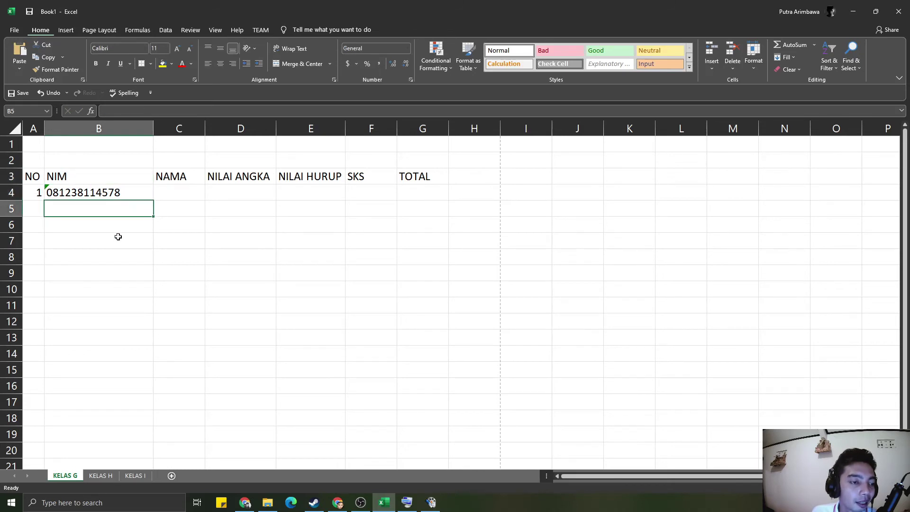
pyautogui.click(108, 193)
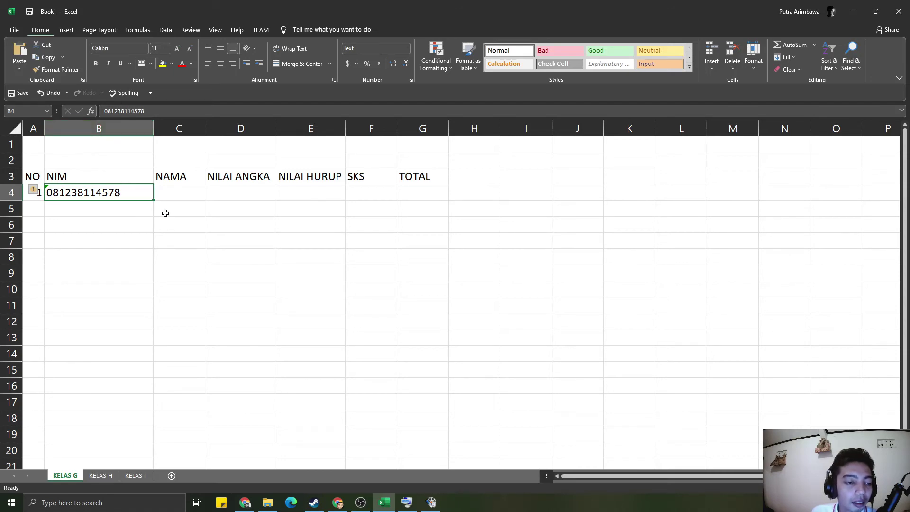
pyautogui.click(168, 195)
pyautogui.click(82, 198)
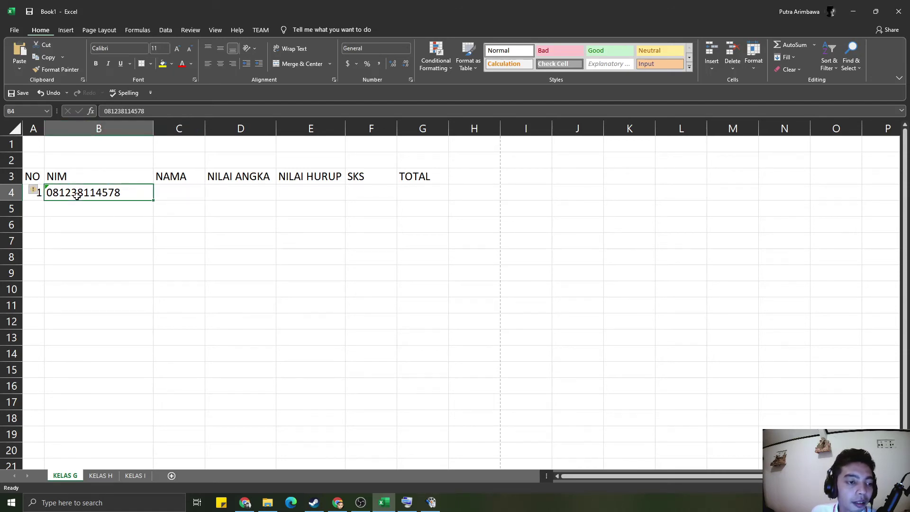
pyautogui.click(90, 211)
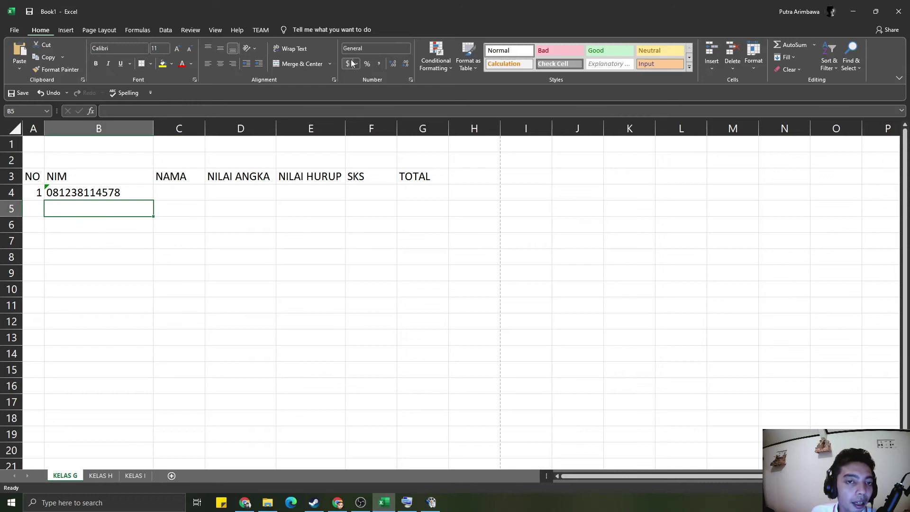
# - Start the next entry with an apostrophe and bring up the On-Screen Keyboard
pyautogui.click(407, 50)
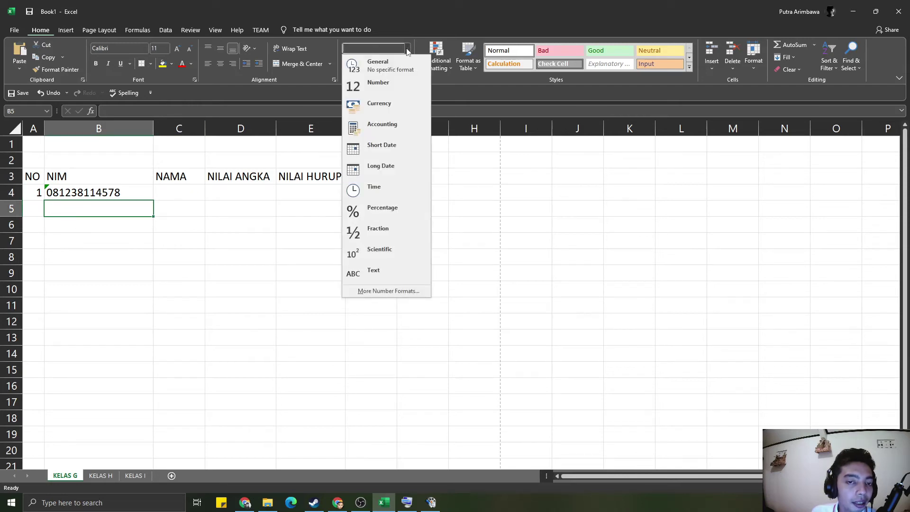
pyautogui.click(171, 212)
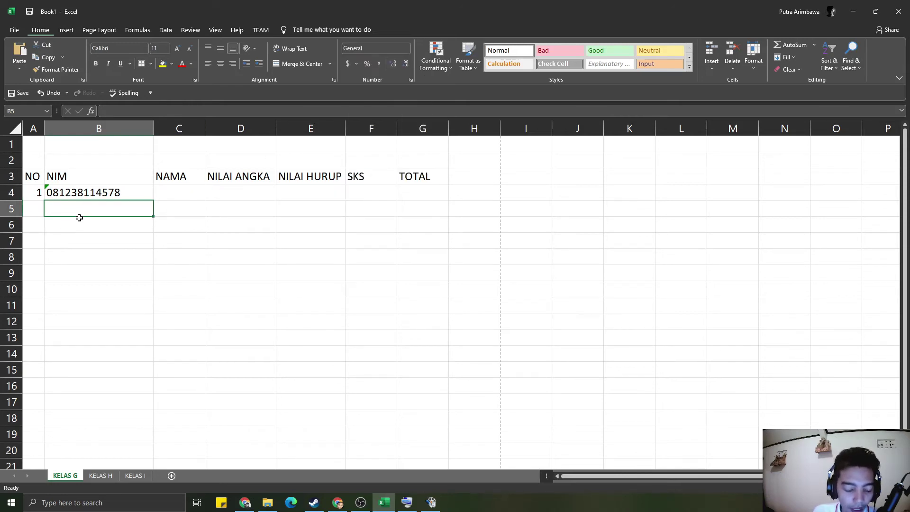
pyautogui.write("'")
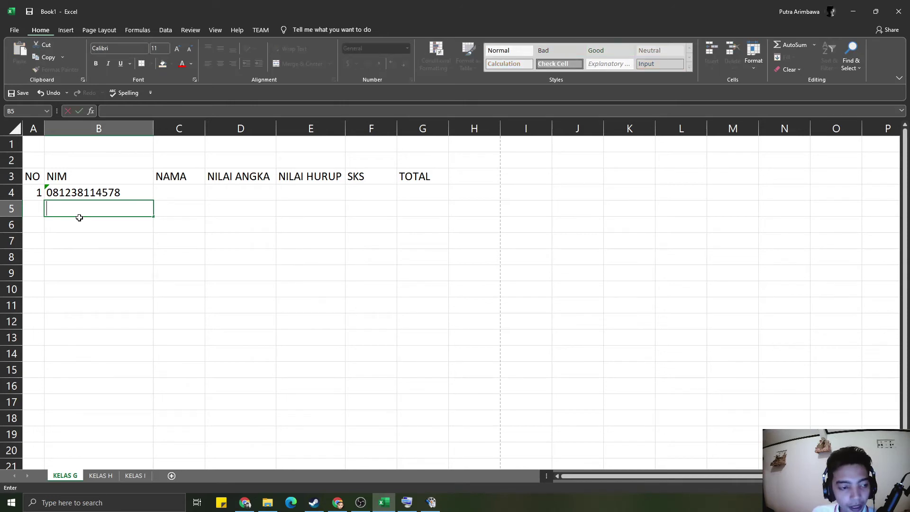
pyautogui.click(407, 503)
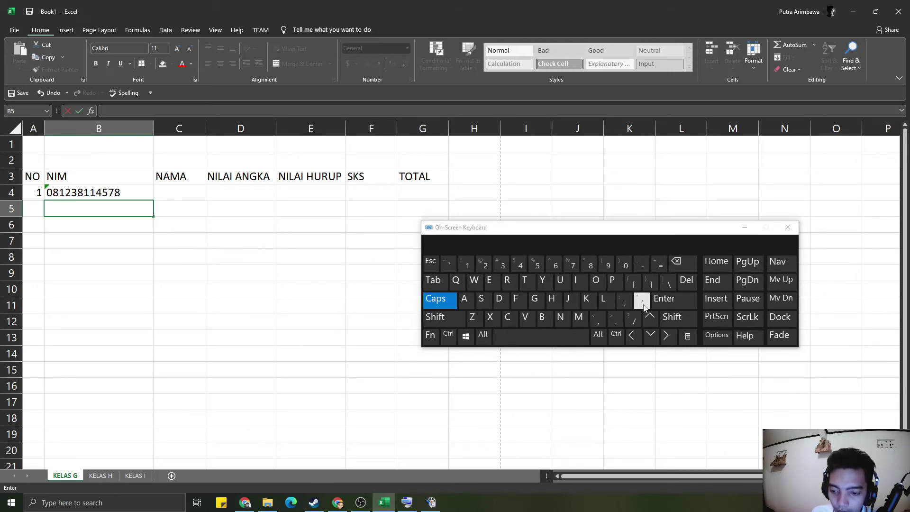
# - Enter '0001 as text in B5 and compare it with the other column B cells
pyautogui.click(643, 303)
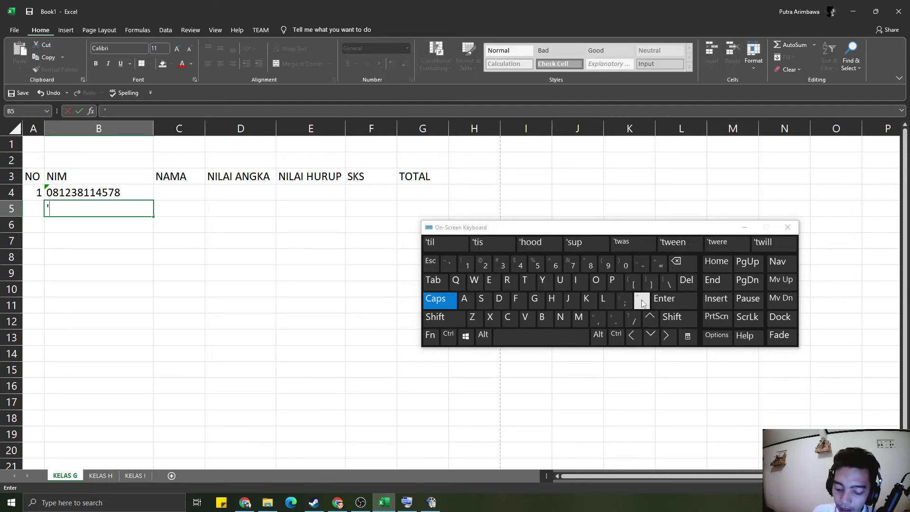
pyautogui.write('000')
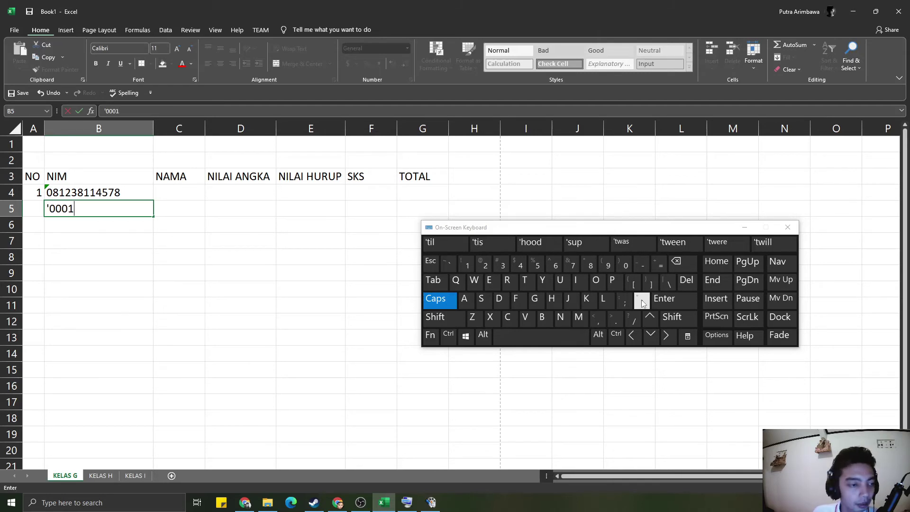
pyautogui.write('1')
pyautogui.press('Return')
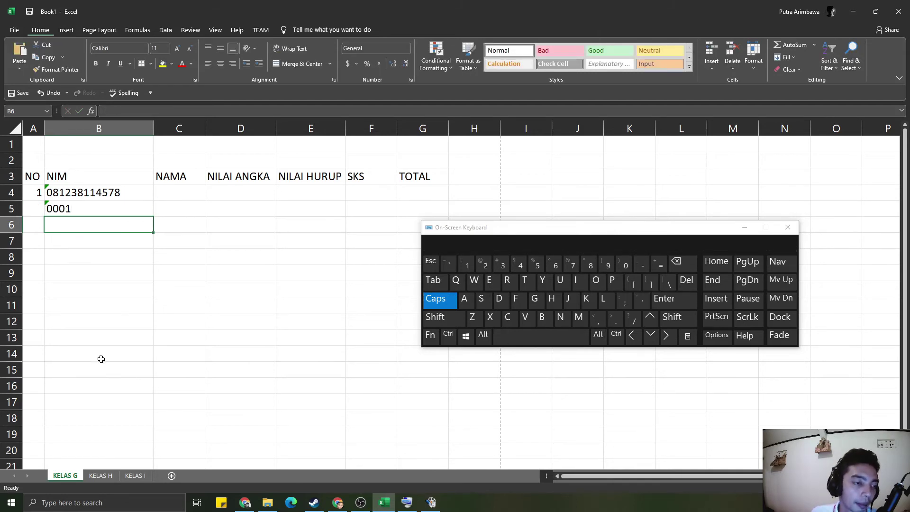
pyautogui.click(91, 304)
pyautogui.click(113, 220)
pyautogui.click(101, 207)
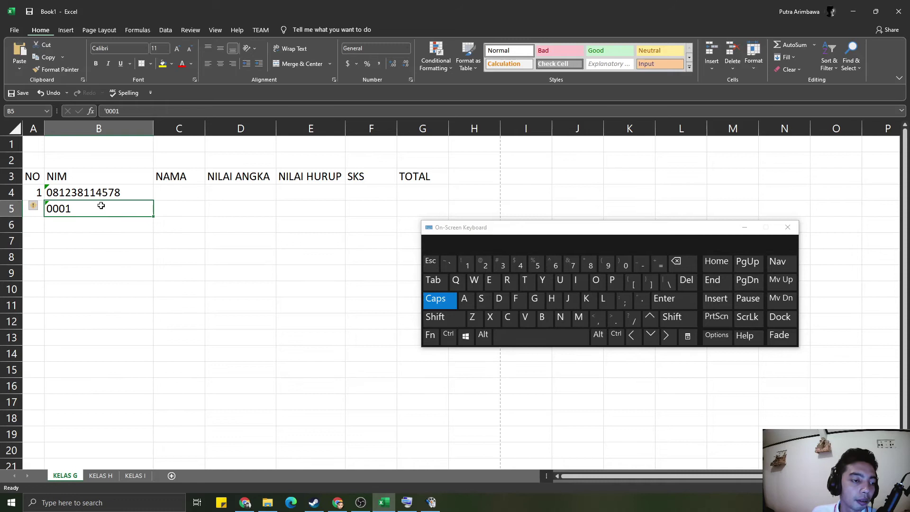
pyautogui.click(102, 244)
pyautogui.click(85, 192)
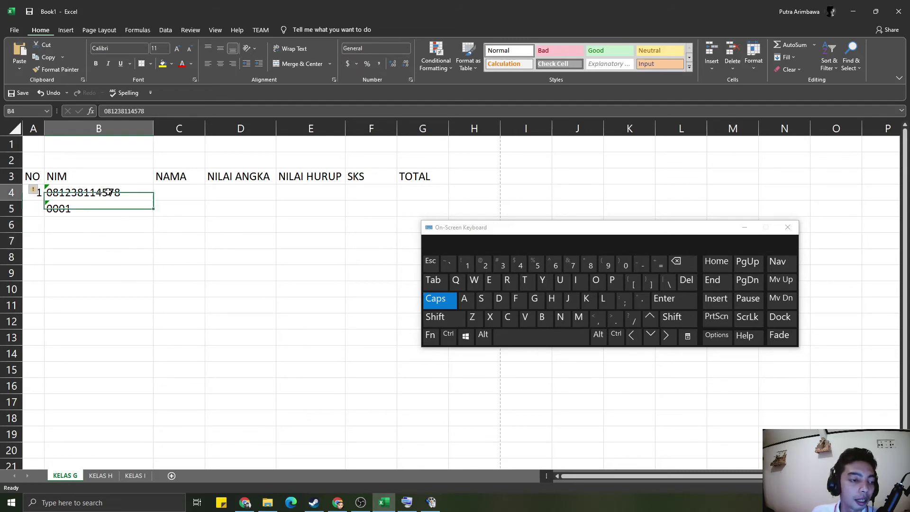
pyautogui.click(79, 207)
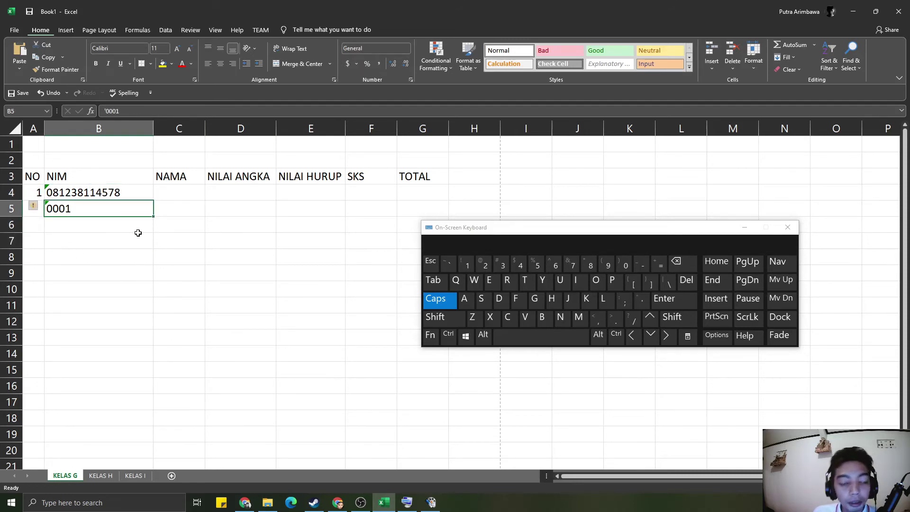
pyautogui.click(100, 234)
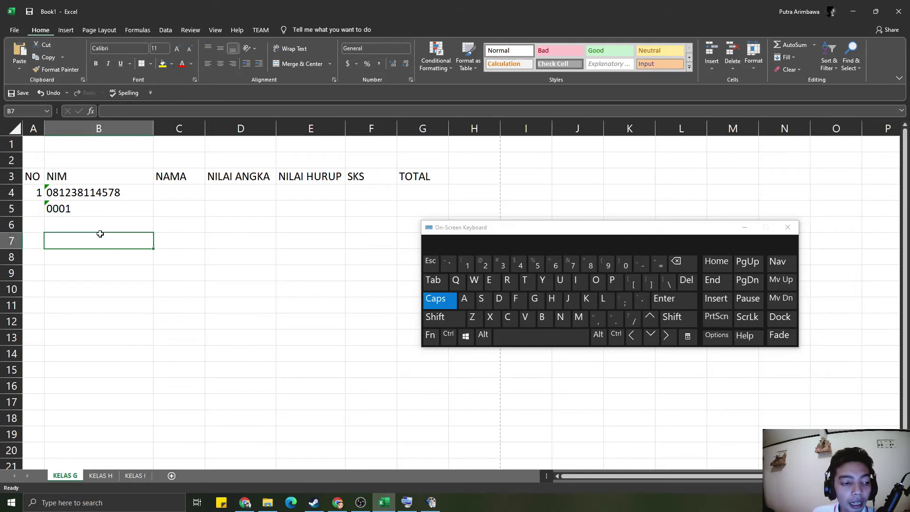
# - Enter a plain number in B6, then select B4 through B6
pyautogui.click(88, 229)
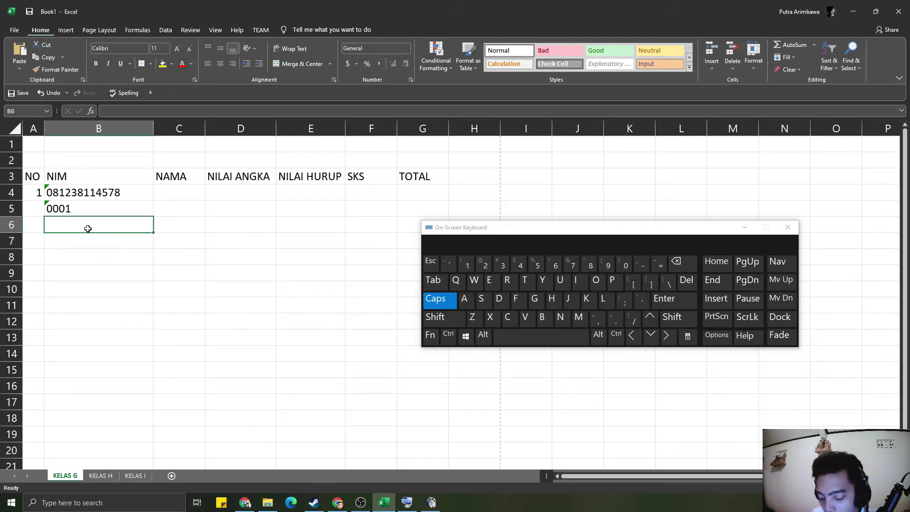
pyautogui.write('1')
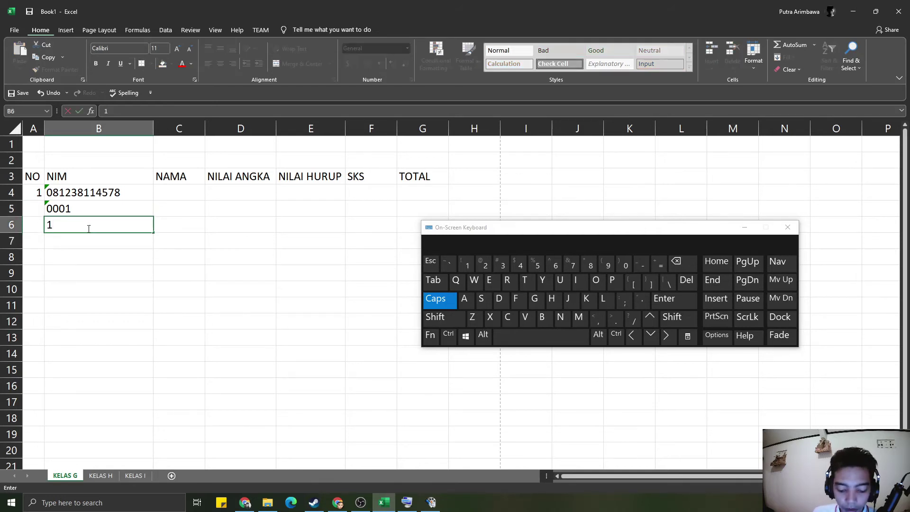
pyautogui.write('000')
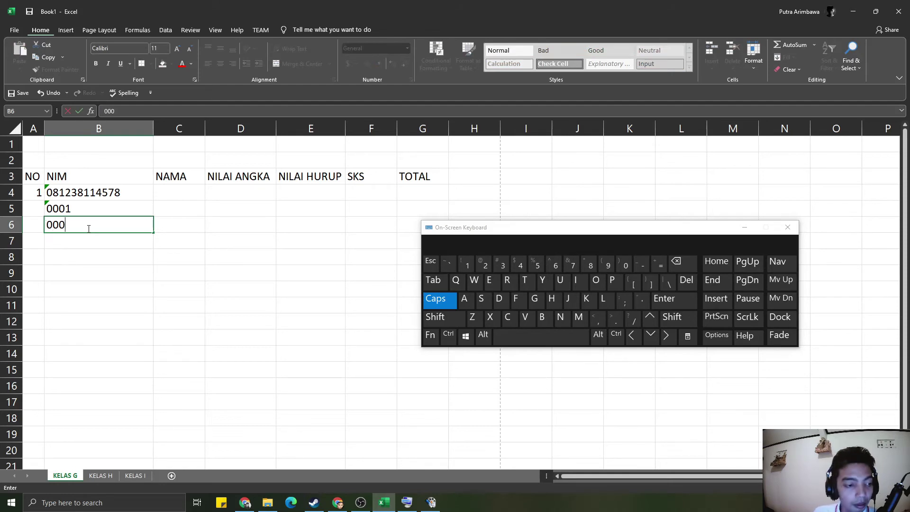
pyautogui.press('Return')
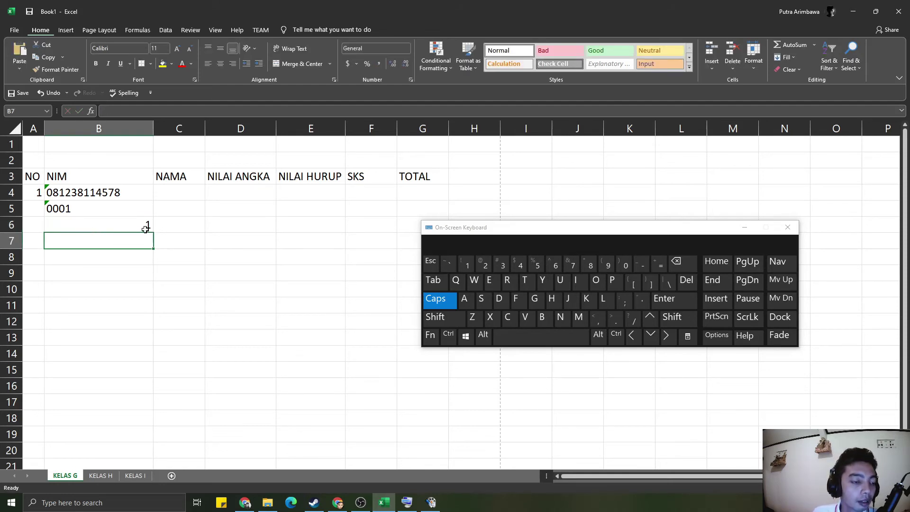
pyautogui.click(144, 228)
pyautogui.moveTo(130, 192); pyautogui.dragTo(126, 228)
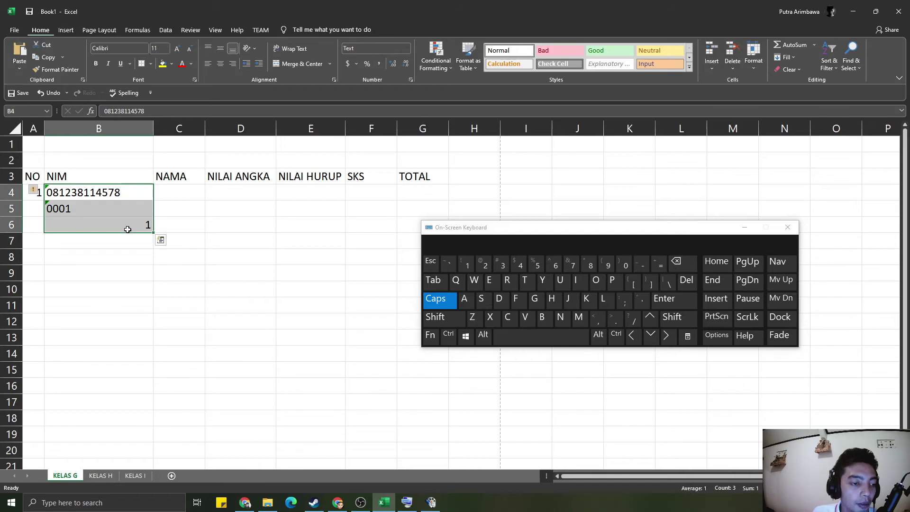
# - Apply the Currency format to B4:B6, then switch it to Percentage
pyautogui.click(407, 48)
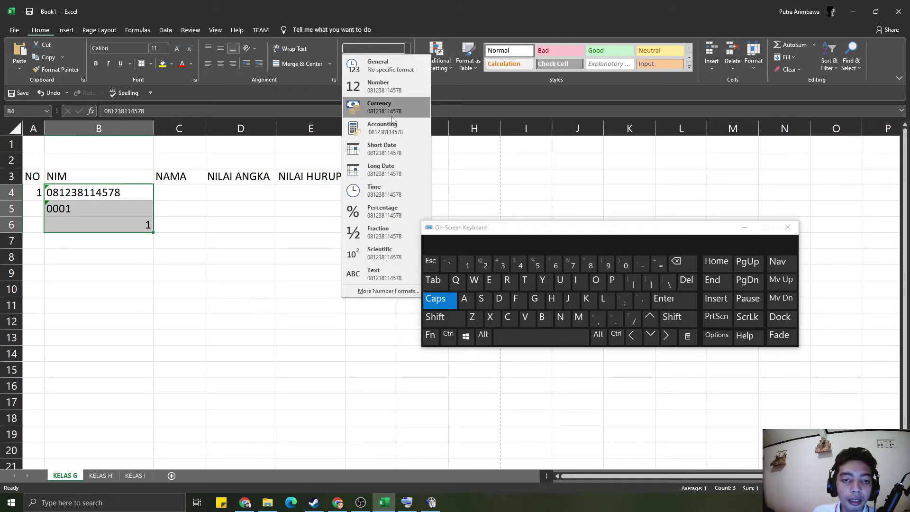
pyautogui.click(390, 115)
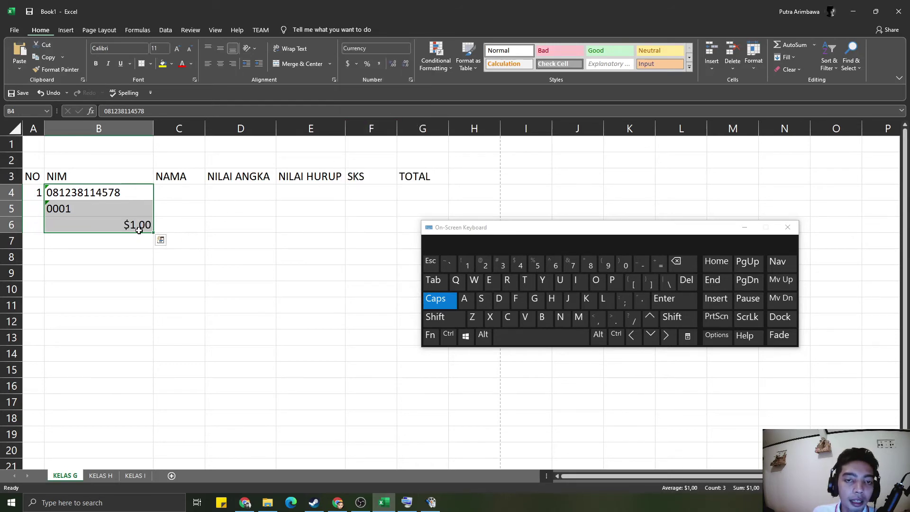
pyautogui.click(357, 62)
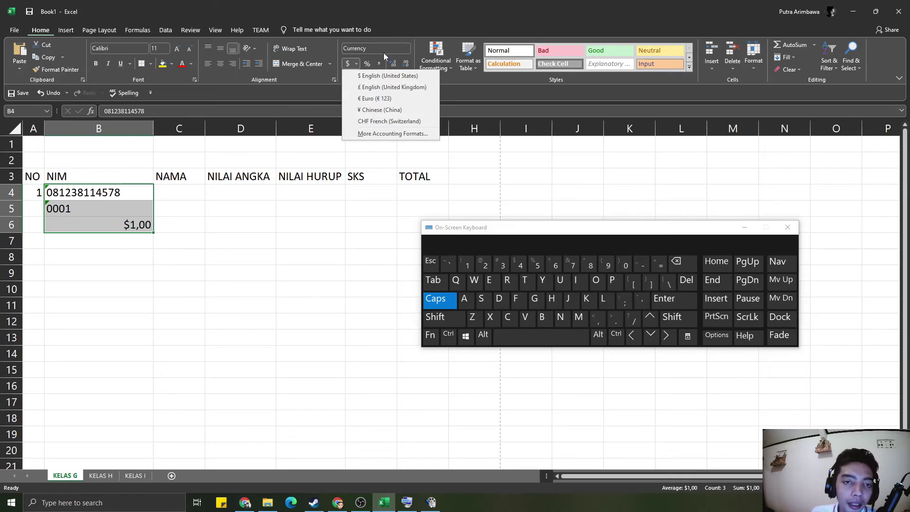
pyautogui.click(410, 48)
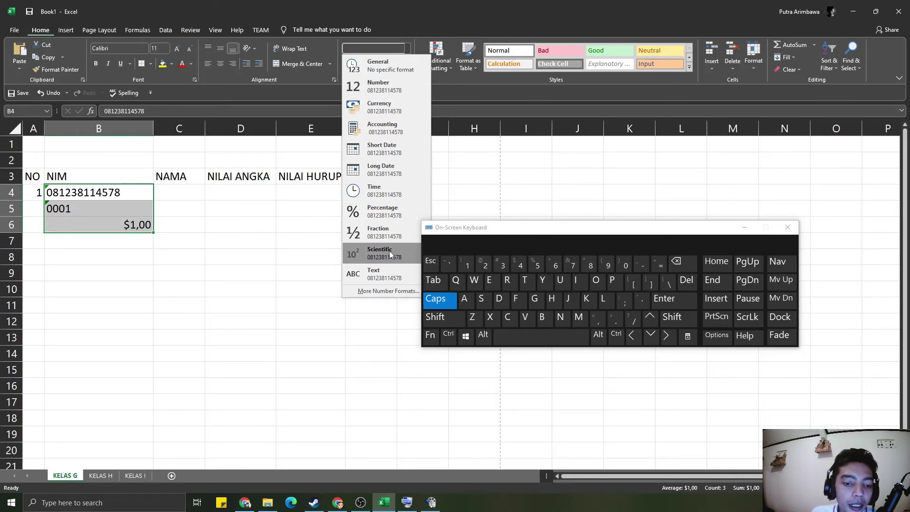
pyautogui.click(398, 214)
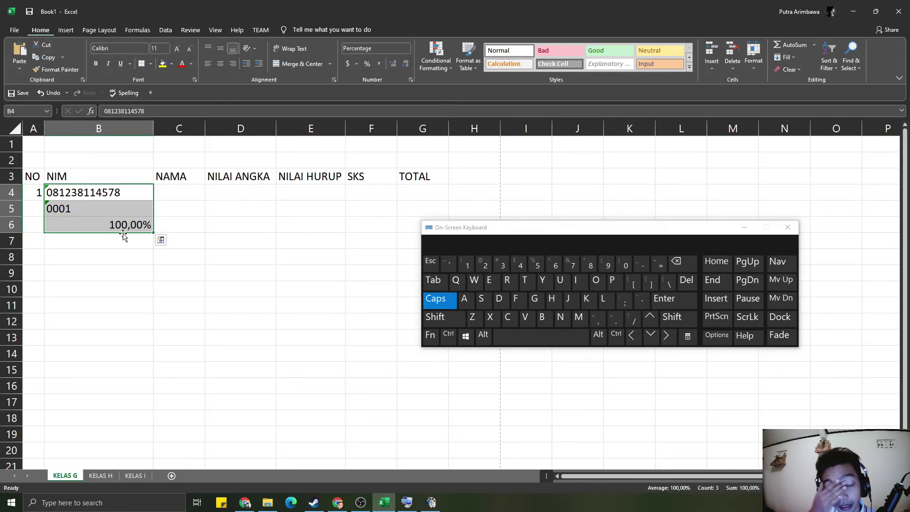
# - Enter 0,5 in B4 and B6 so B6 shows 50%, removing two decimal places
pyautogui.write('0,5')
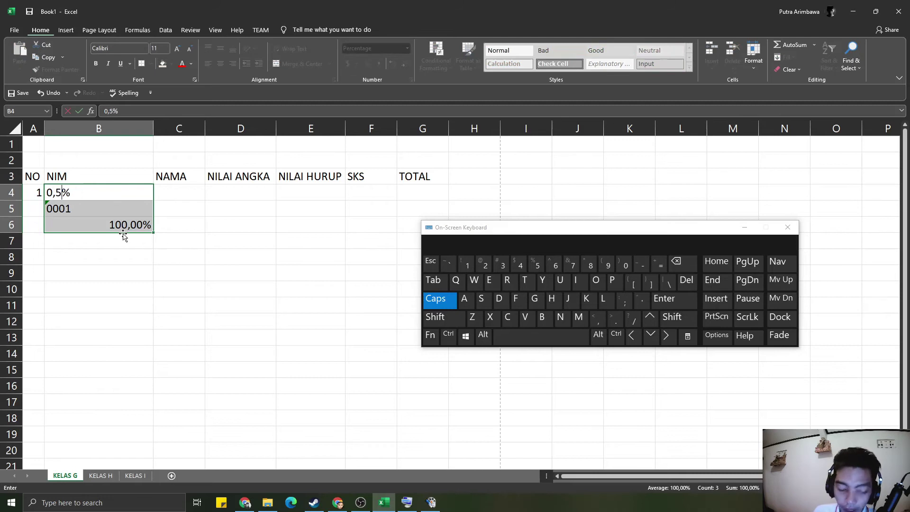
pyautogui.click(125, 228)
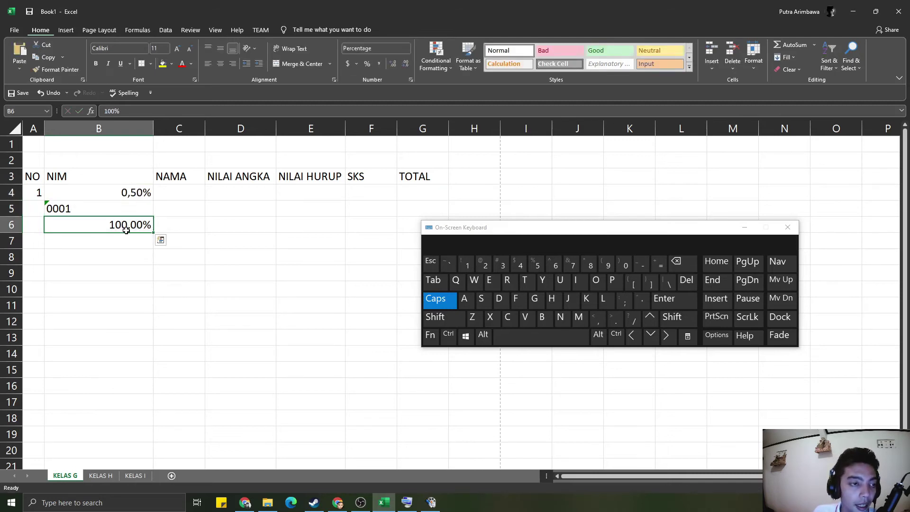
pyautogui.click(125, 109)
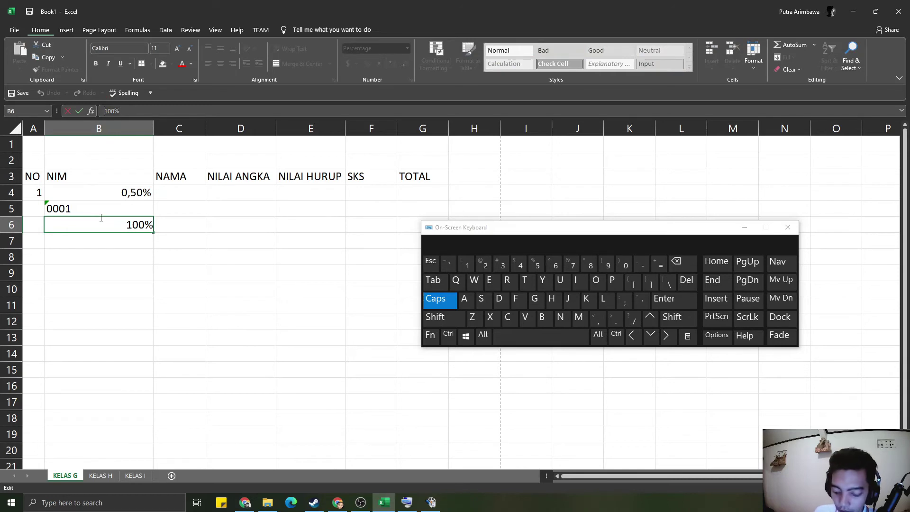
pyautogui.press('BackSpace')
pyautogui.press('BackSpace')
pyautogui.press('BackSpace')
pyautogui.press('BackSpace')
pyautogui.write('0,5')
pyautogui.press('Return')
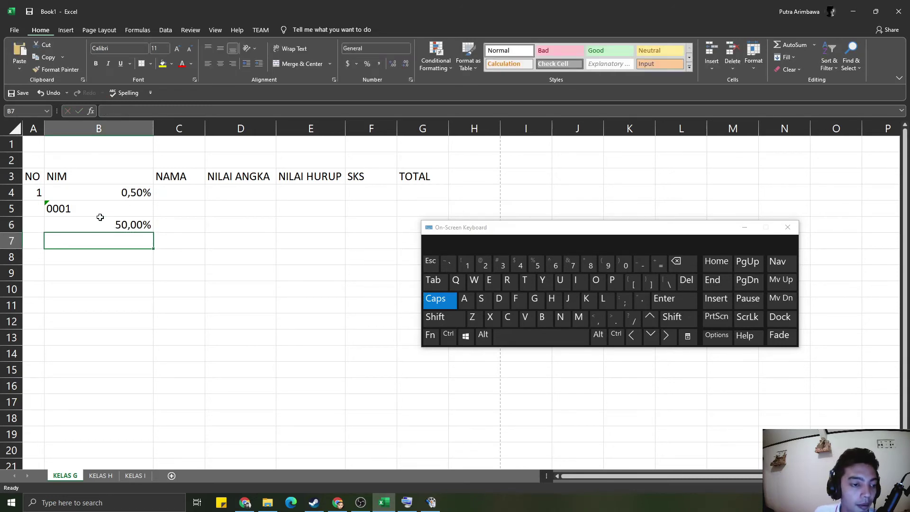
pyautogui.click(134, 222)
pyautogui.click(404, 66)
pyautogui.click(404, 67)
pyautogui.click(290, 208)
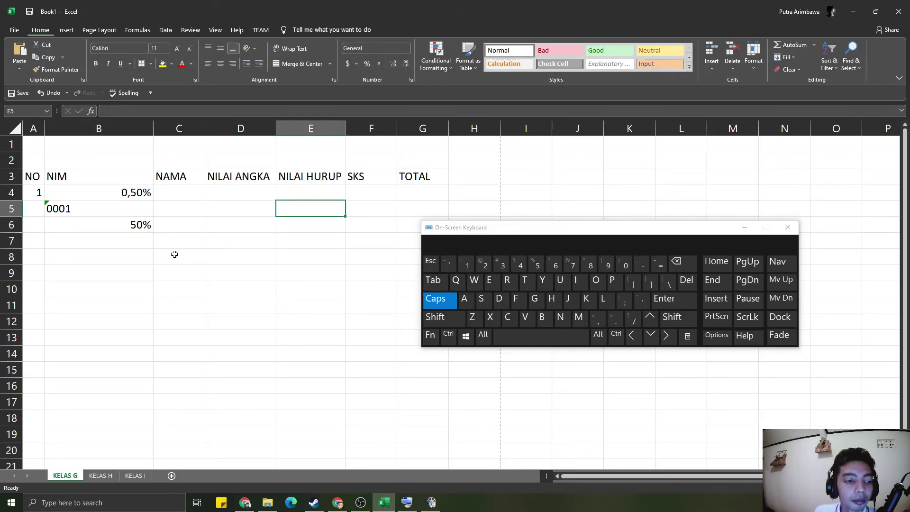
# - Inspect and edit the value in B4, then undo the last change
pyautogui.click(116, 193)
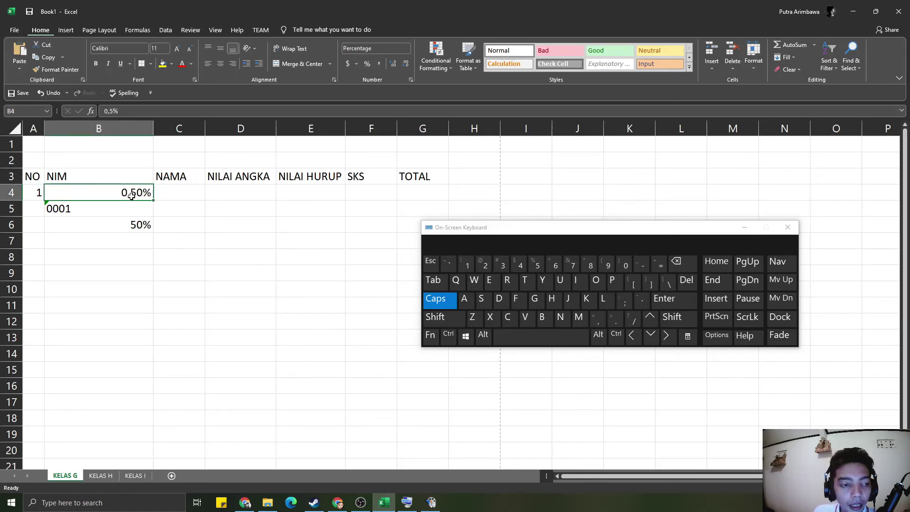
pyautogui.press('Down')
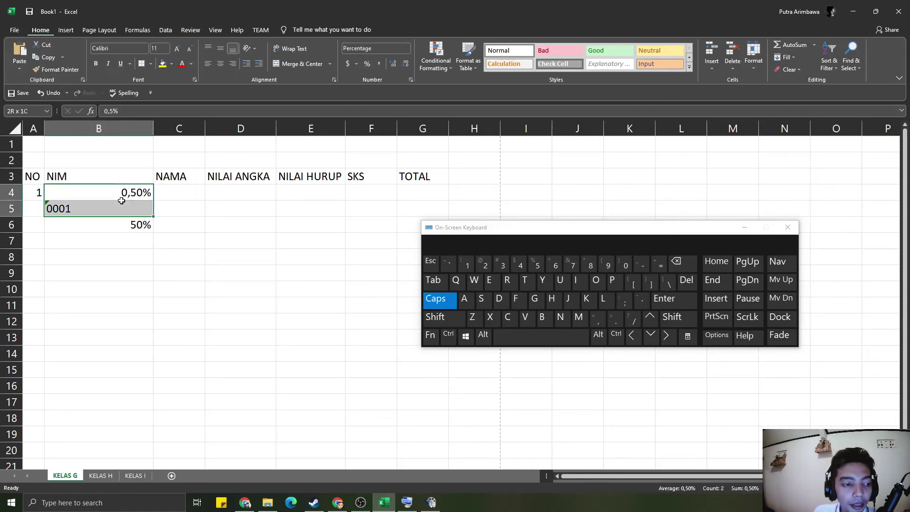
pyautogui.click(122, 193)
pyautogui.click(134, 112)
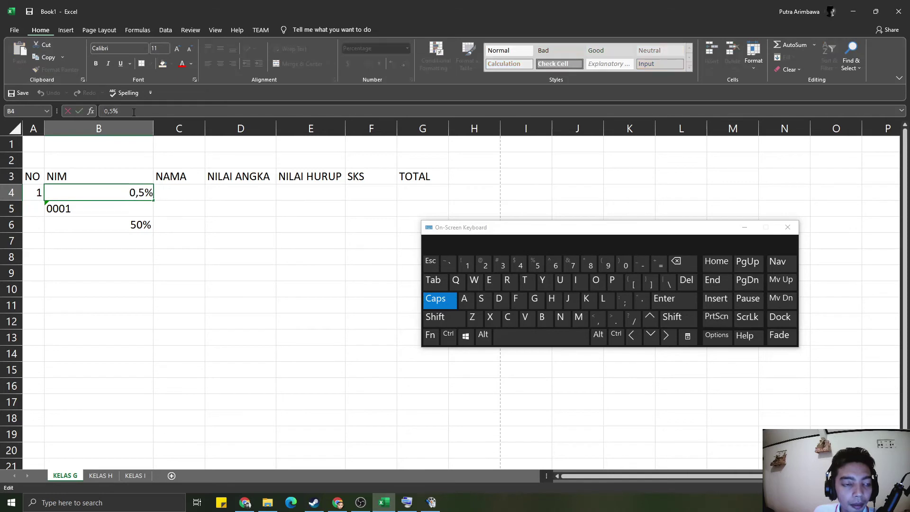
pyautogui.click(136, 207)
pyautogui.click(137, 193)
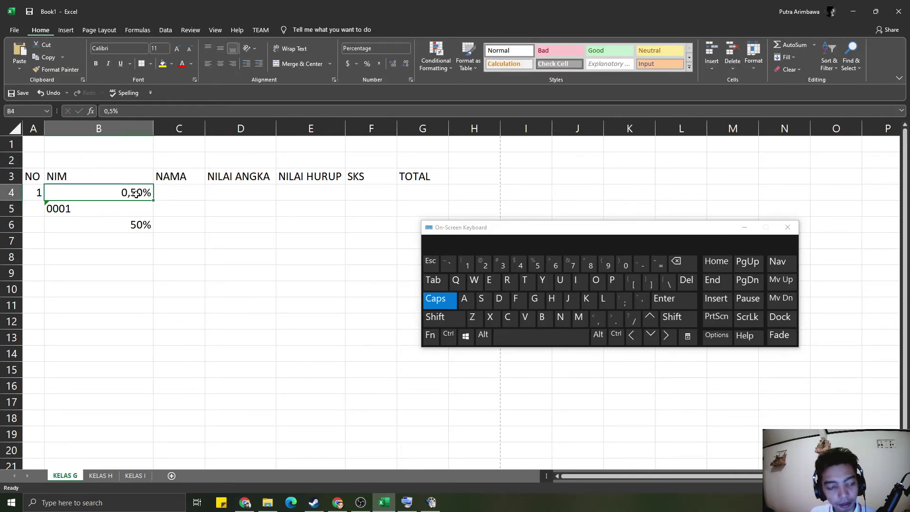
pyautogui.hotkey('ctrl', 'z')
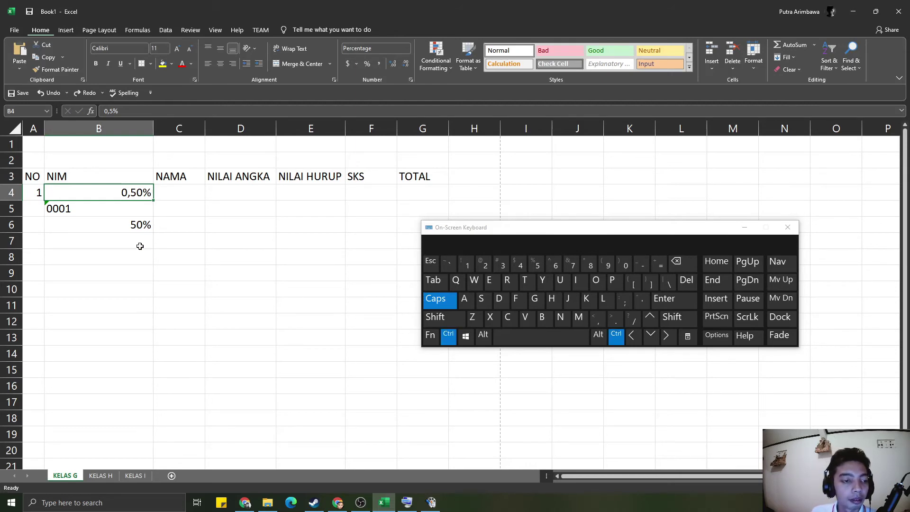
# - Delete the test values from B4 through B6
pyautogui.click(202, 266)
pyautogui.click(98, 188)
pyautogui.press('Delete')
pyautogui.click(96, 213)
pyautogui.click(98, 223)
pyautogui.press('Delete')
# - Delete the leftover 0001 entry from cell B5
pyautogui.click(103, 211)
pyautogui.press('Delete')
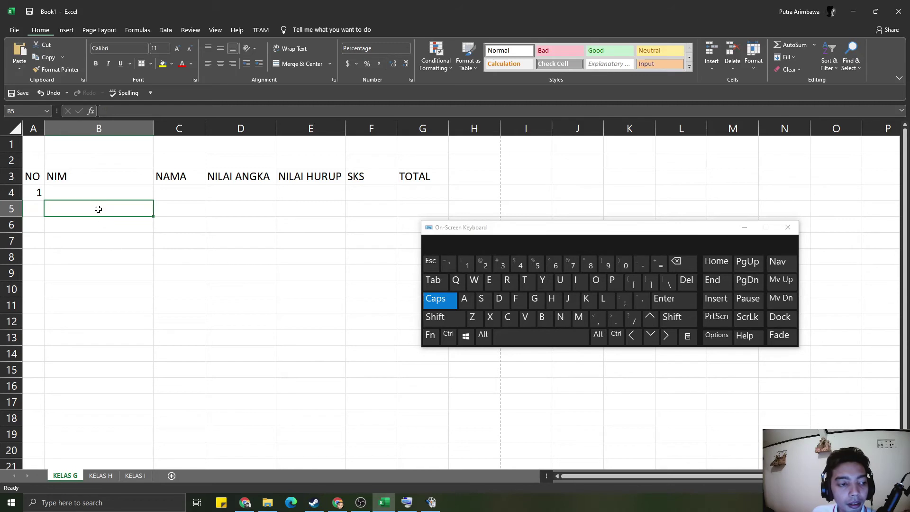
pyautogui.click(89, 188)
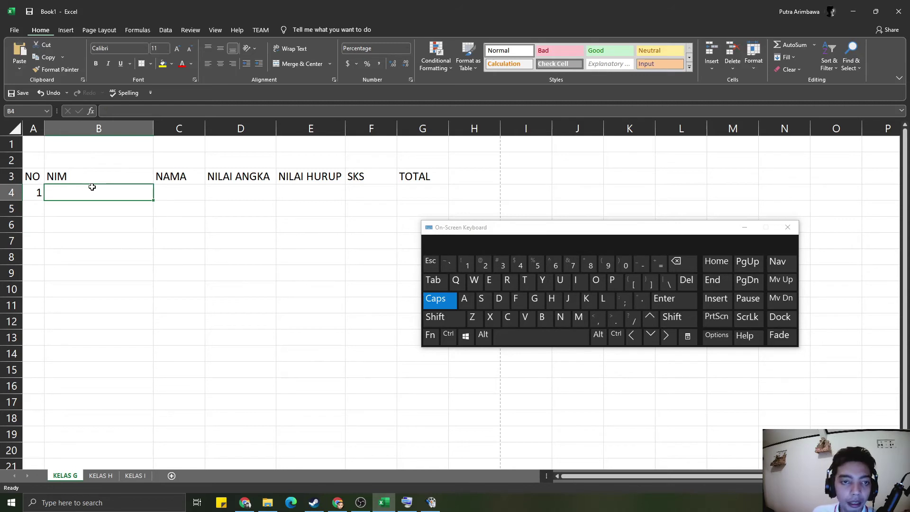
# - Set the whole of column B back to the General number format
pyautogui.click(118, 129)
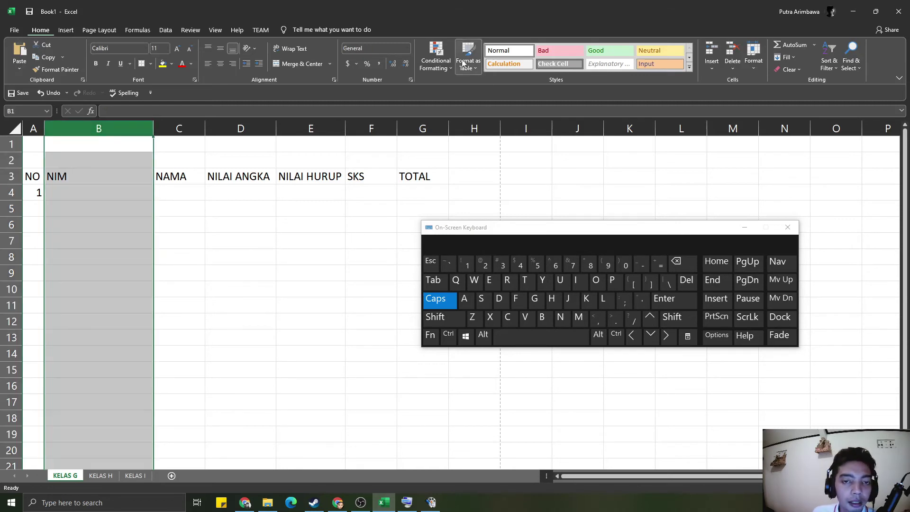
pyautogui.click(407, 49)
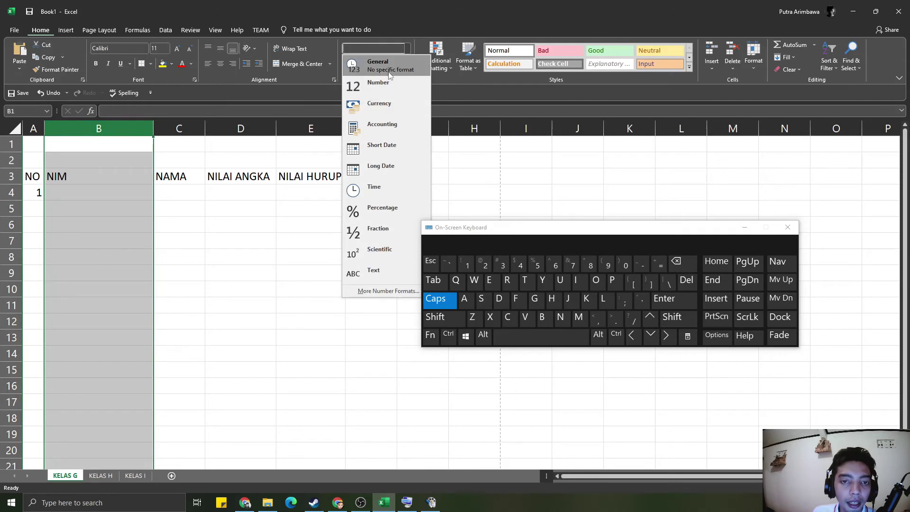
pyautogui.click(144, 251)
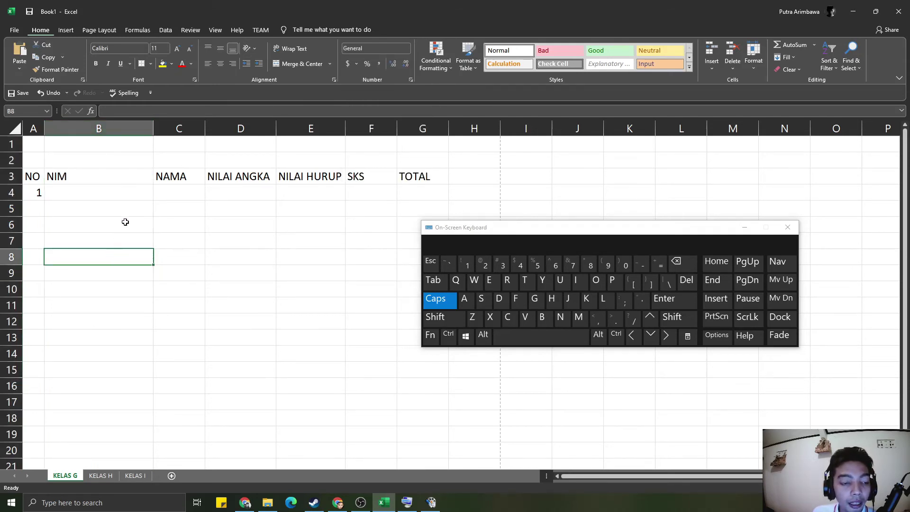
pyautogui.click(111, 192)
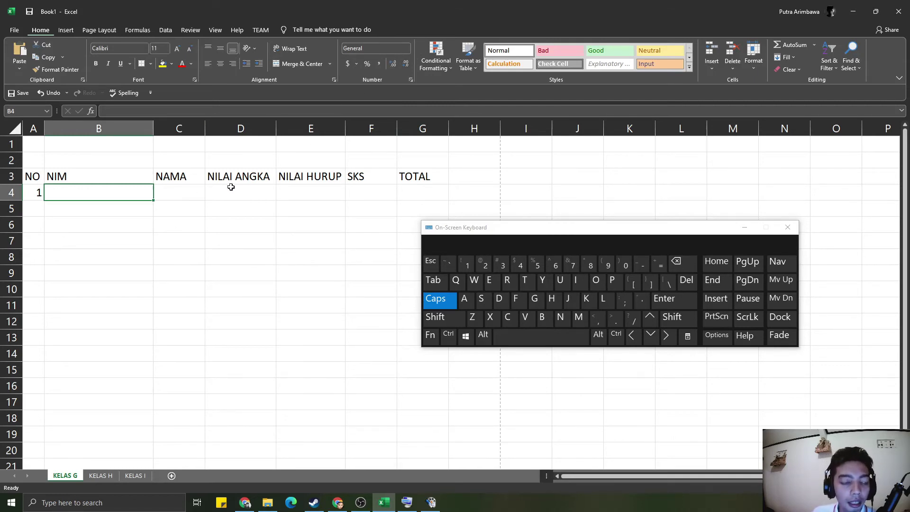
# - Center the header headings NO through TOTAL in row 3
pyautogui.click(99, 179)
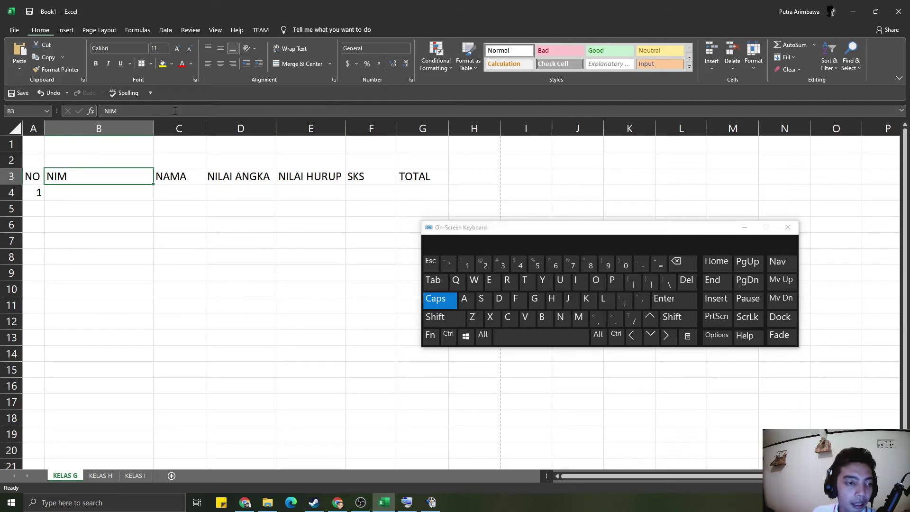
pyautogui.click(221, 64)
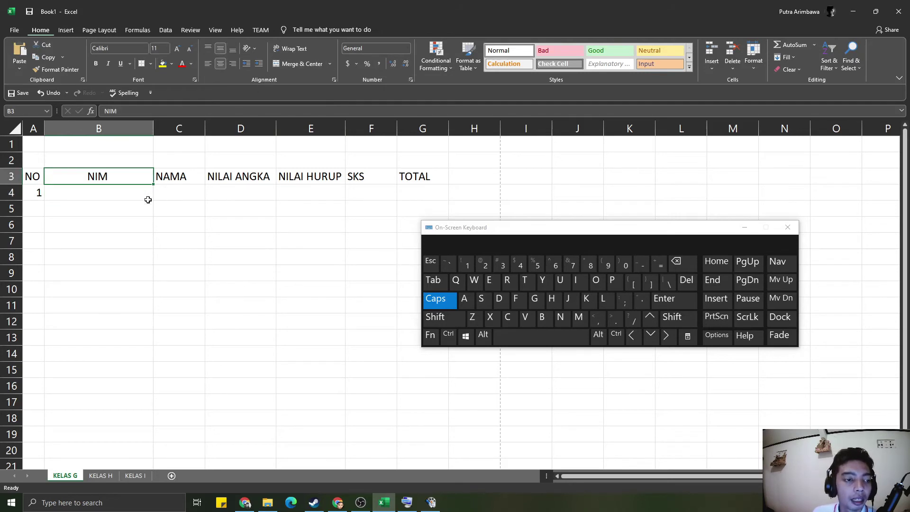
pyautogui.moveTo(28, 176); pyautogui.dragTo(438, 176)
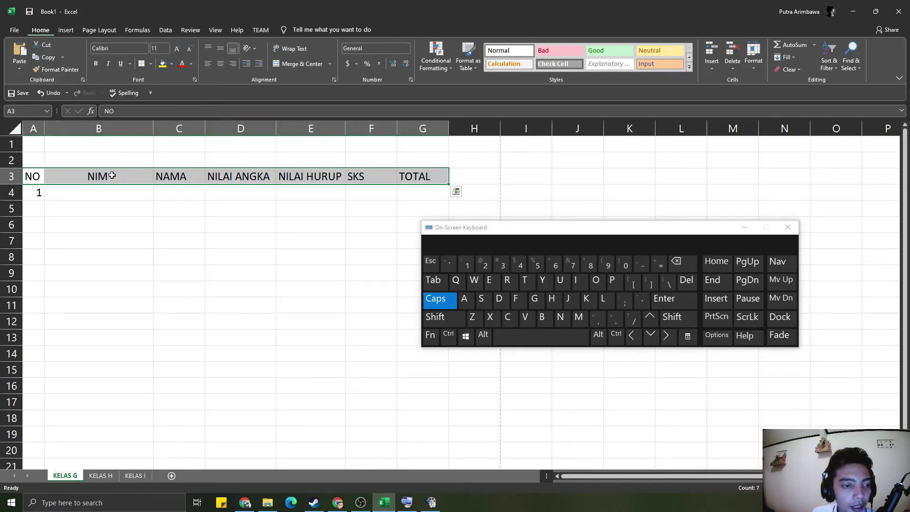
pyautogui.click(220, 64)
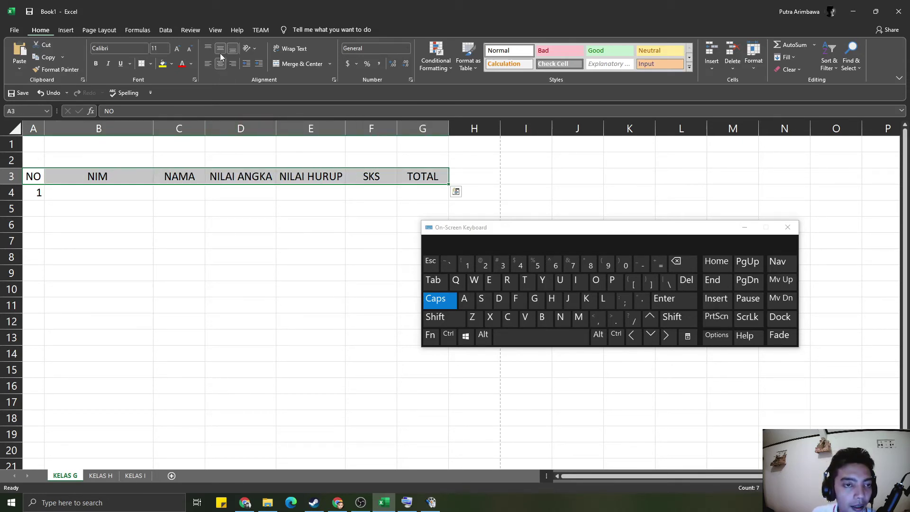
pyautogui.click(183, 254)
pyautogui.click(139, 223)
pyautogui.click(116, 207)
pyautogui.moveTo(33, 176); pyautogui.dragTo(447, 177)
pyautogui.click(221, 63)
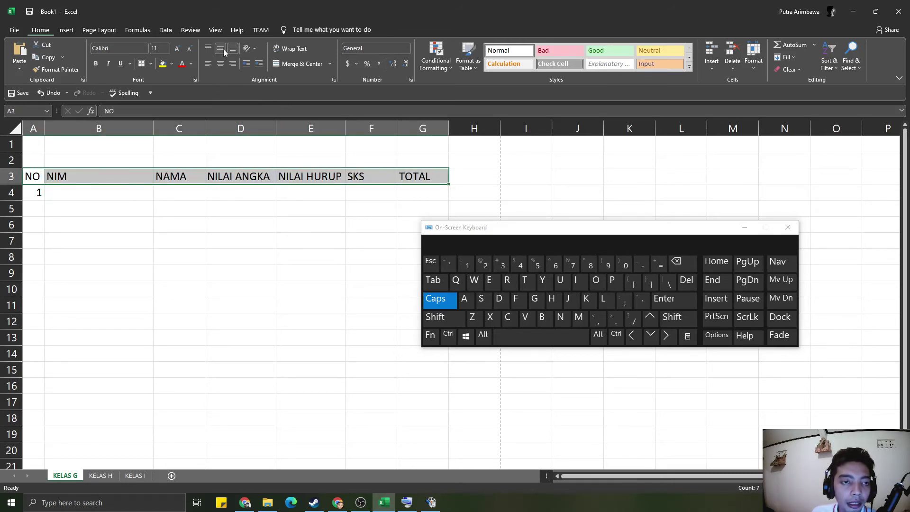
pyautogui.click(221, 65)
pyautogui.click(223, 191)
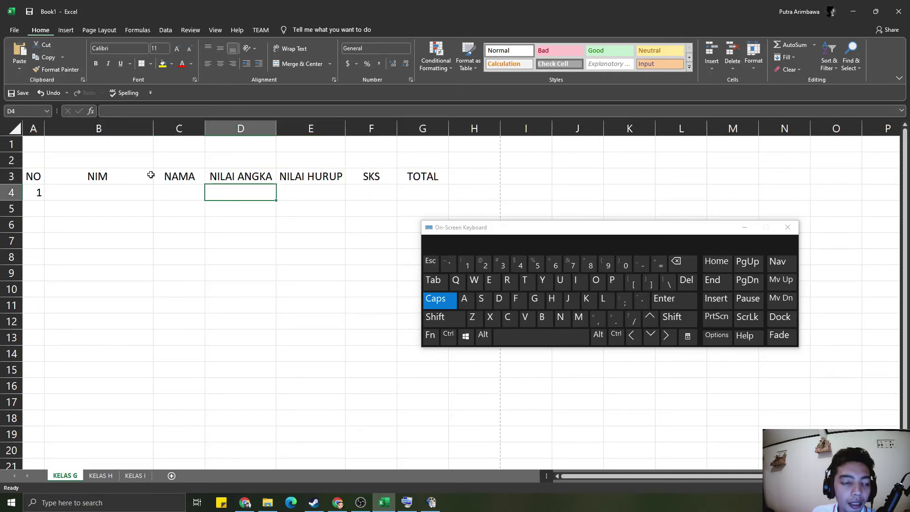
# - Auto-fit columns A through G to their header widths
pyautogui.moveTo(202, 125)
pyautogui.mouseDown()
pyautogui.moveTo(228, 126)
pyautogui.moveTo(206, 125)
pyautogui.mouseUp()
pyautogui.doubleClick(205, 125)
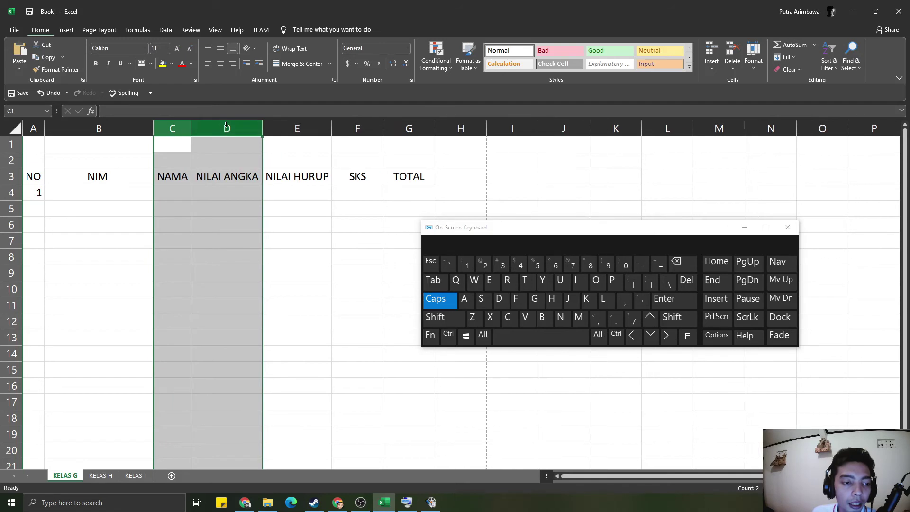
pyautogui.click(172, 241)
pyautogui.click(131, 287)
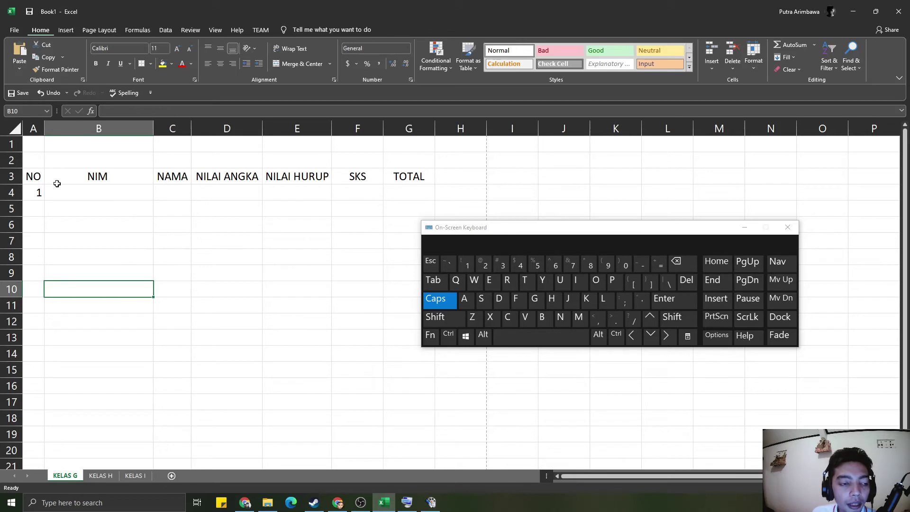
pyautogui.click(273, 177)
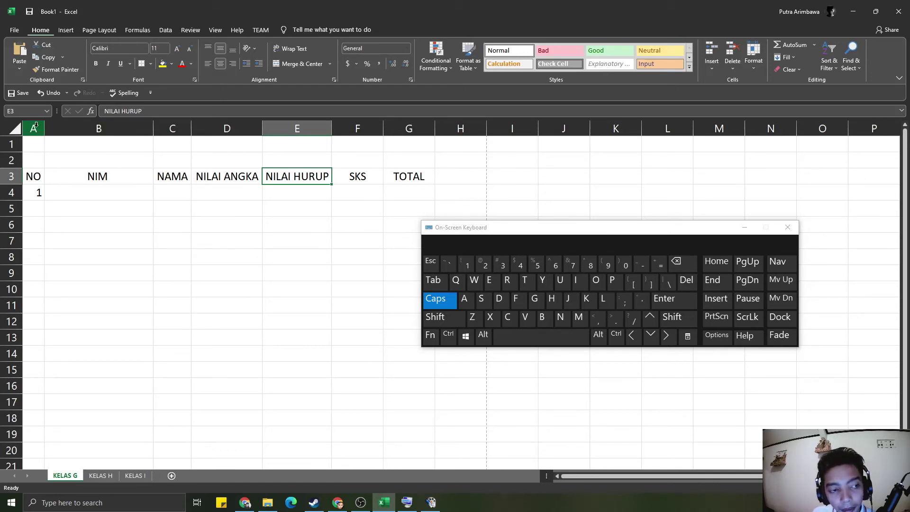
pyautogui.moveTo(35, 124); pyautogui.dragTo(418, 150)
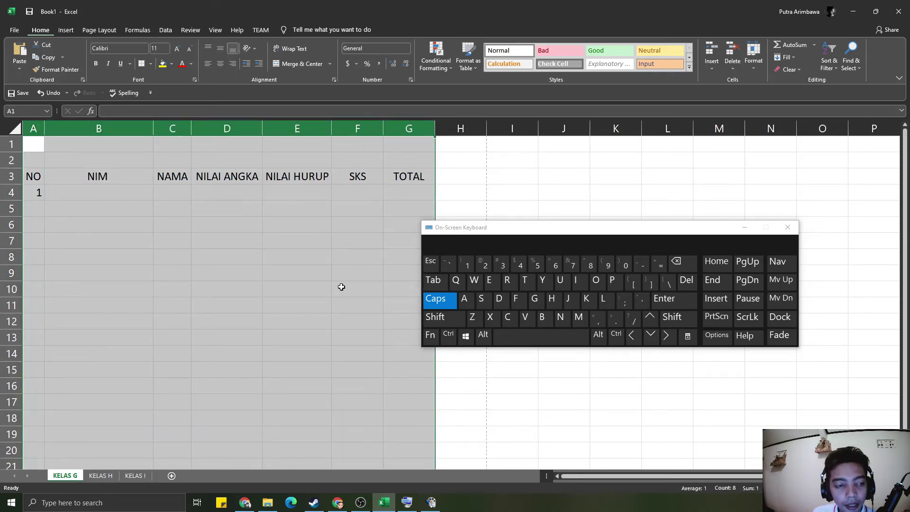
pyautogui.doubleClick(260, 128)
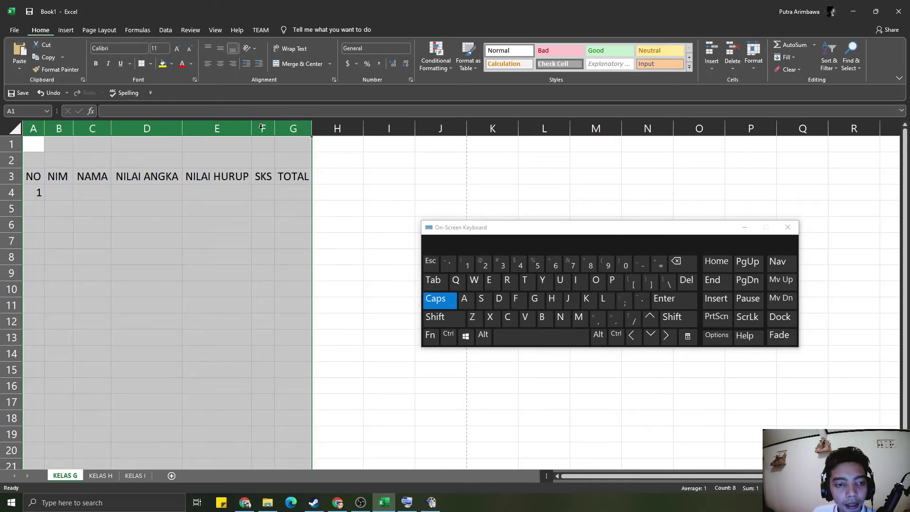
pyautogui.click(95, 283)
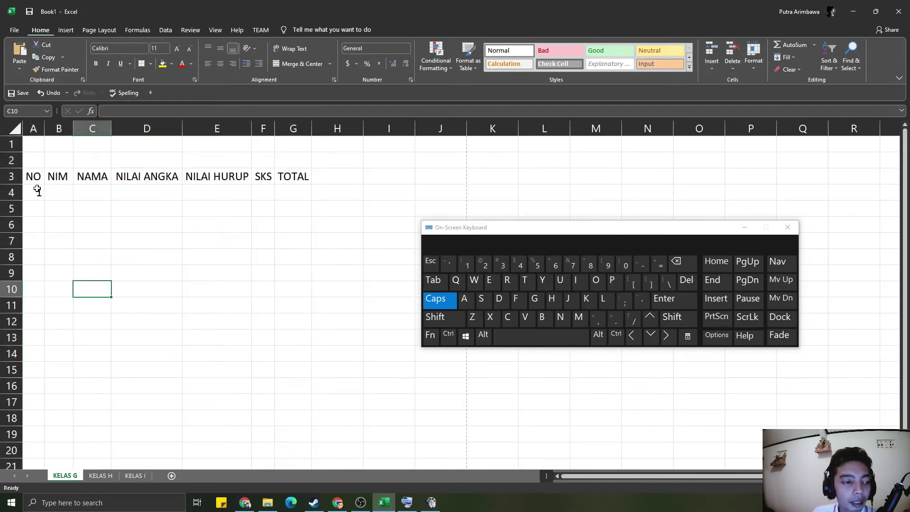
# - Enter the student's NIM in B4 with a leading apostrophe so the zero stays
pyautogui.click(66, 197)
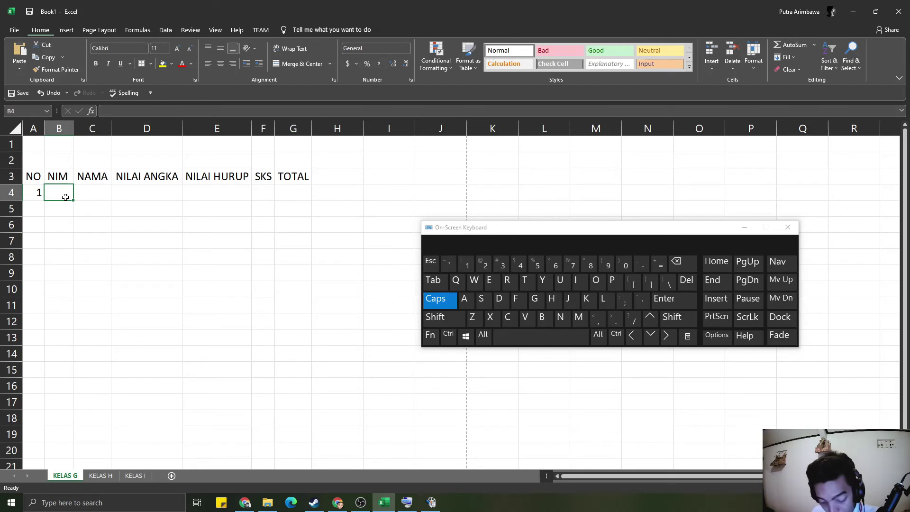
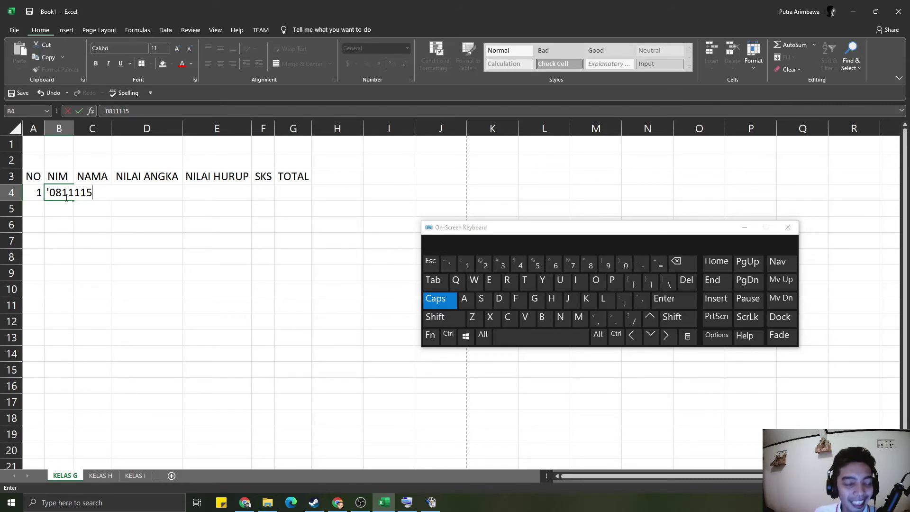
pyautogui.press('Return')
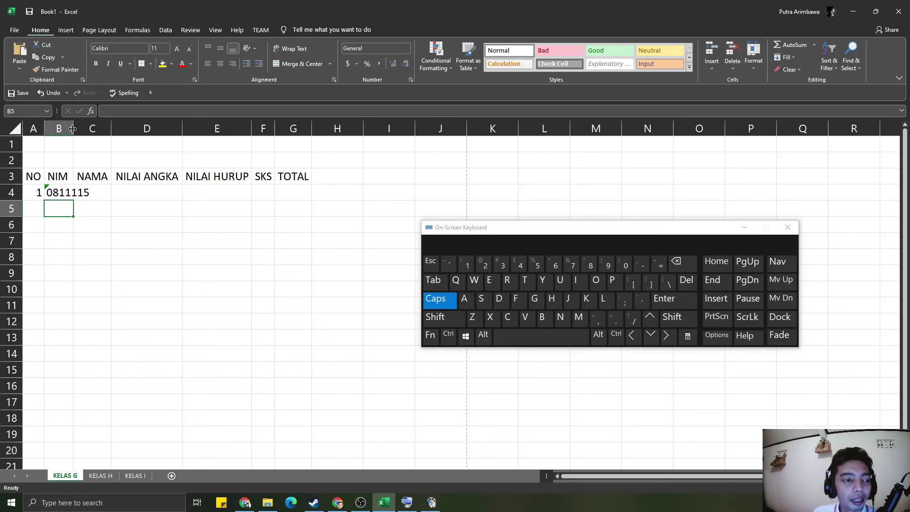
# - Auto-fit column B to the NIM and check the stored entry in B4
pyautogui.doubleClick(72, 128)
pyautogui.click(107, 240)
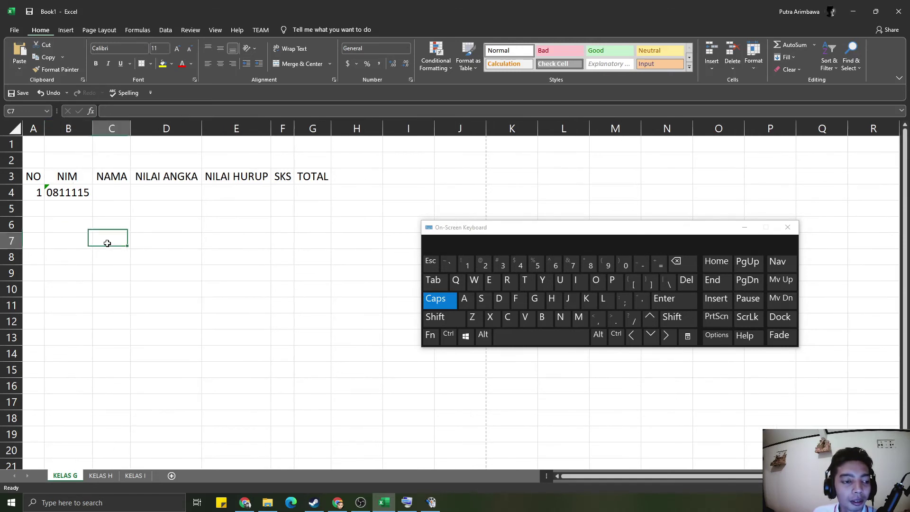
pyautogui.click(135, 270)
pyautogui.click(287, 336)
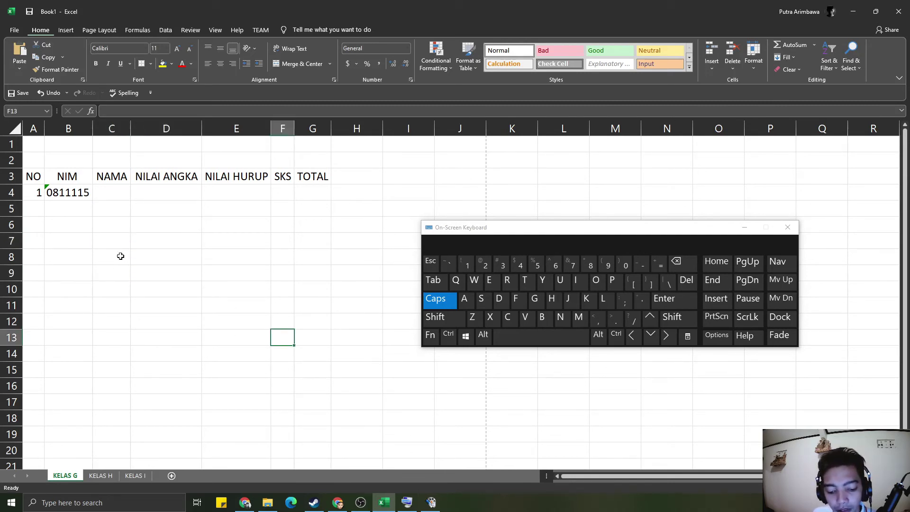
pyautogui.click(112, 208)
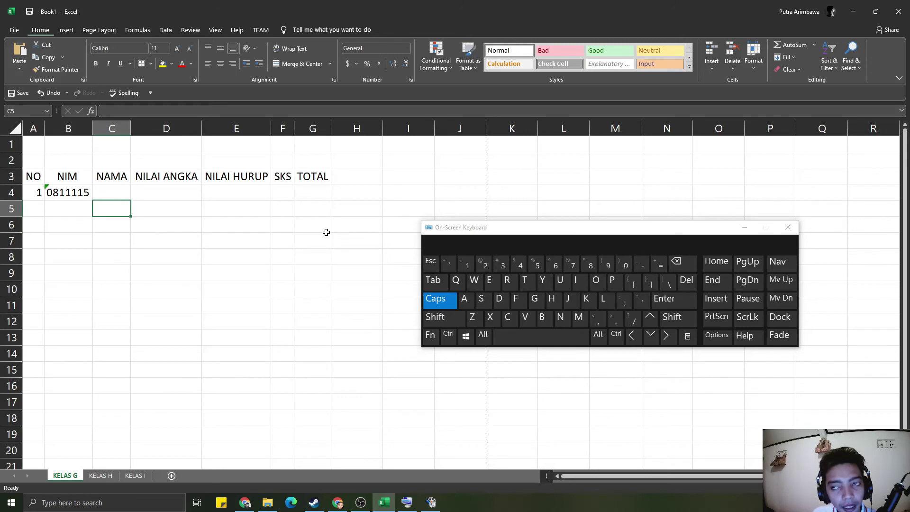
pyautogui.click(231, 318)
pyautogui.click(132, 211)
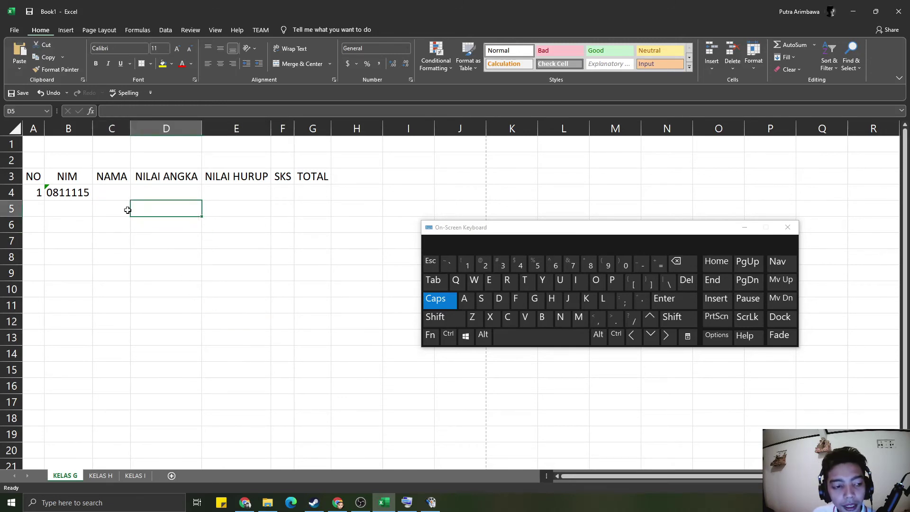
pyautogui.click(90, 182)
pyautogui.click(133, 203)
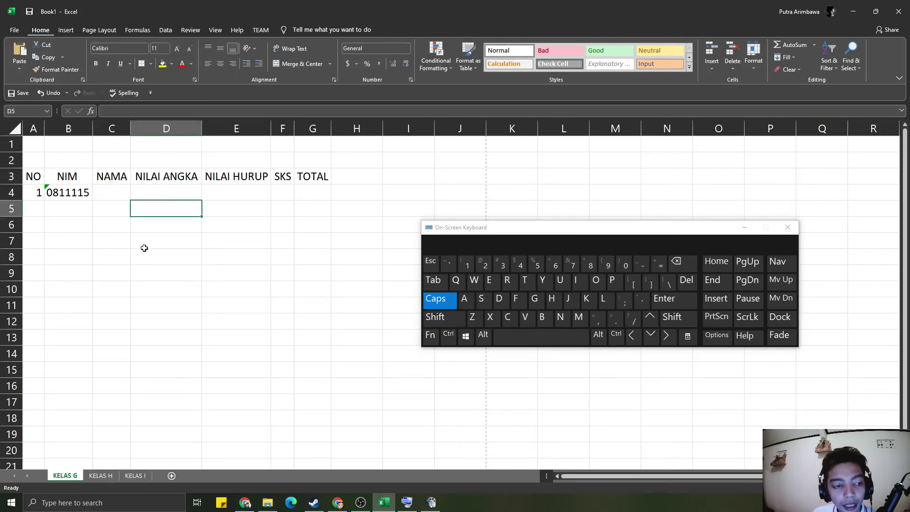
pyautogui.click(73, 195)
pyautogui.click(104, 194)
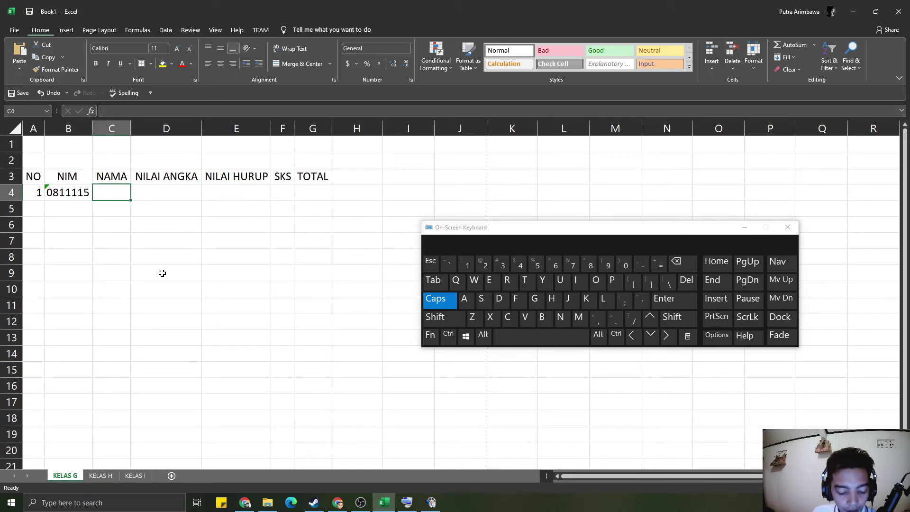
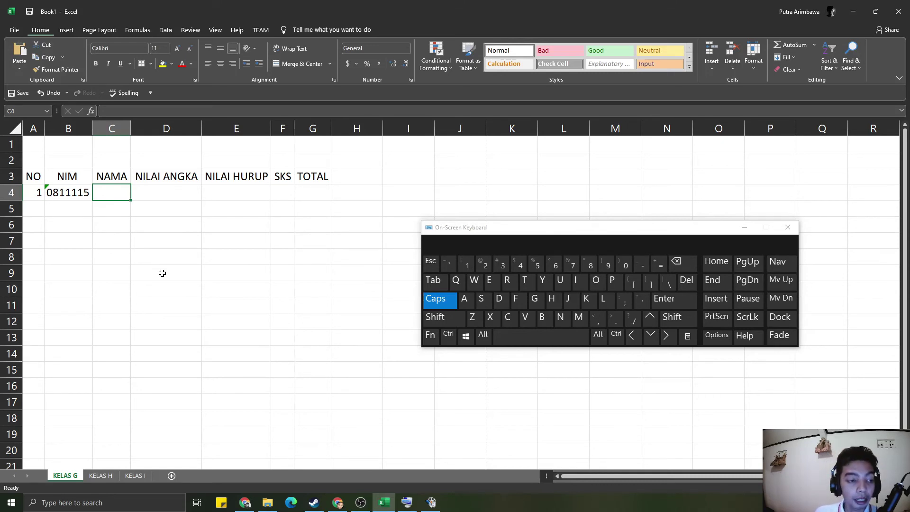
# - Enter the first student's name in C4
pyautogui.write('DONI')
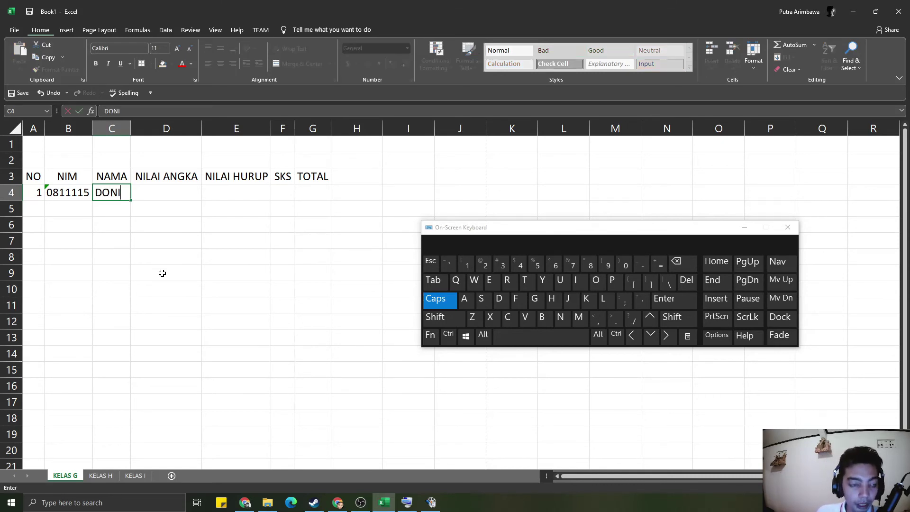
pyautogui.press('Tab')
pyautogui.press('Left')
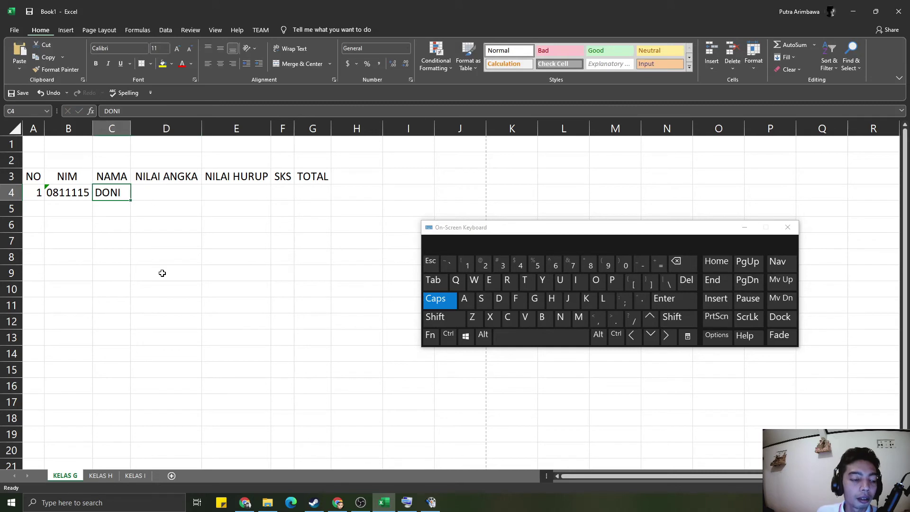
pyautogui.press('Left')
# - Add the second student's NIM in B5, with a leading apostrophe, and their name in C5
pyautogui.click(71, 208)
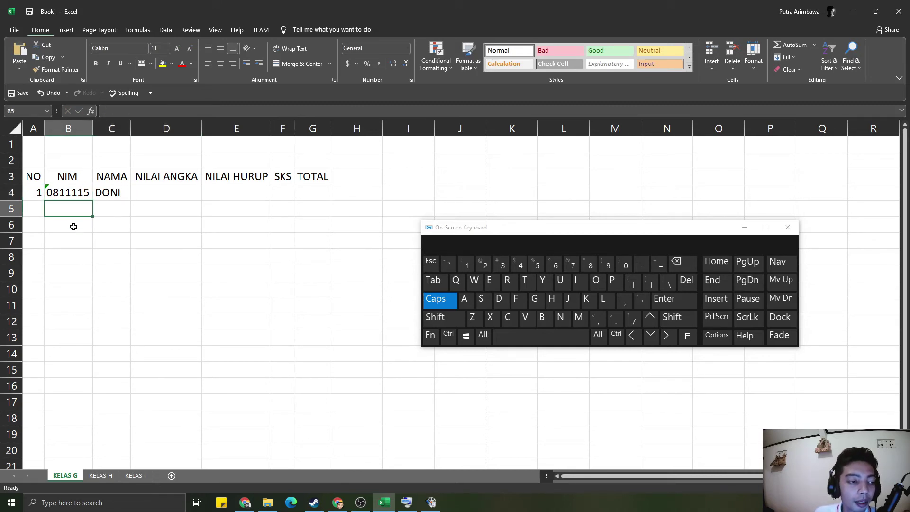
pyautogui.write("'0")
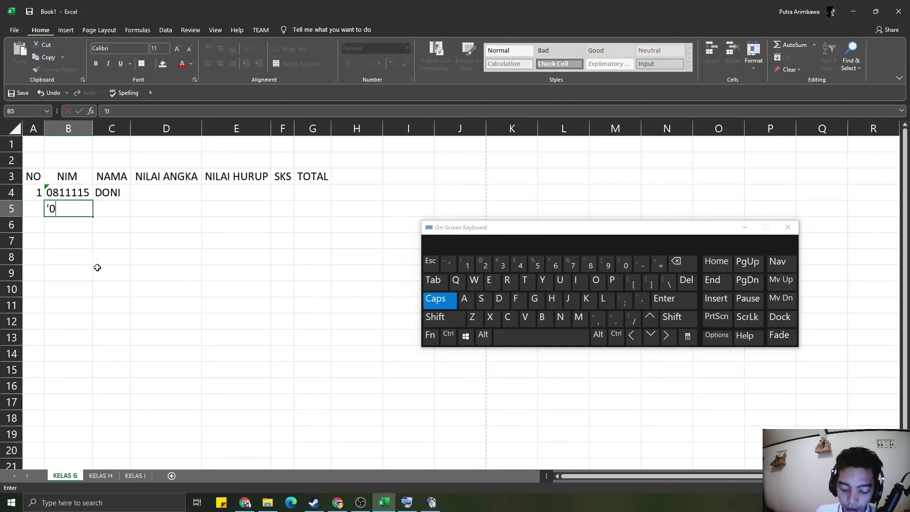
pyautogui.write('81111')
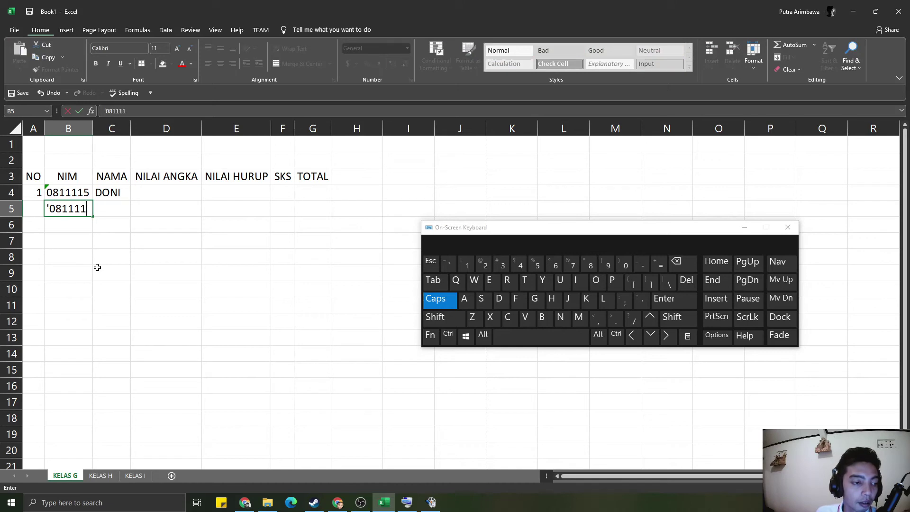
pyautogui.write('6')
pyautogui.press('Return')
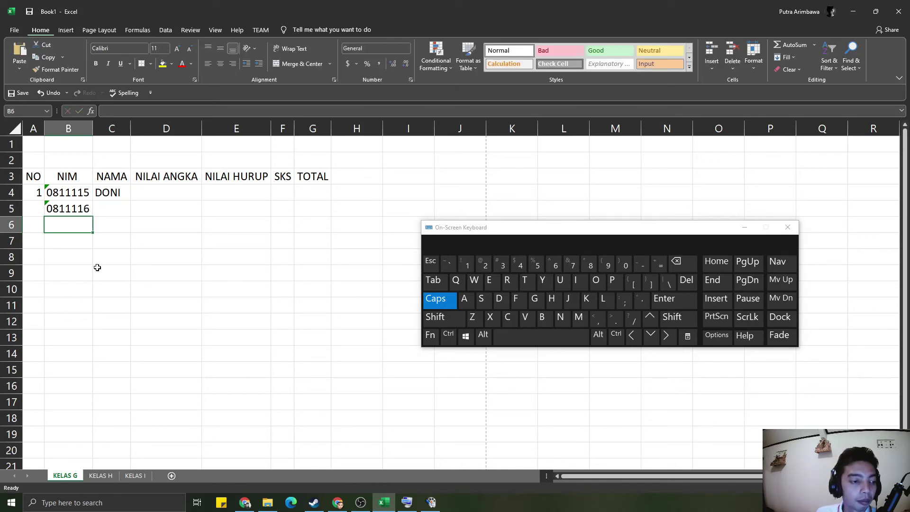
pyautogui.click(115, 204)
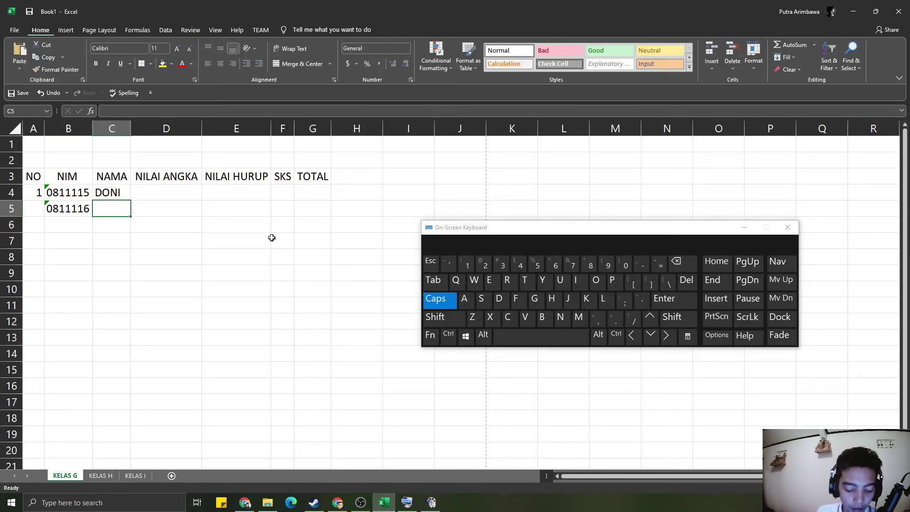
pyautogui.write('DINO')
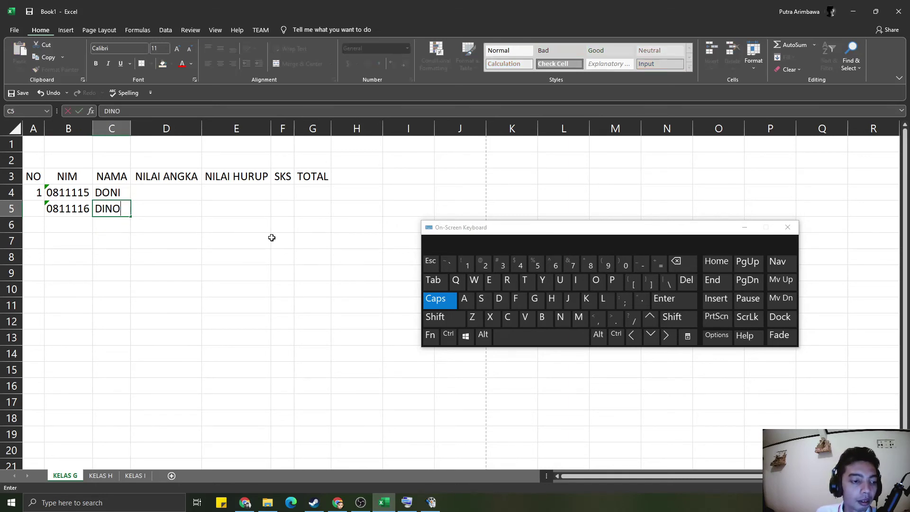
pyautogui.press('Return')
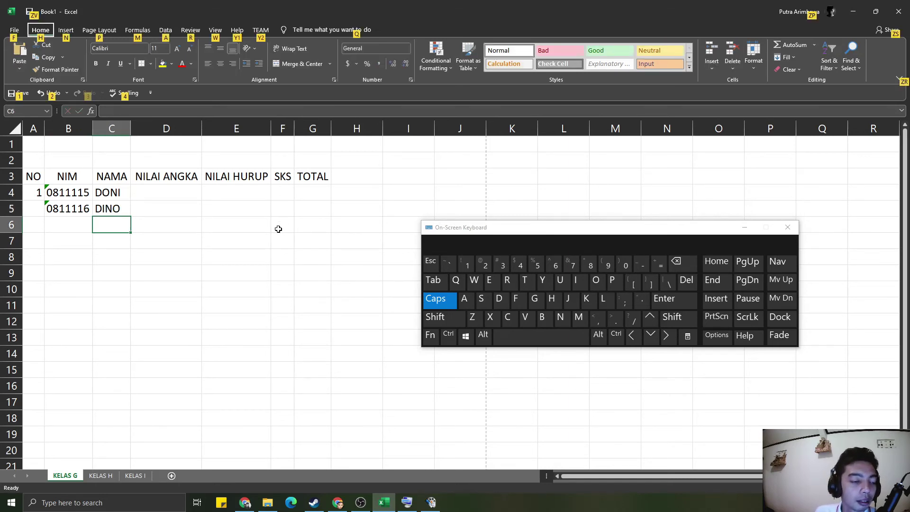
pyautogui.click(83, 224)
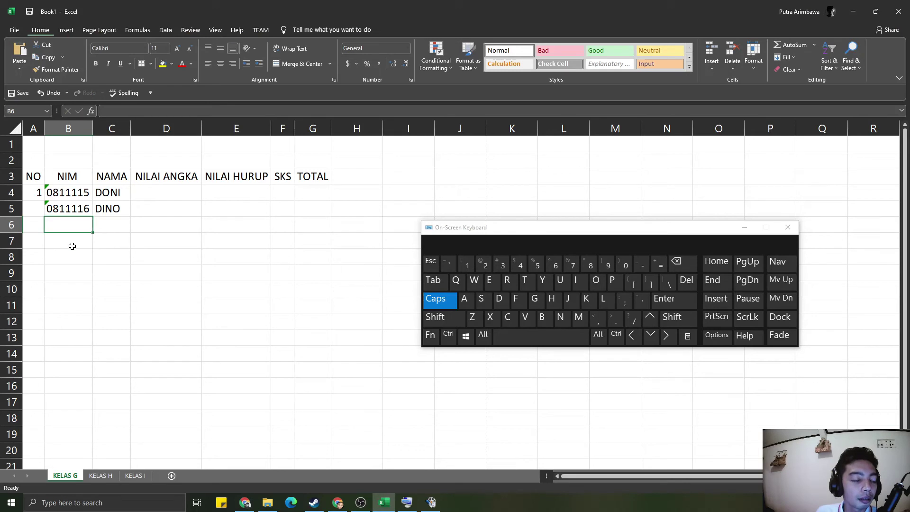
pyautogui.click(60, 287)
pyautogui.click(72, 196)
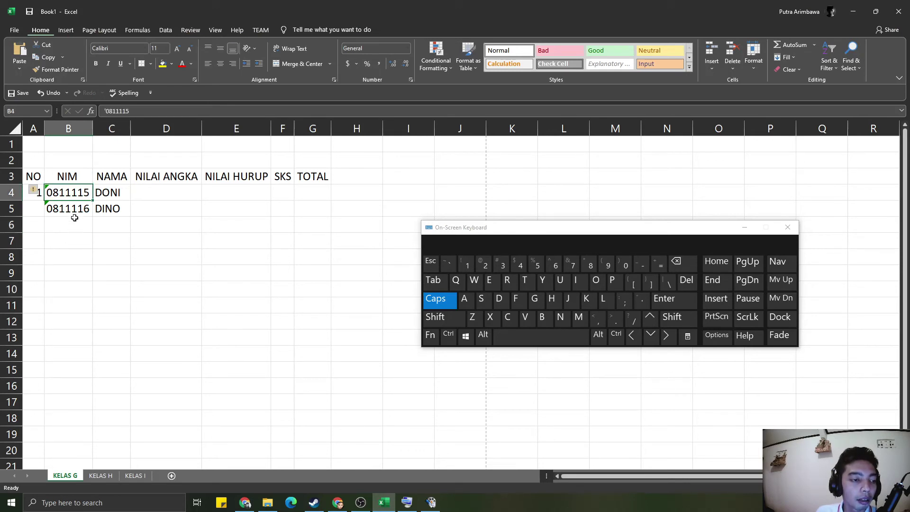
pyautogui.click(75, 235)
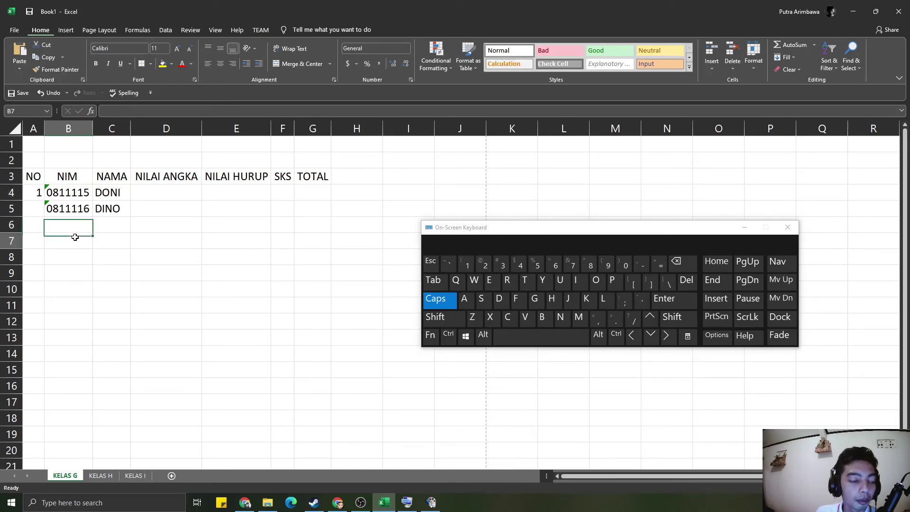
# - Fill the NIM series from B4:B5 down to row 9
pyautogui.click(74, 192)
pyautogui.moveTo(74, 193); pyautogui.dragTo(74, 206)
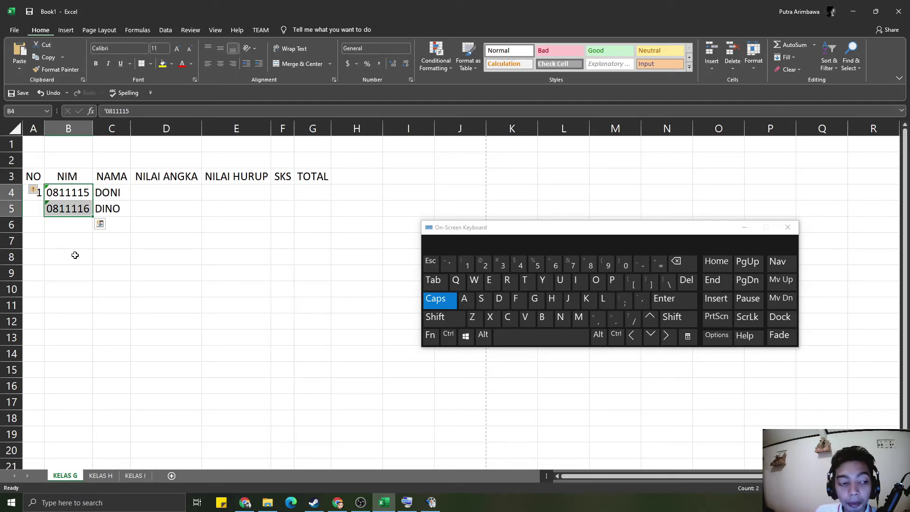
pyautogui.click(95, 251)
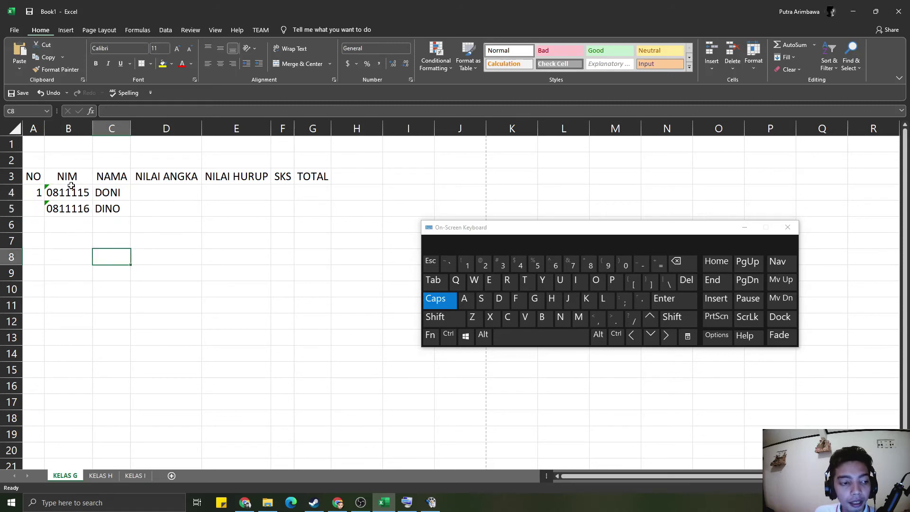
pyautogui.moveTo(78, 192); pyautogui.dragTo(88, 206)
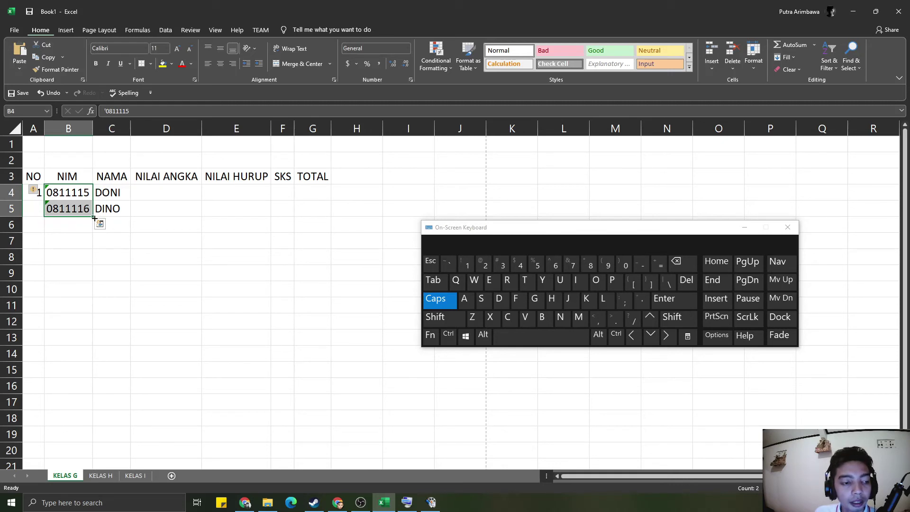
pyautogui.moveTo(93, 218); pyautogui.dragTo(97, 283)
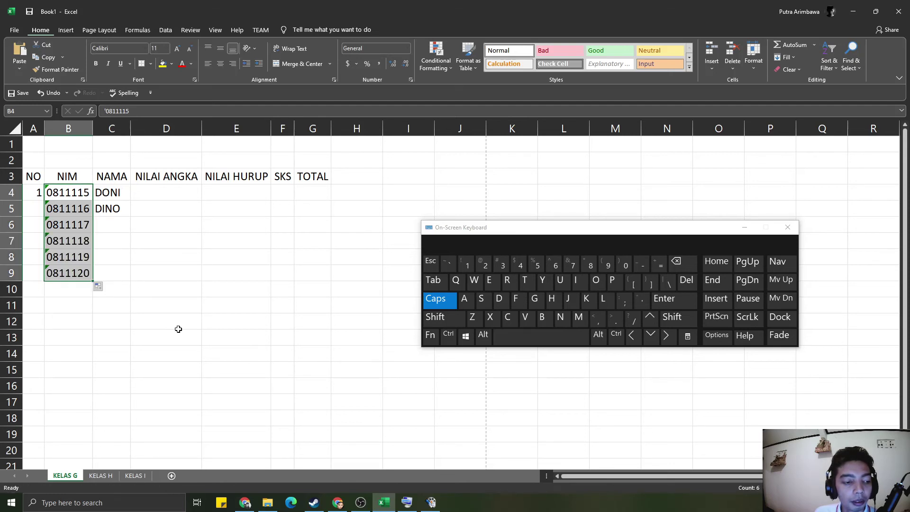
pyautogui.click(178, 328)
# - Number the NO column 1 to 6 in A4:A9 by entering 2 in A5 and filling down
pyautogui.click(33, 209)
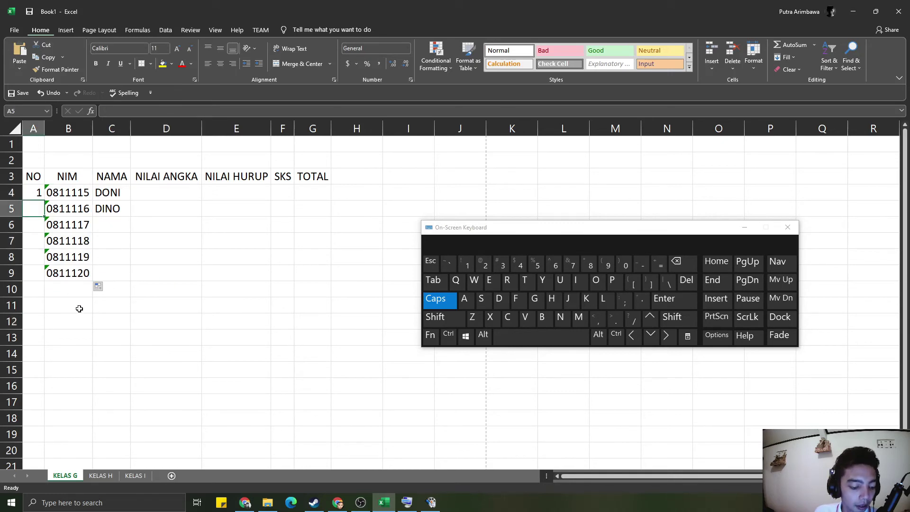
pyautogui.write('2')
pyautogui.press('Return')
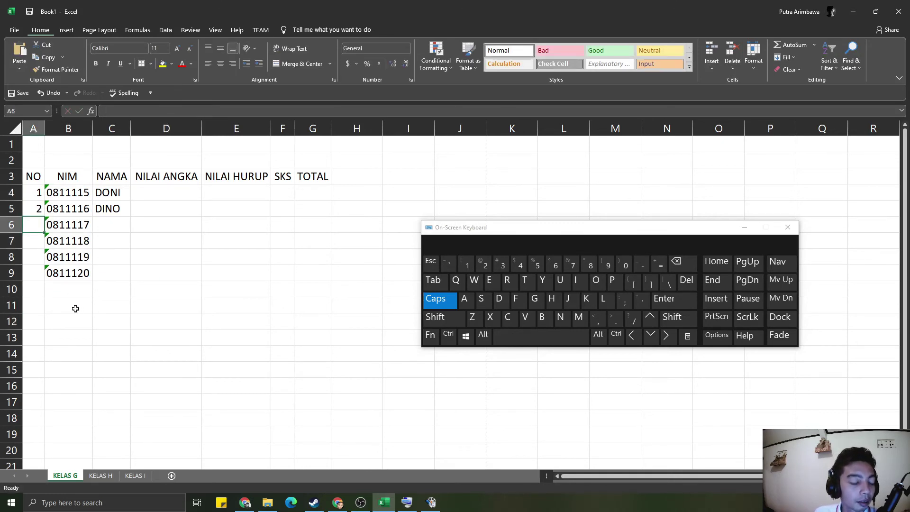
pyautogui.moveTo(30, 195); pyautogui.dragTo(30, 210)
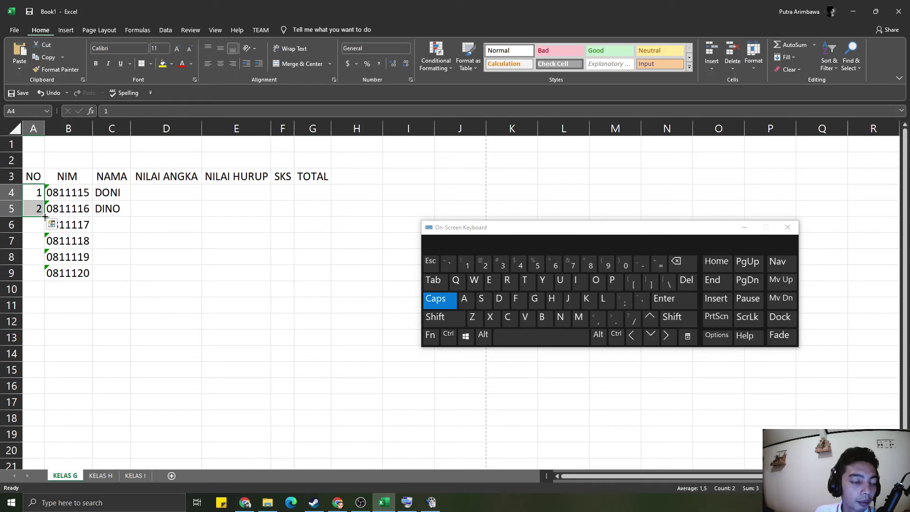
pyautogui.moveTo(45, 216); pyautogui.dragTo(44, 280)
pyautogui.click(213, 306)
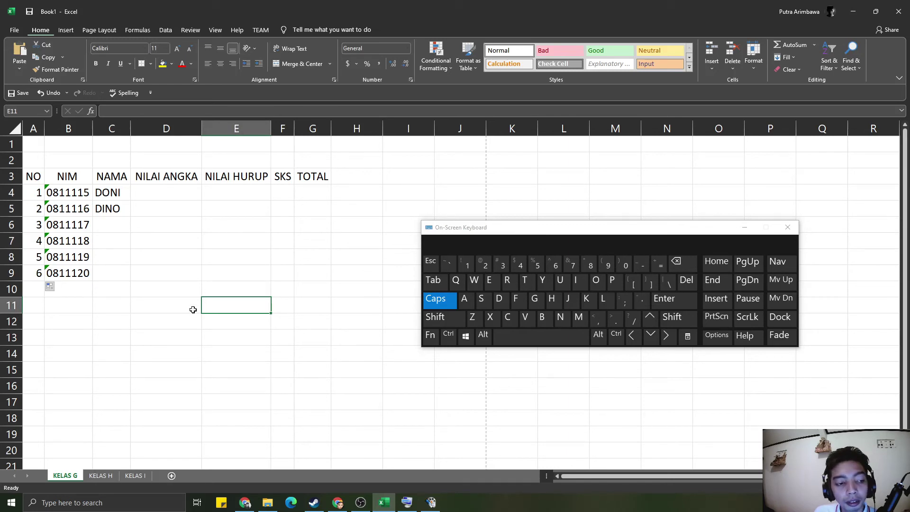
# - Enter trial letters A and B in F5 and F6 of the SKS column
pyautogui.click(52, 191)
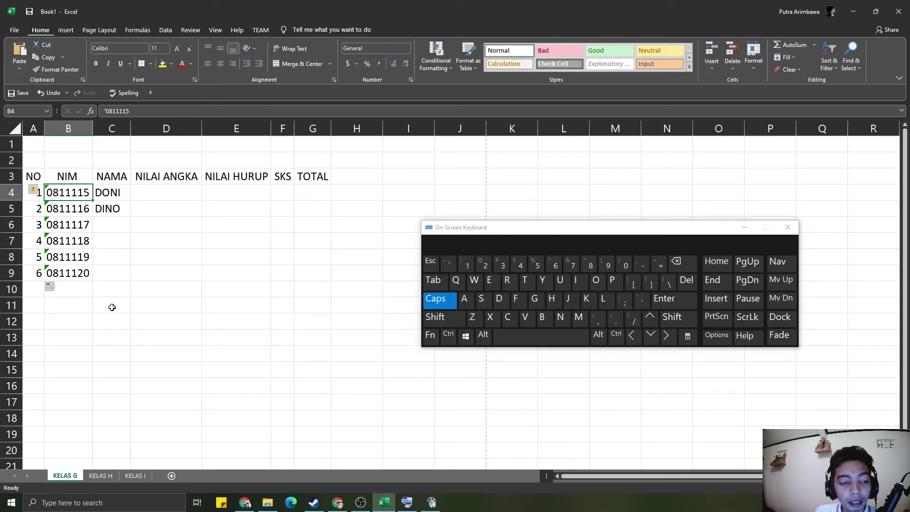
pyautogui.click(66, 208)
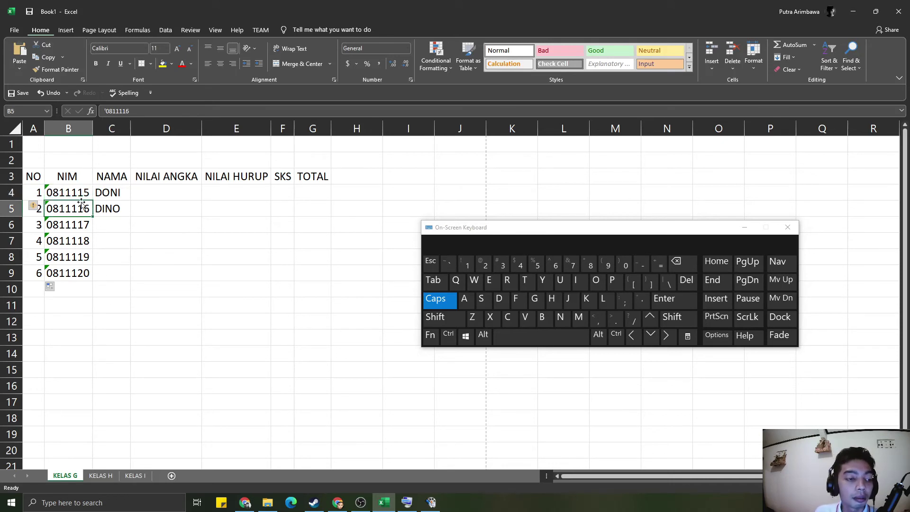
pyautogui.click(217, 209)
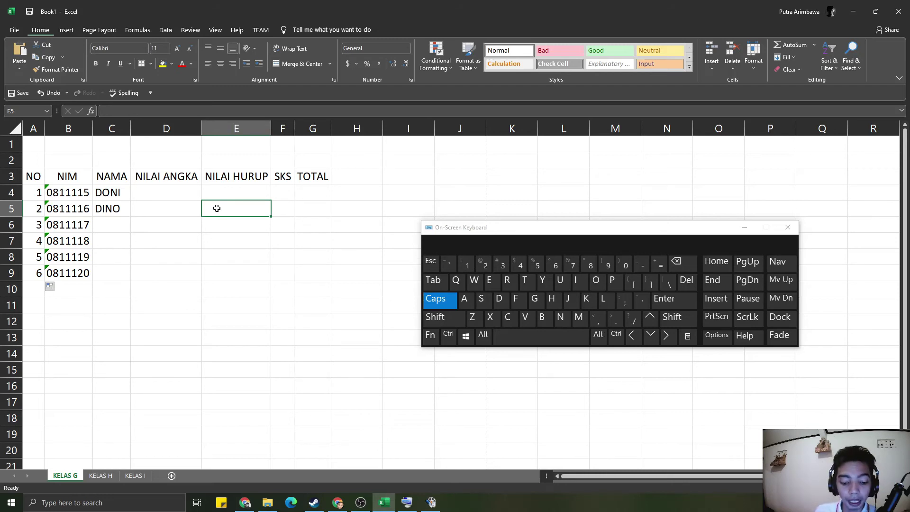
pyautogui.press('Right')
pyautogui.write('A')
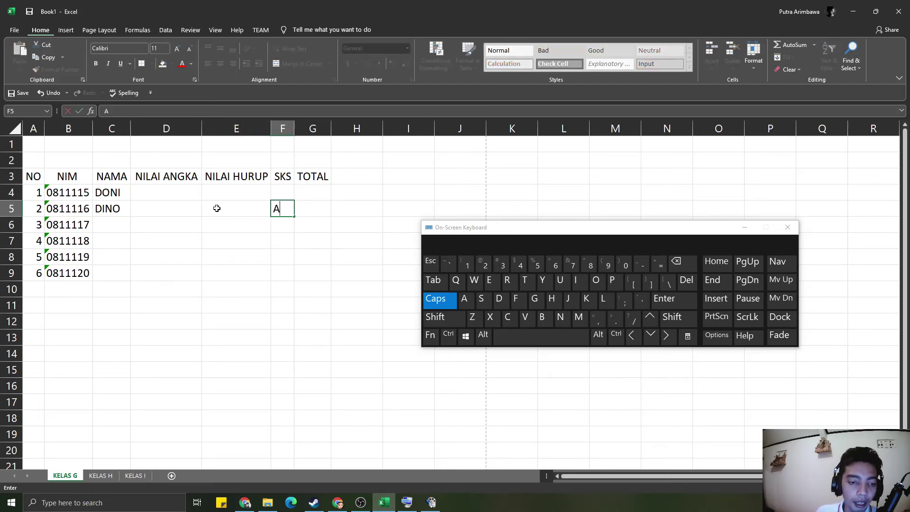
pyautogui.press('Return')
pyautogui.write('S')
pyautogui.press('BackSpace')
pyautogui.write('C')
pyautogui.press('BackSpace')
pyautogui.write('B')
pyautogui.press('Return')
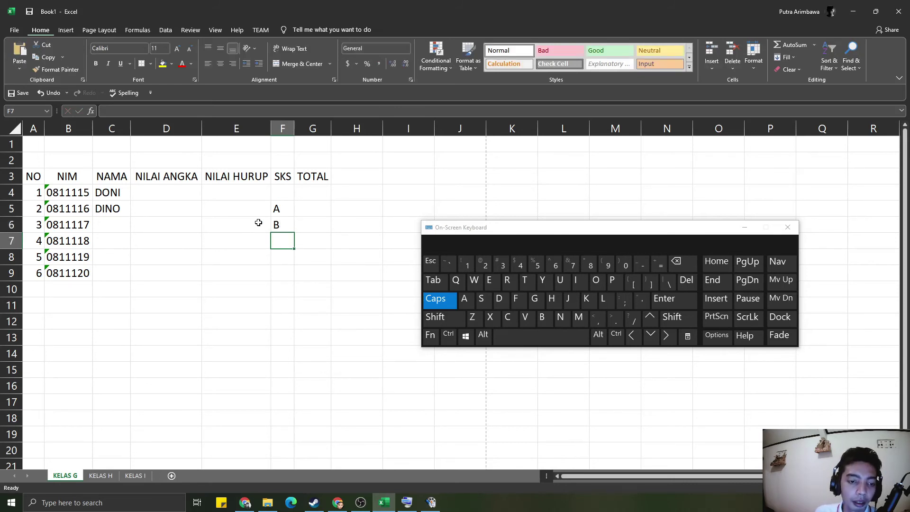
# - Fill an A/B, then A/B/C letter pattern down the SKS column to row 13
pyautogui.moveTo(276, 208); pyautogui.dragTo(286, 222)
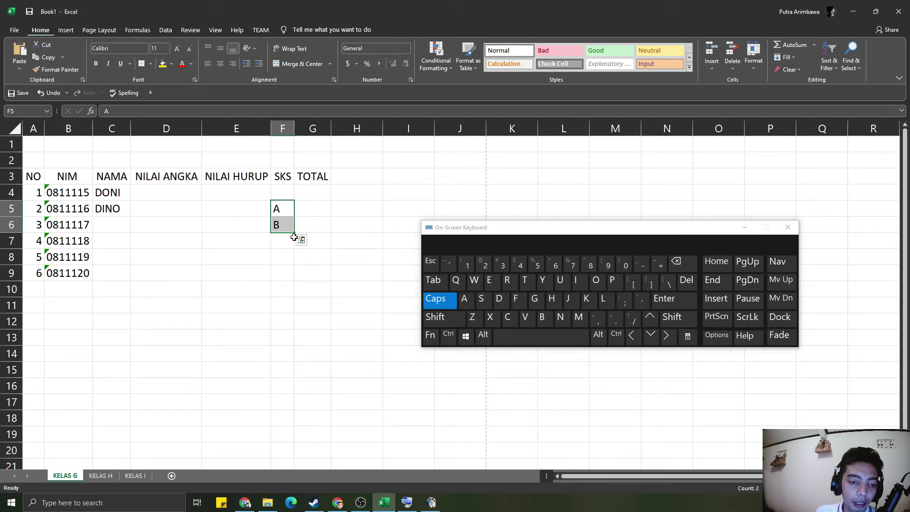
pyautogui.moveTo(295, 232); pyautogui.dragTo(296, 343)
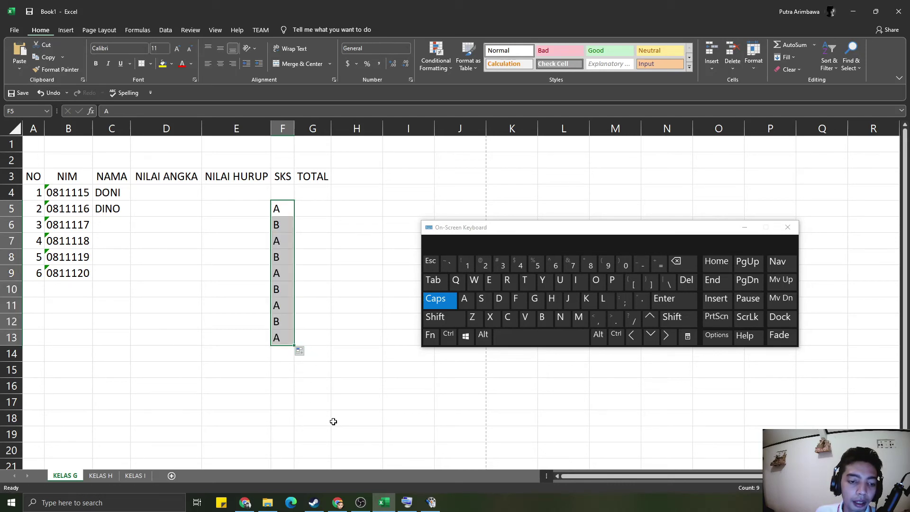
pyautogui.click(286, 242)
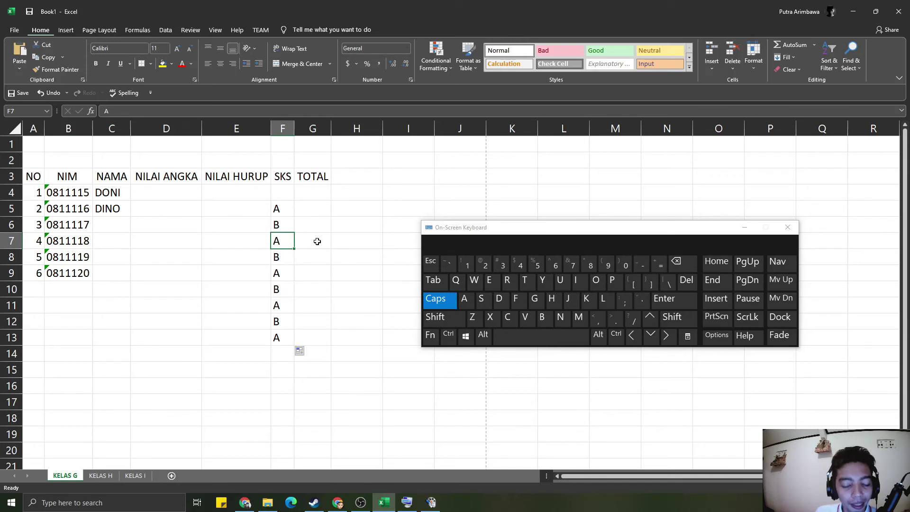
pyautogui.click(283, 214)
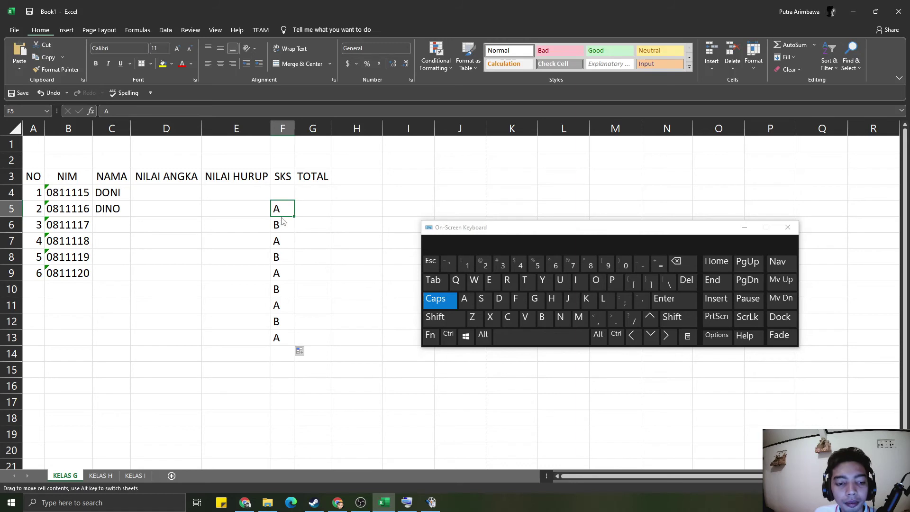
pyautogui.click(278, 227)
pyautogui.click(277, 244)
pyautogui.write('C')
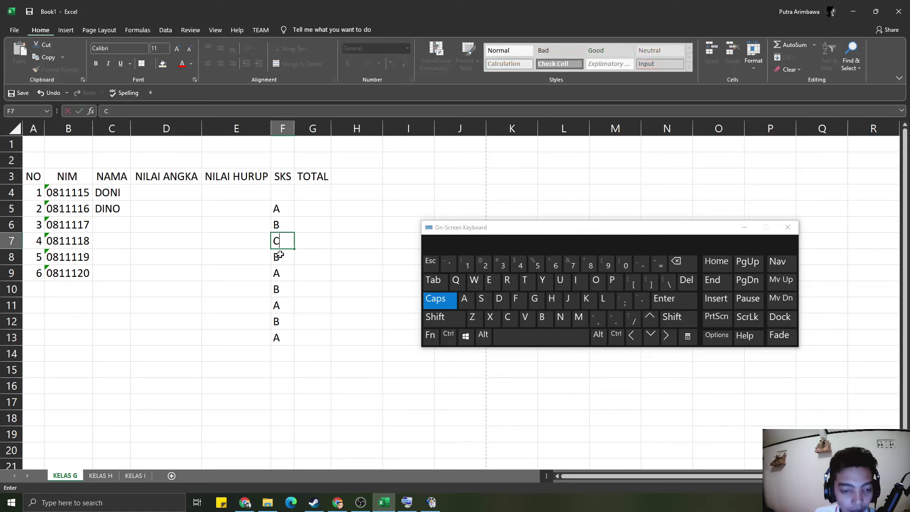
pyautogui.click(280, 255)
pyautogui.moveTo(282, 208); pyautogui.dragTo(292, 246)
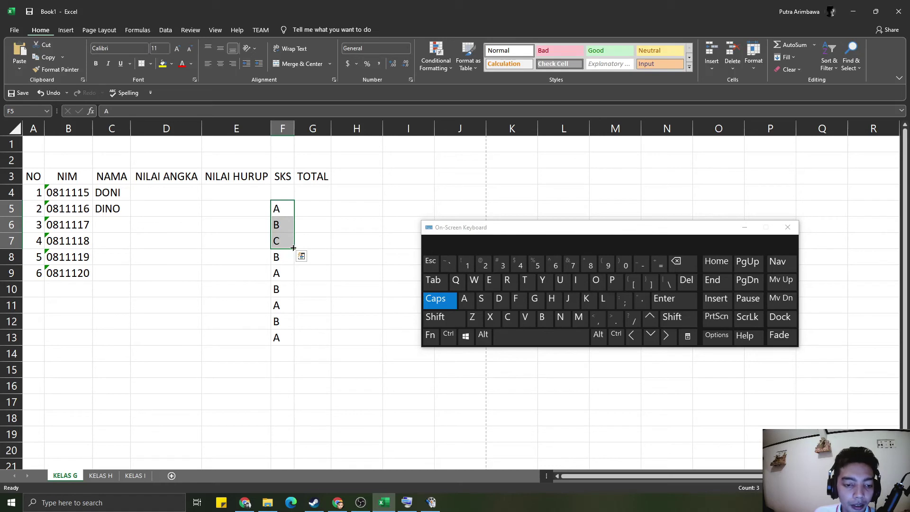
pyautogui.moveTo(292, 246); pyautogui.dragTo(298, 349)
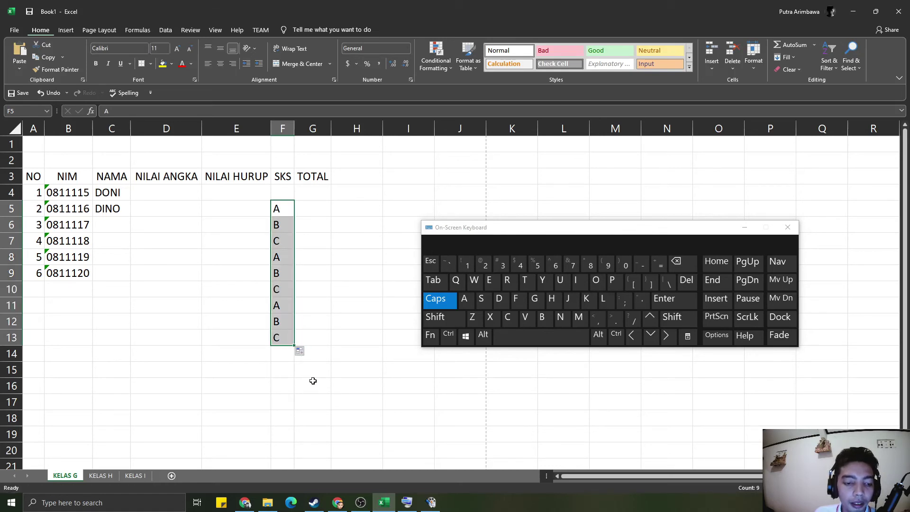
# - Delete the letters from F5:F13, leaving the SKS column empty
pyautogui.click(312, 381)
pyautogui.moveTo(281, 208); pyautogui.dragTo(282, 338)
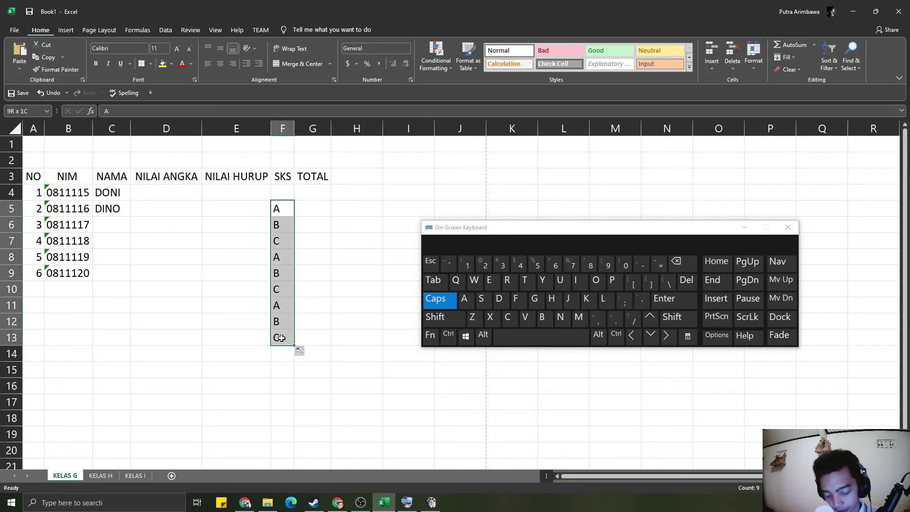
pyautogui.press('Delete')
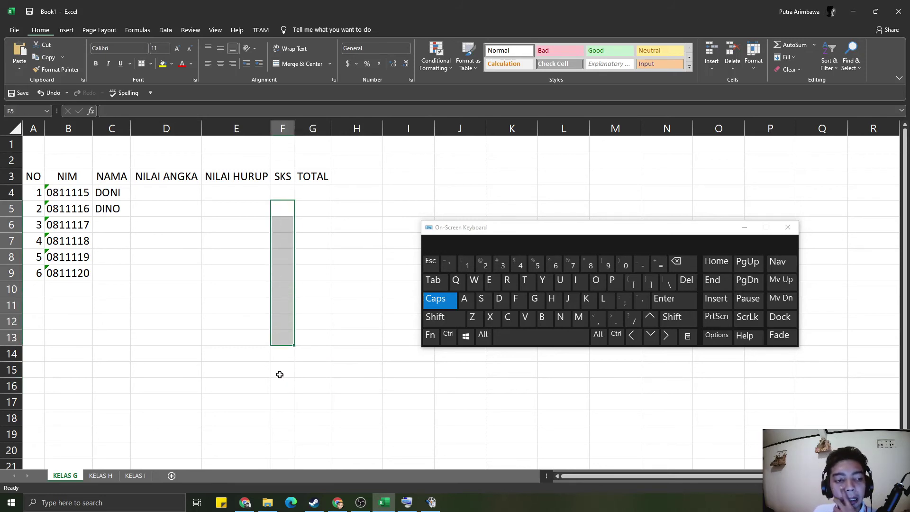
pyautogui.click(219, 239)
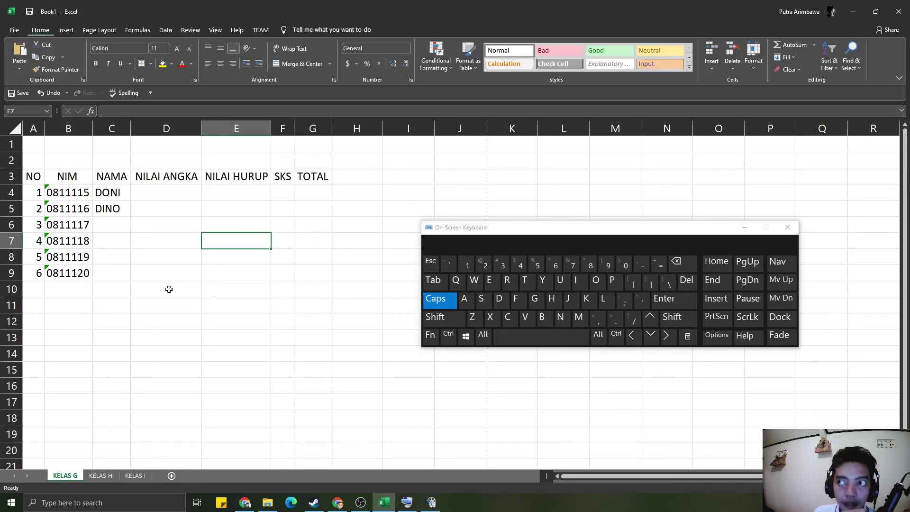
pyautogui.click(312, 210)
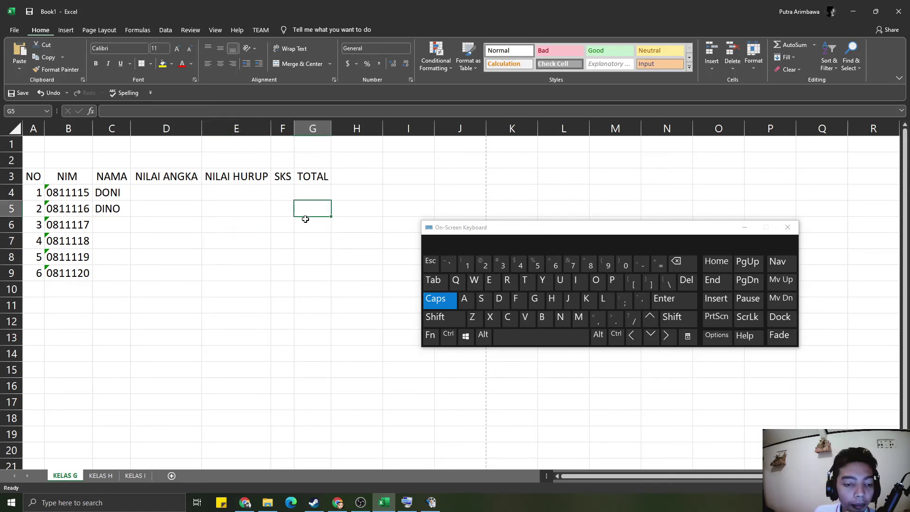
pyautogui.click(265, 200)
pyautogui.click(278, 205)
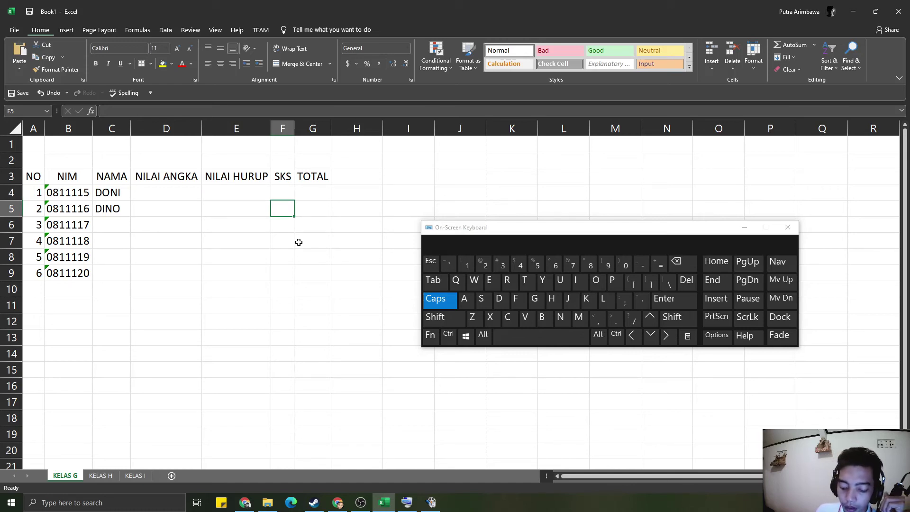
pyautogui.write('1')
pyautogui.press('Return')
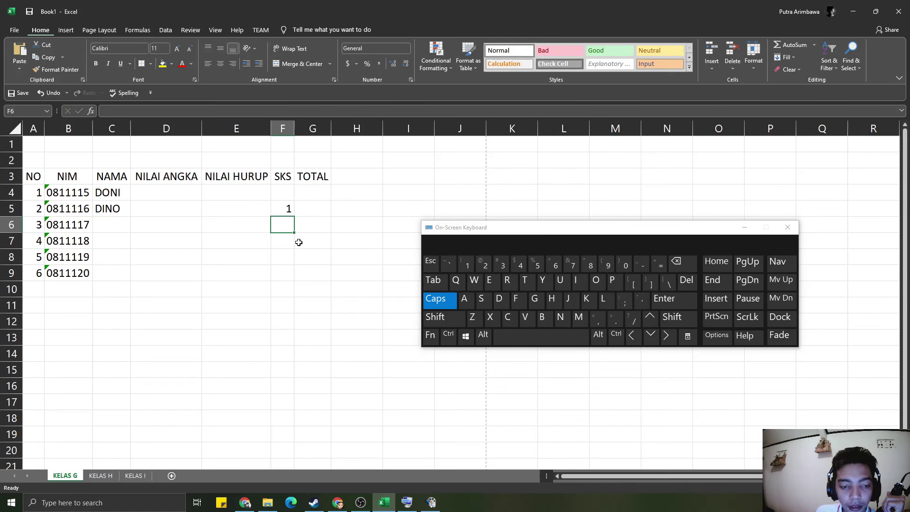
pyautogui.write('3')
pyautogui.press('Return')
pyautogui.moveTo(286, 205); pyautogui.dragTo(290, 242)
pyautogui.click(284, 211)
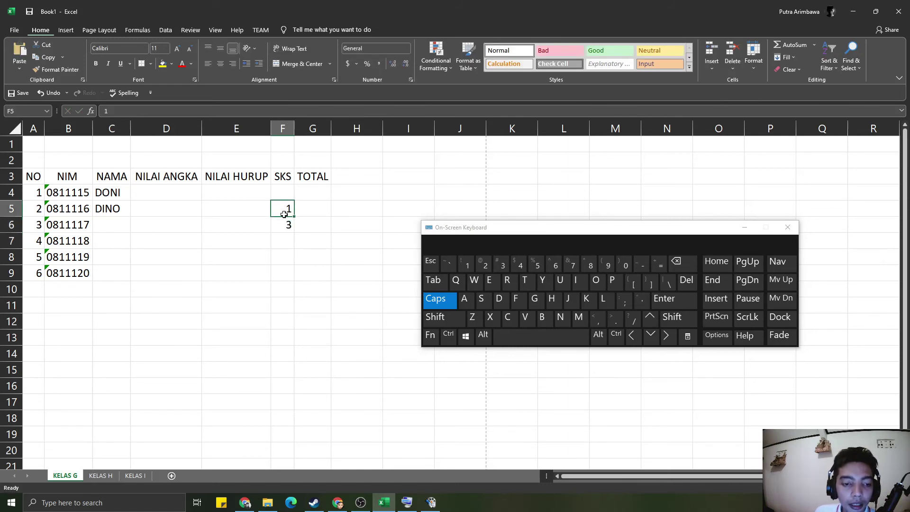
pyautogui.moveTo(284, 213); pyautogui.dragTo(286, 220)
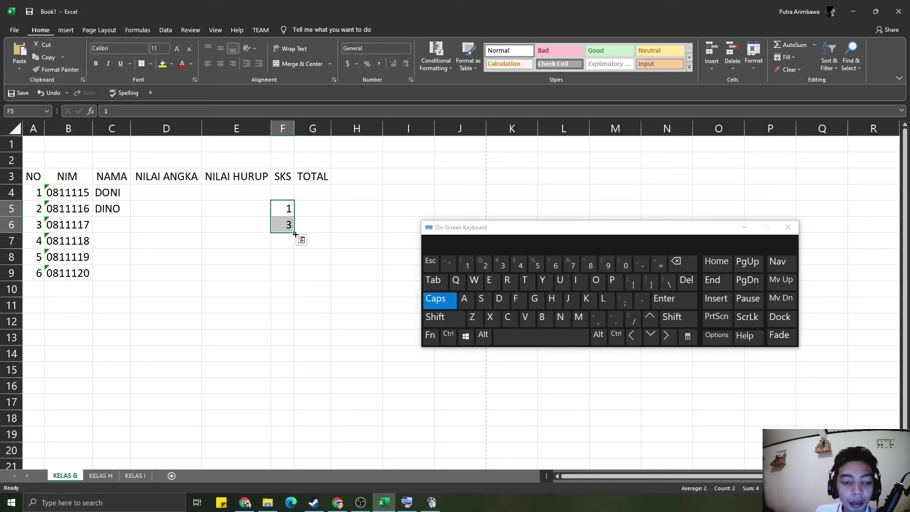
pyautogui.moveTo(295, 233); pyautogui.dragTo(298, 281)
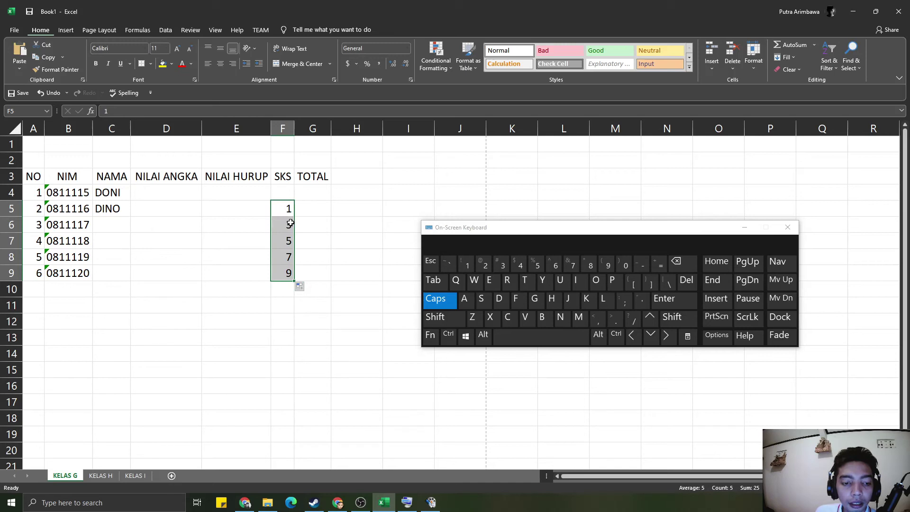
pyautogui.click(289, 241)
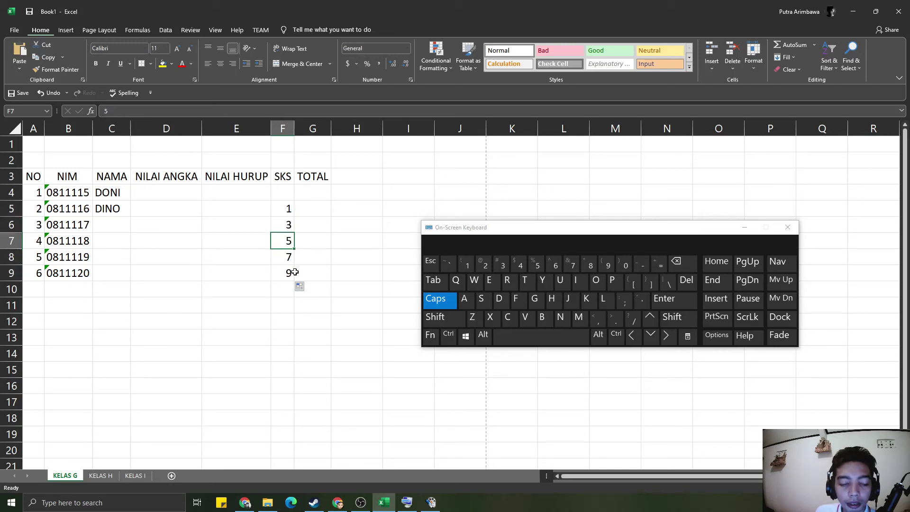
pyautogui.moveTo(285, 208); pyautogui.dragTo(282, 272)
pyautogui.press('Delete')
pyautogui.click(284, 273)
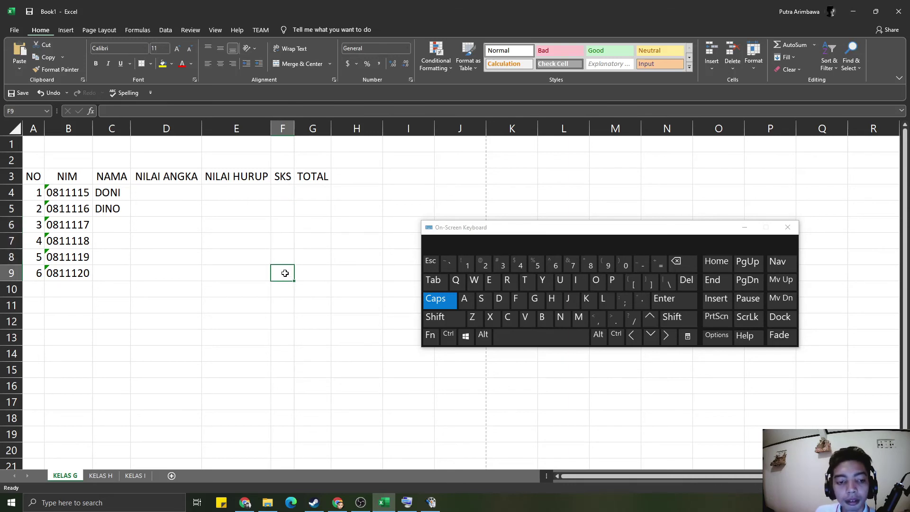
pyautogui.click(278, 211)
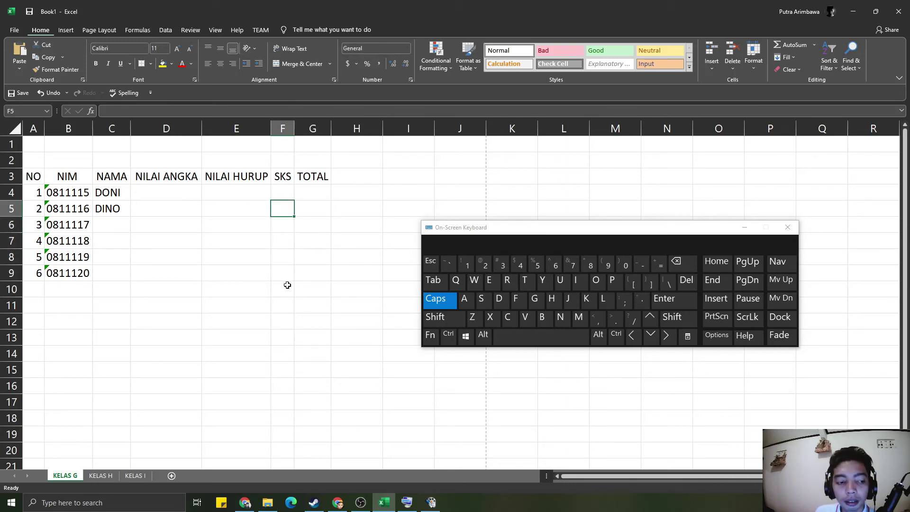
pyautogui.click(103, 208)
# - Enter the four remaining students' names in C6 through C9
pyautogui.click(108, 230)
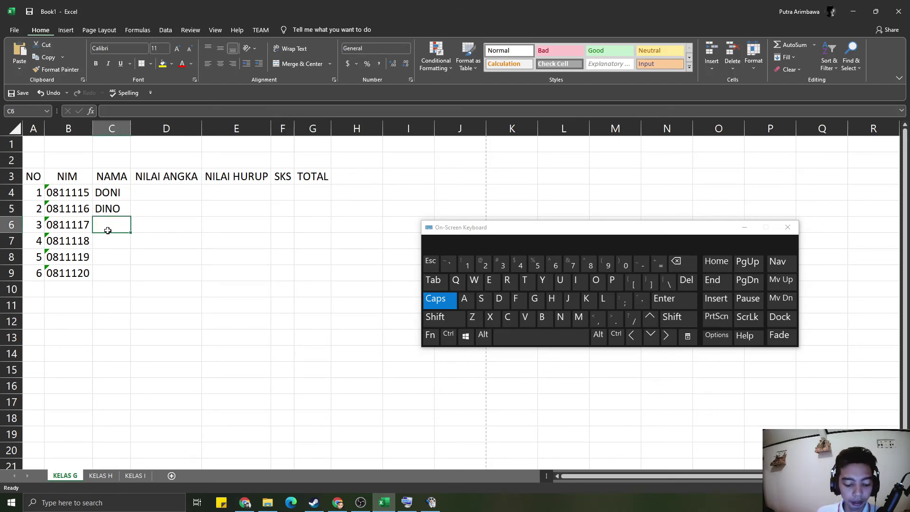
pyautogui.write('DINI')
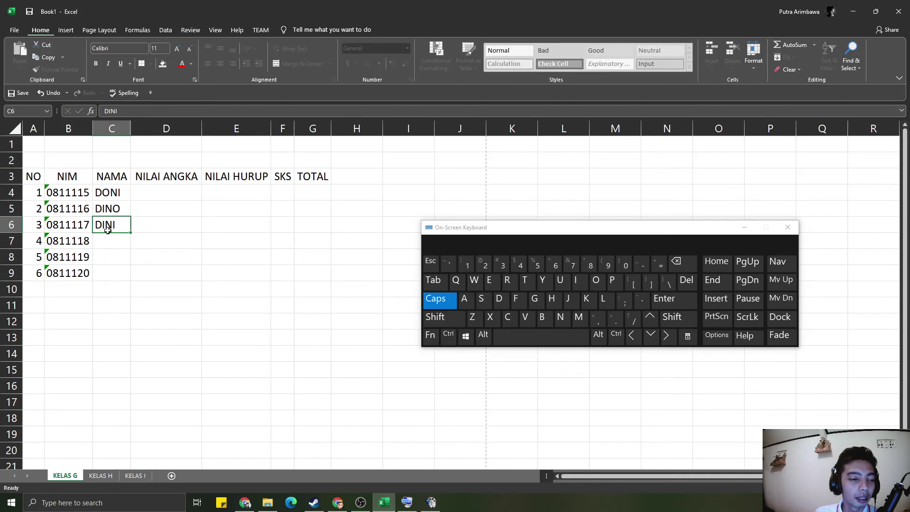
pyautogui.press('Return')
pyautogui.write('DANA')
pyautogui.press('Return')
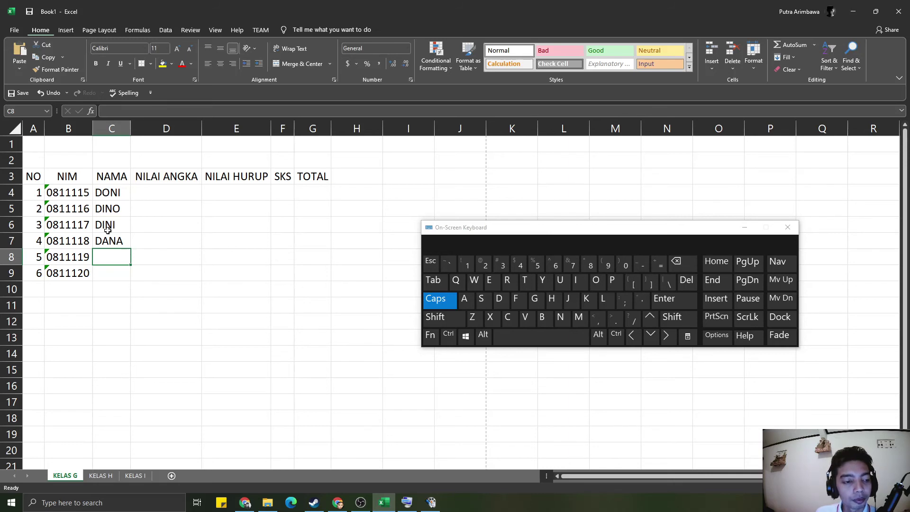
pyautogui.write('DONO')
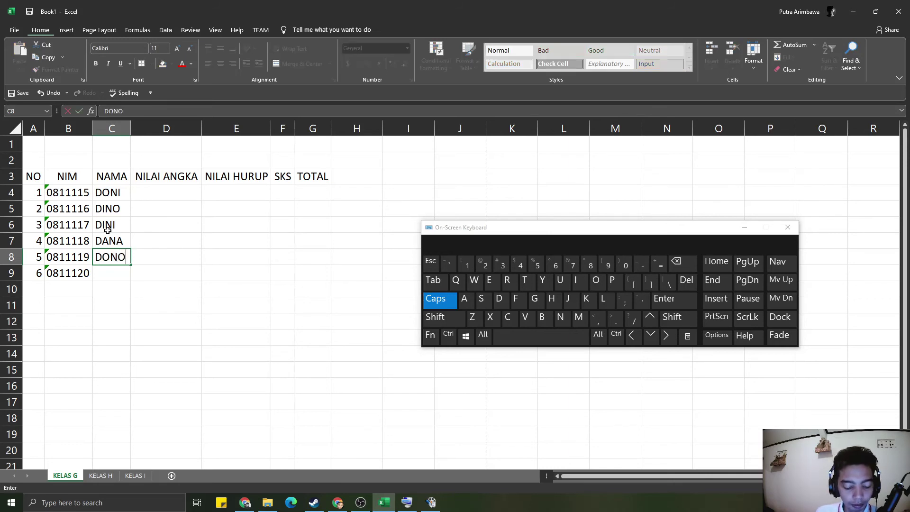
pyautogui.press('Return')
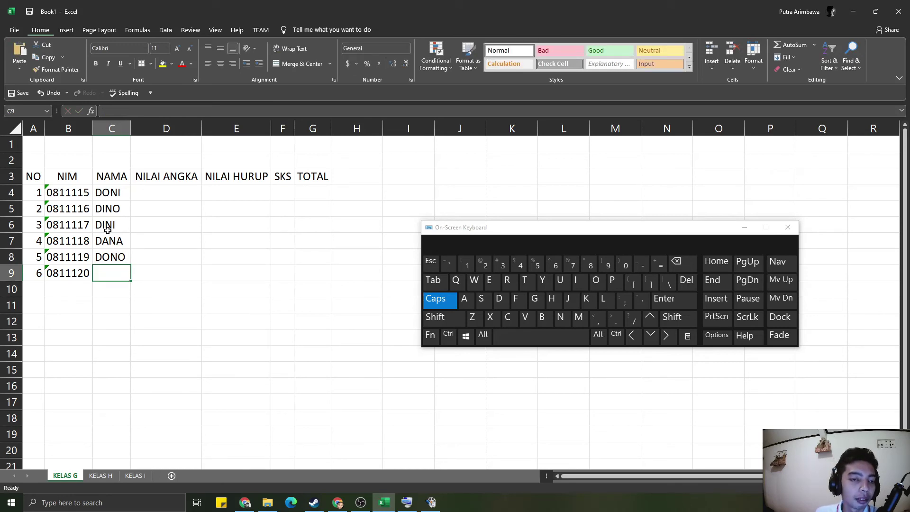
pyautogui.write('DANI')
pyautogui.press('Return')
pyautogui.click(143, 235)
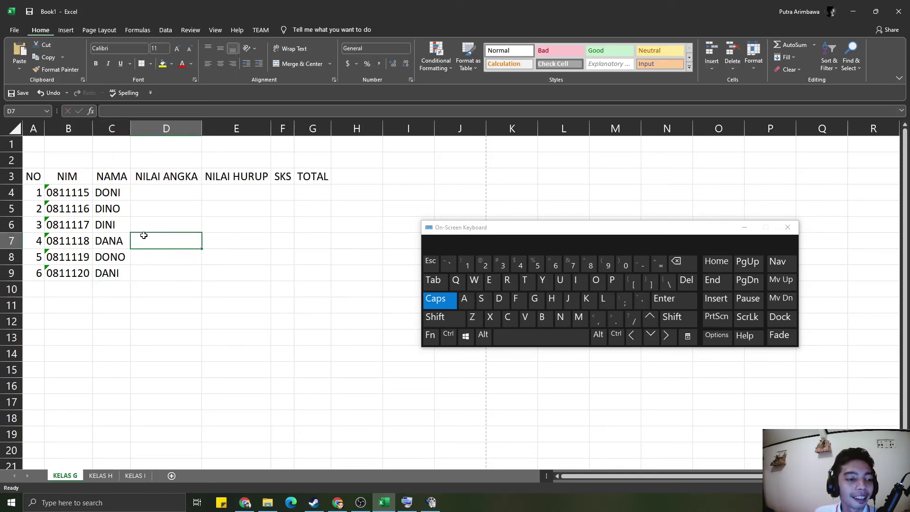
pyautogui.click(166, 202)
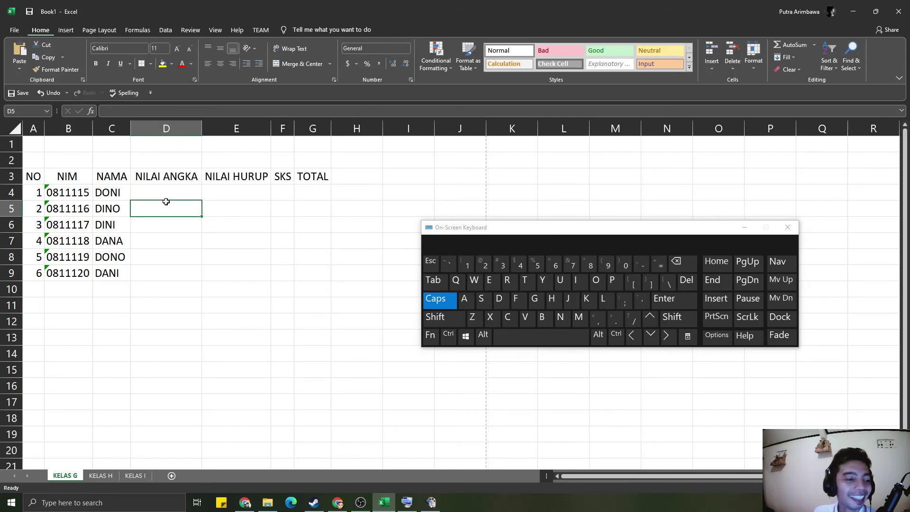
# - Enter grades A, B, C, A, B, C in D4 through D9
pyautogui.click(168, 192)
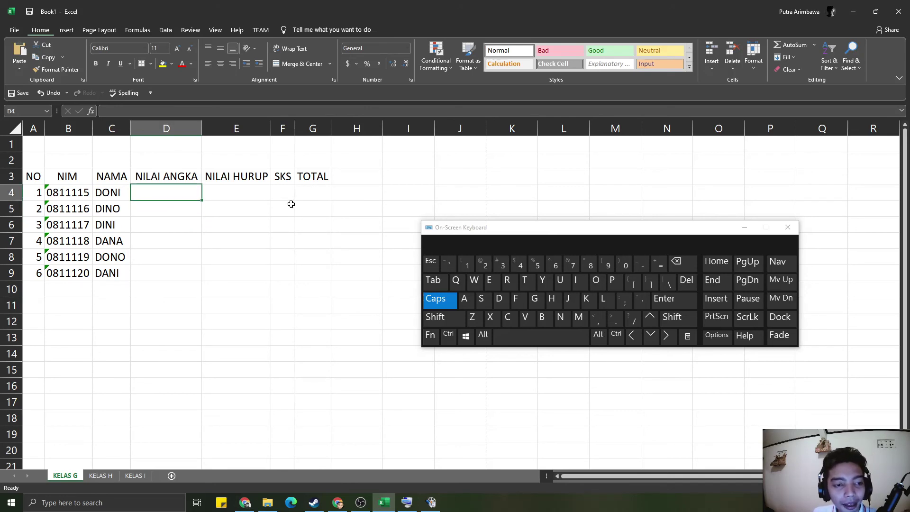
pyautogui.write('A')
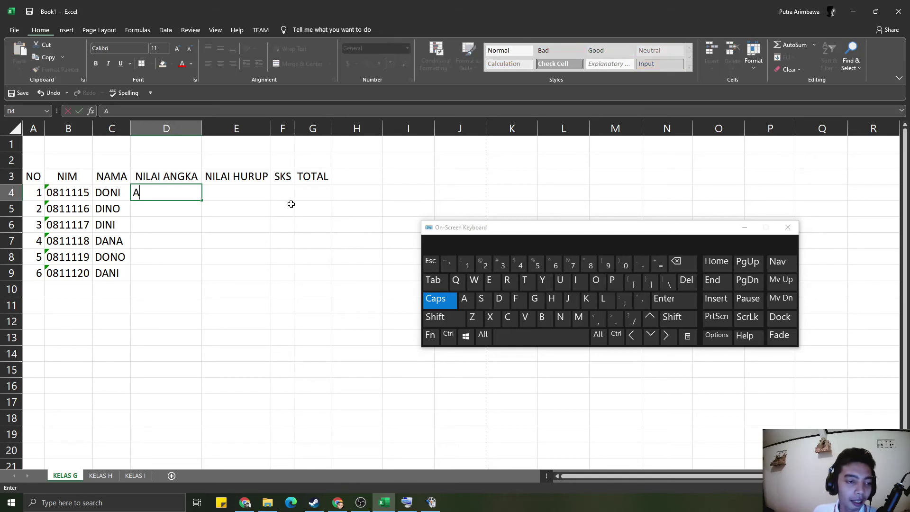
pyautogui.press('Return')
pyautogui.write('B')
pyautogui.press('Return')
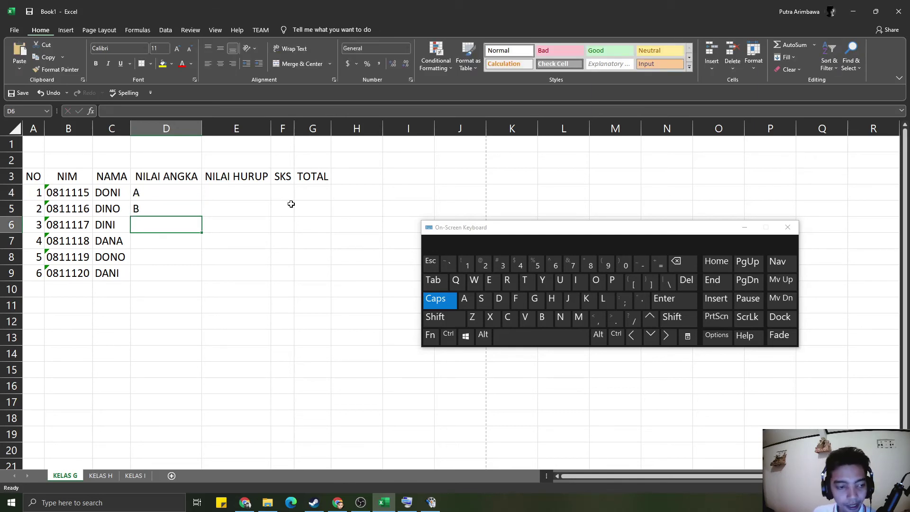
pyautogui.write('C')
pyautogui.press('Return')
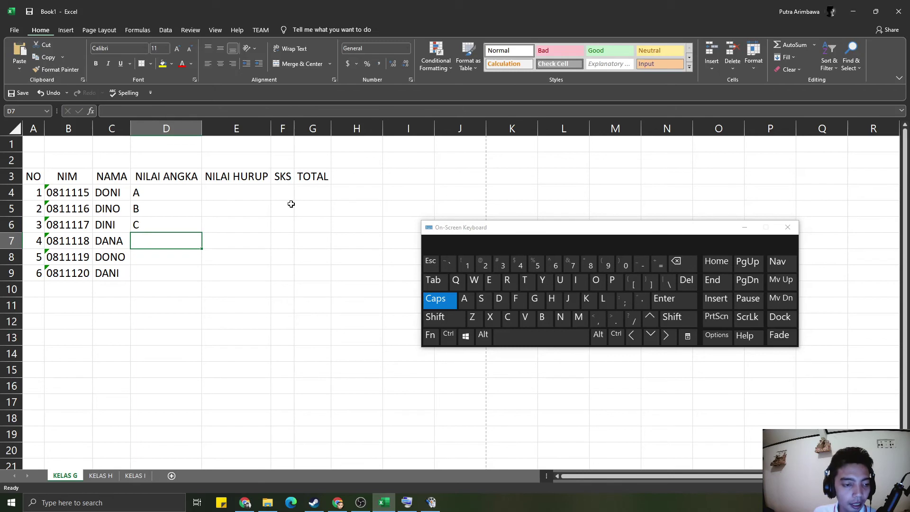
pyautogui.write('A')
pyautogui.press('Return')
pyautogui.write('B')
pyautogui.press('Return')
pyautogui.write('C')
pyautogui.press('Return')
pyautogui.click(267, 197)
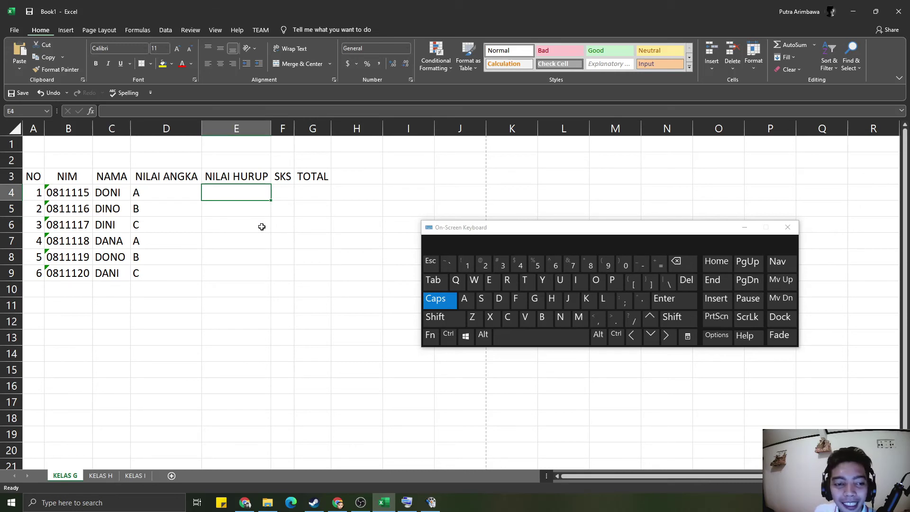
# - Enter 4, 3, 2, 4, 3, 2 in E4 through E9
pyautogui.write('4')
pyautogui.press('Return')
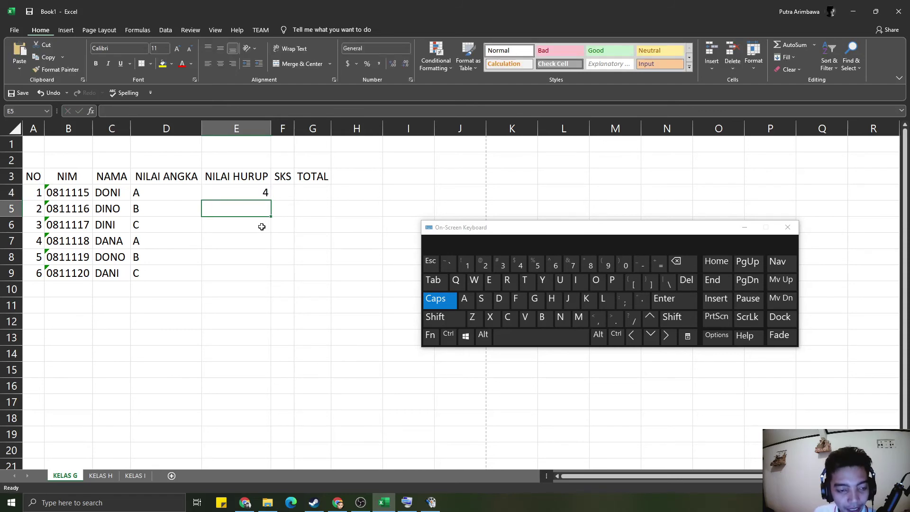
pyautogui.write('3')
pyautogui.press('Return')
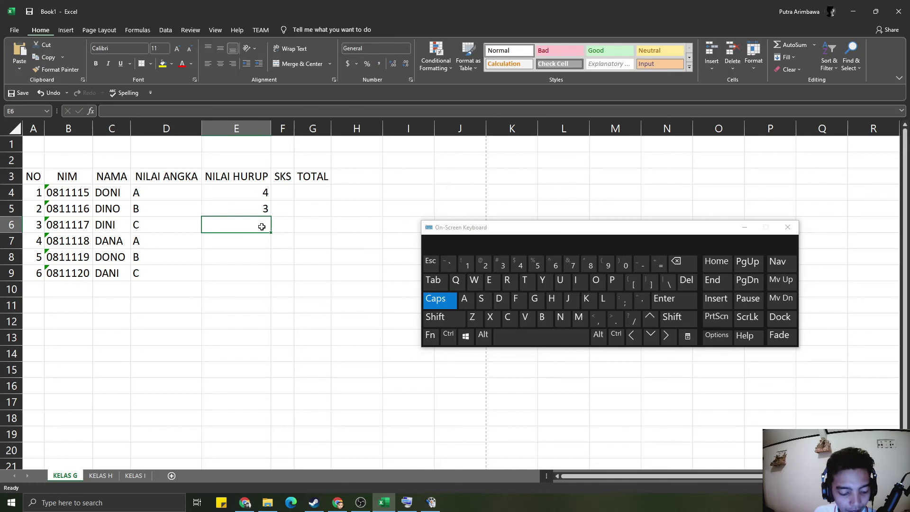
pyautogui.write('2')
pyautogui.press('Return')
pyautogui.write('4')
pyautogui.press('Return')
pyautogui.write('3')
pyautogui.press('Return')
pyautogui.write('2')
pyautogui.press('Return')
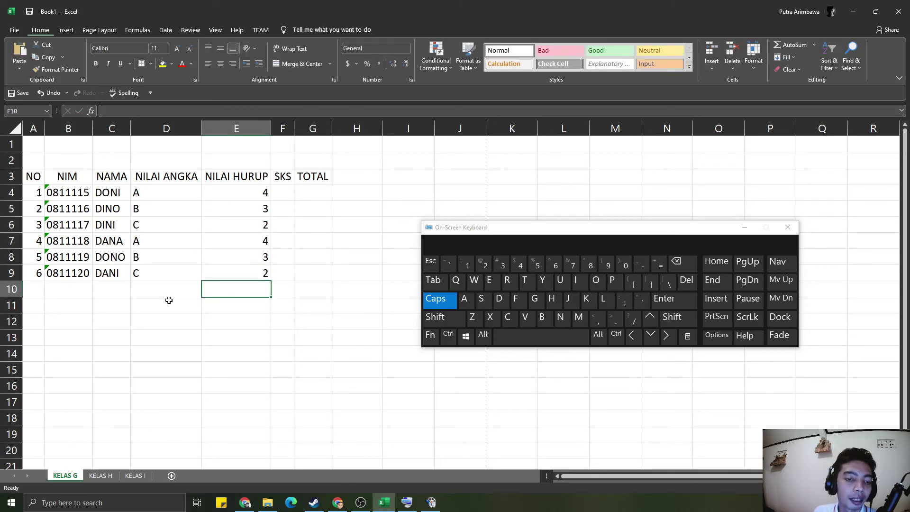
pyautogui.click(288, 197)
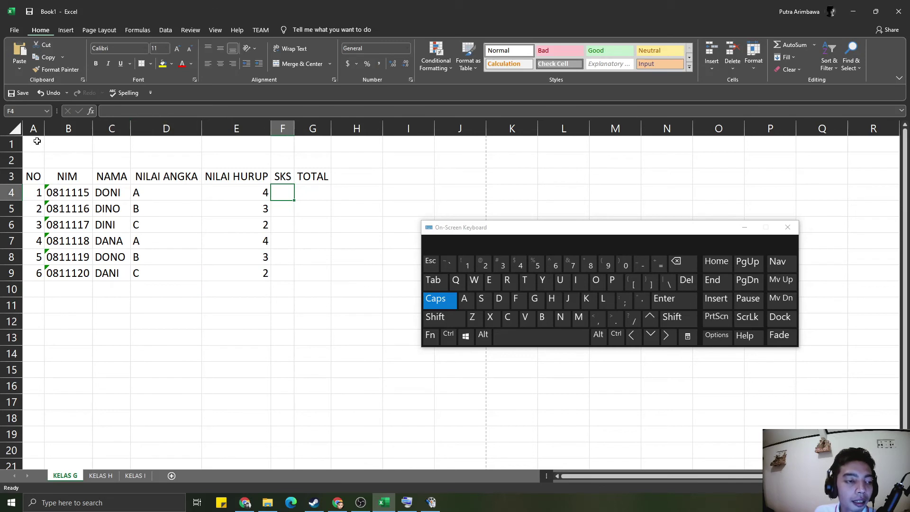
# - Type the title COMPUTER in cell A2
pyautogui.click(38, 156)
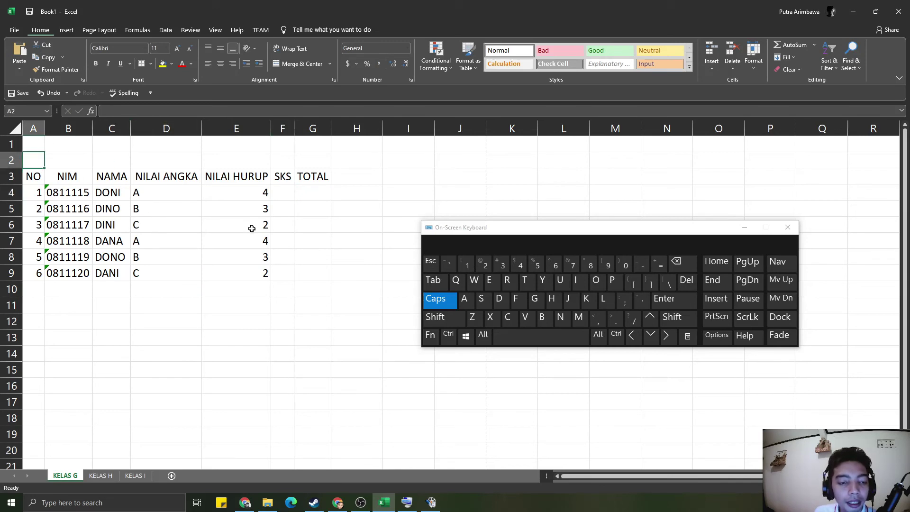
pyautogui.write('C')
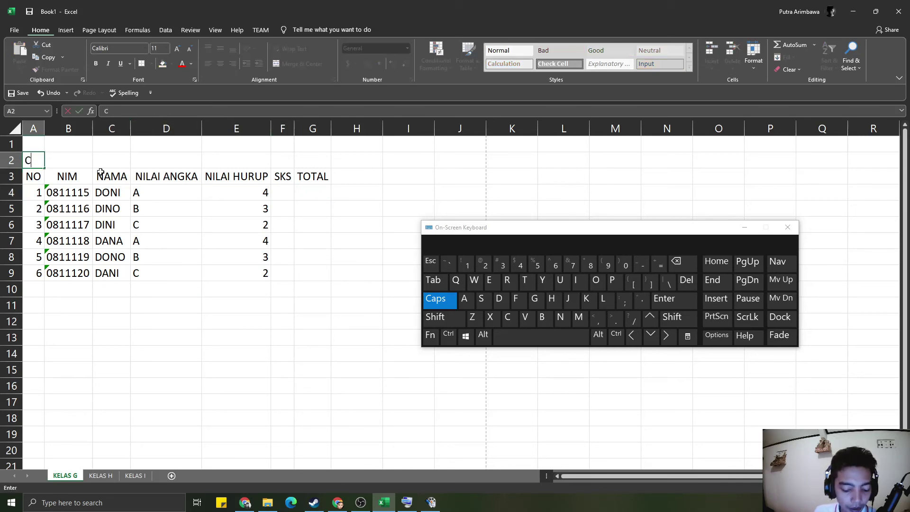
pyautogui.write('OMPUTER')
pyautogui.press('Return')
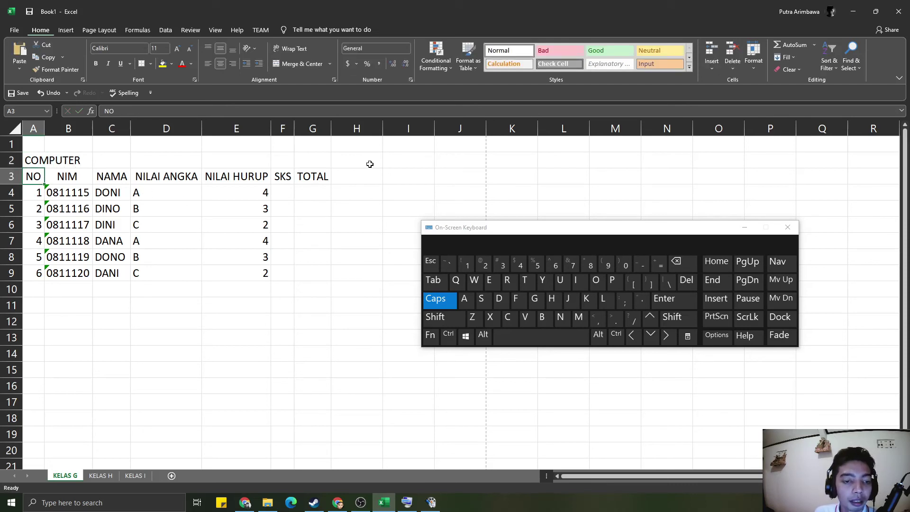
# - Enter an SKS value of 3 for every student in F4 through F9
pyautogui.click(282, 194)
pyautogui.write('3')
pyautogui.press('Return')
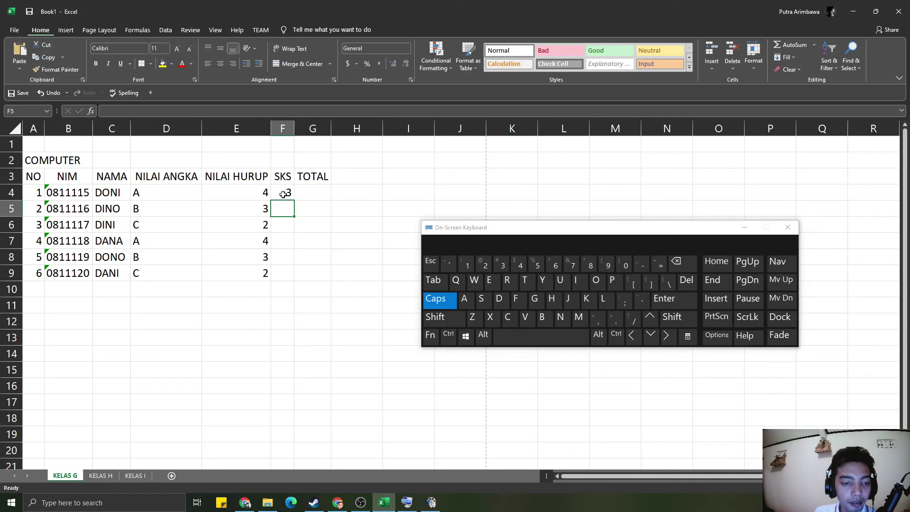
pyautogui.write('3')
pyautogui.press('Return')
pyautogui.write('3 3')
pyautogui.press('Return')
pyautogui.write('3')
pyautogui.press('Return')
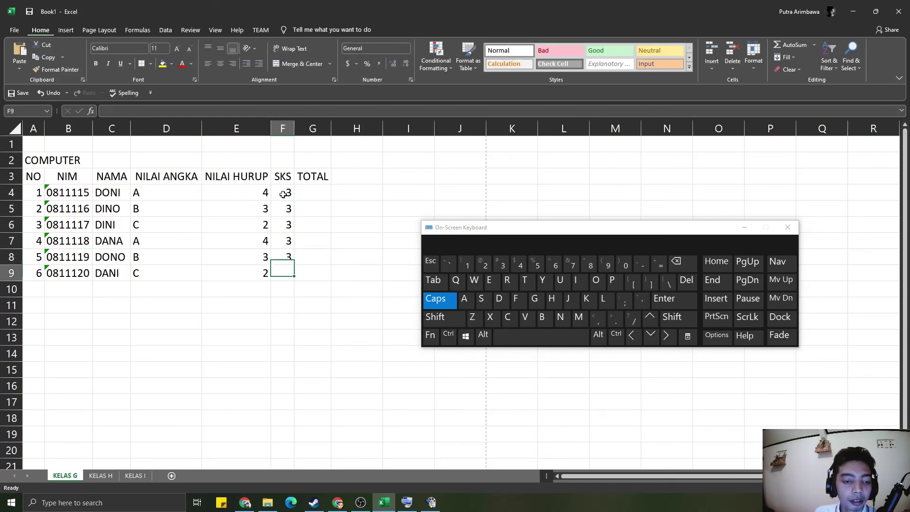
pyautogui.write('3')
pyautogui.press('Return')
pyautogui.click(327, 241)
pyautogui.click(366, 198)
pyautogui.click(305, 193)
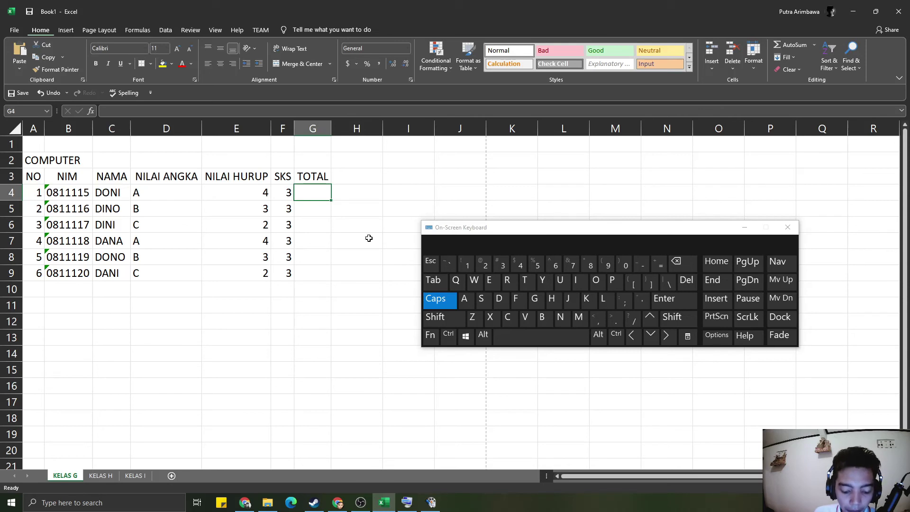
# - Enter the formula =E4*F4 in G4, giving a TOTAL of 12
pyautogui.write('=')
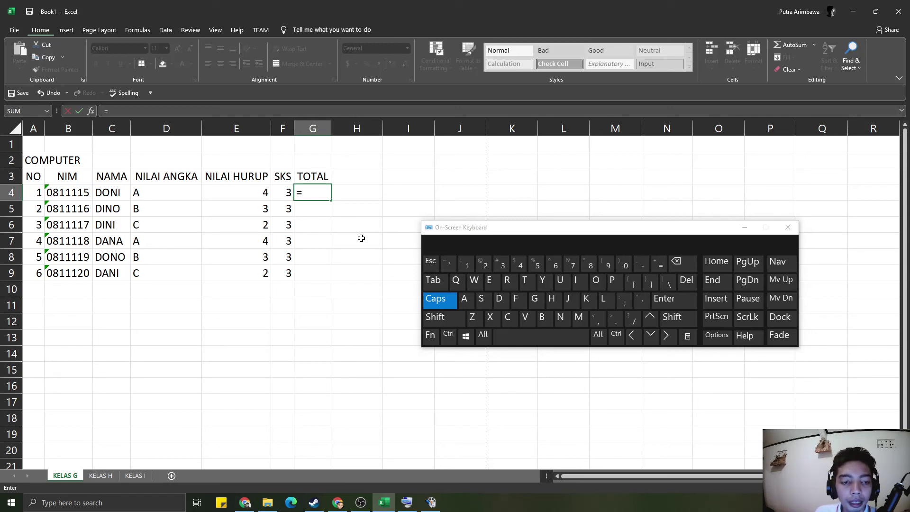
pyautogui.click(256, 196)
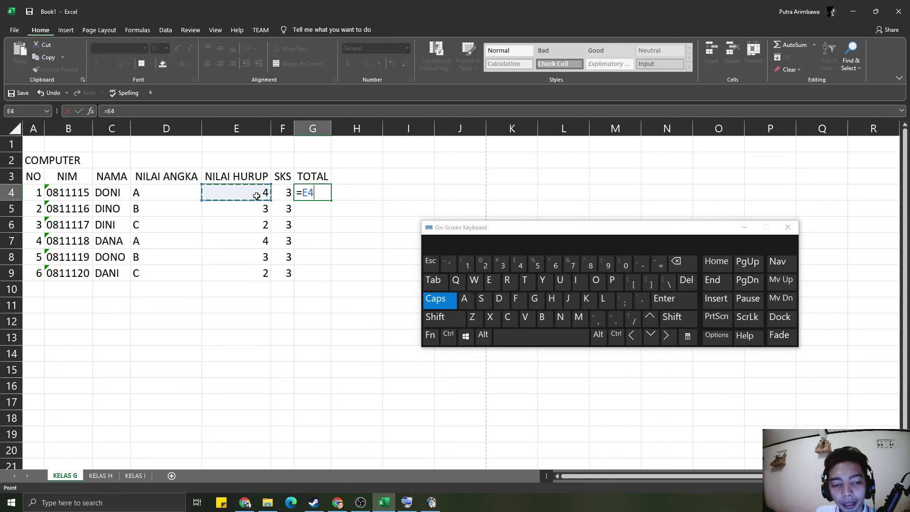
pyautogui.press('shift')
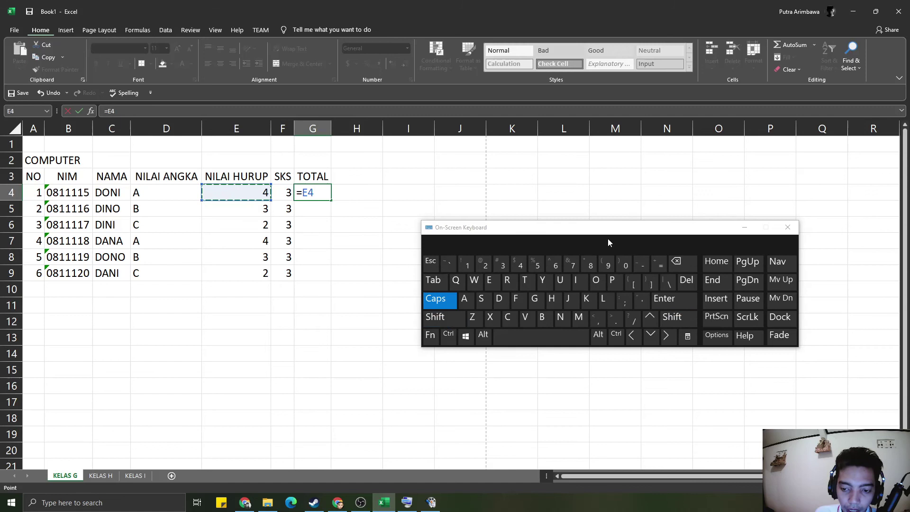
pyautogui.click(591, 269)
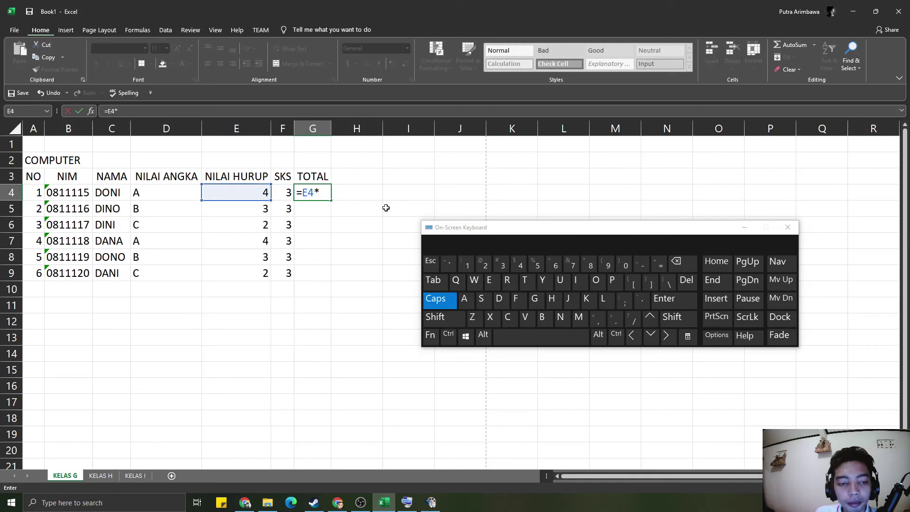
pyautogui.click(287, 194)
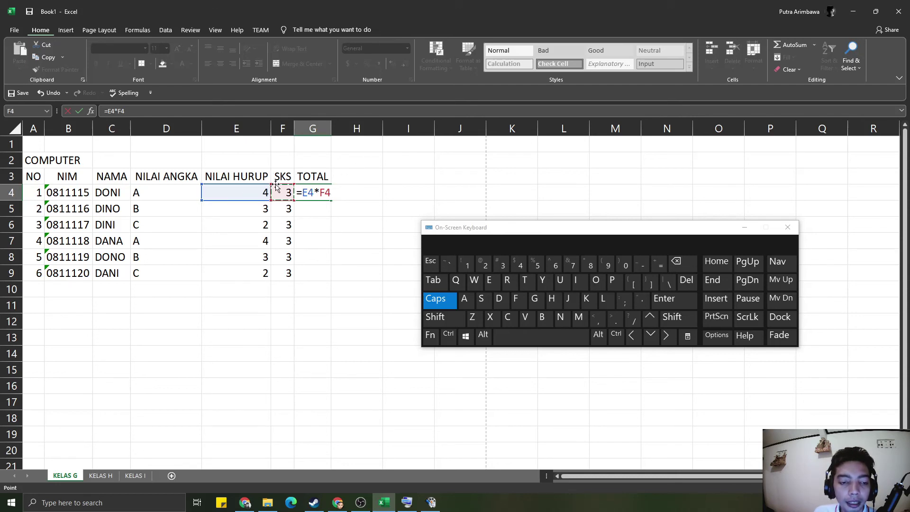
pyautogui.click(663, 299)
pyautogui.click(313, 274)
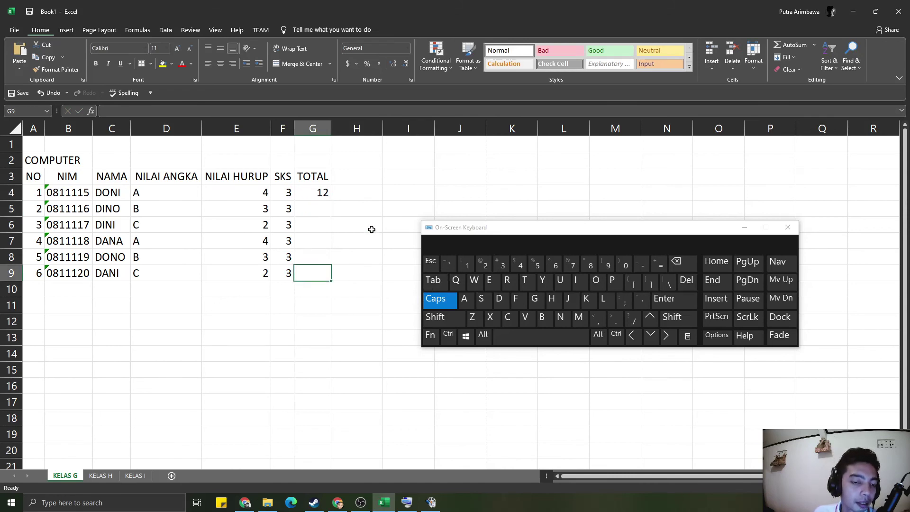
pyautogui.click(316, 209)
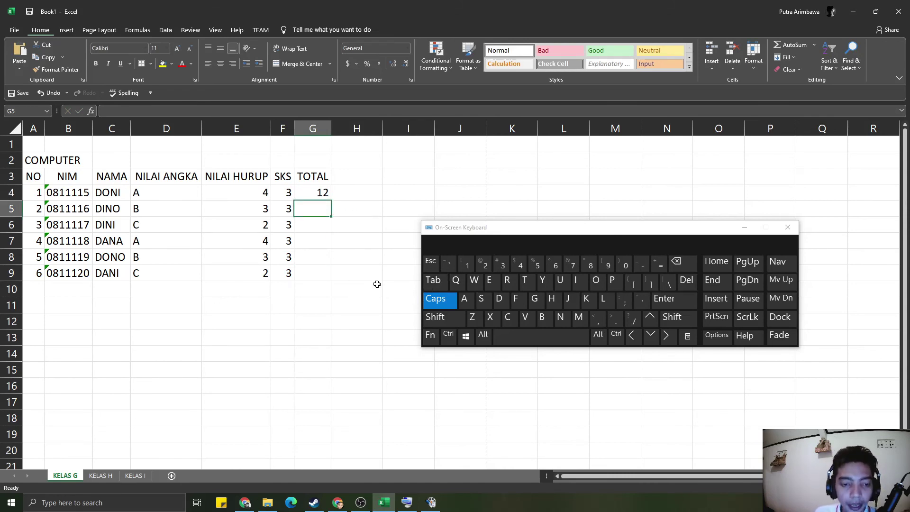
# - Enter =E5*F5 in G5 for a TOTAL of 9, then check the G5 and G4 formulas
pyautogui.write('=')
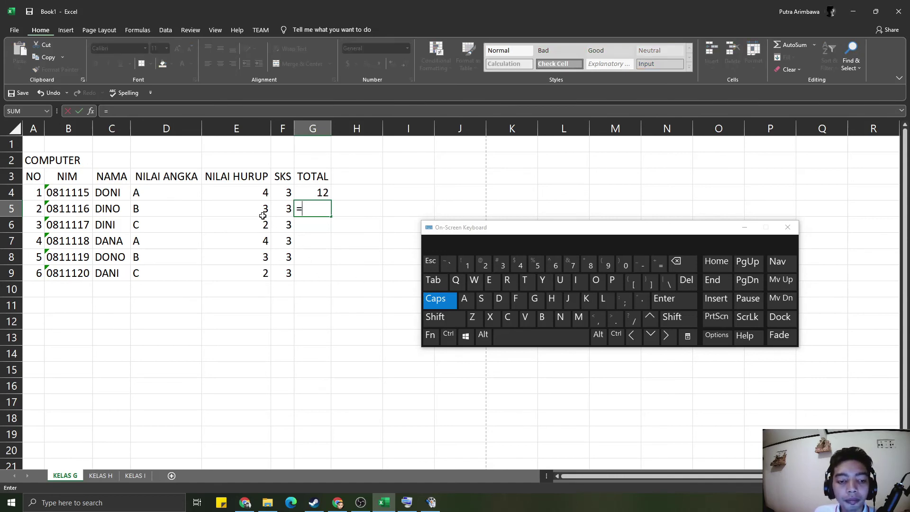
pyautogui.click(258, 209)
pyautogui.write('*')
pyautogui.click(286, 215)
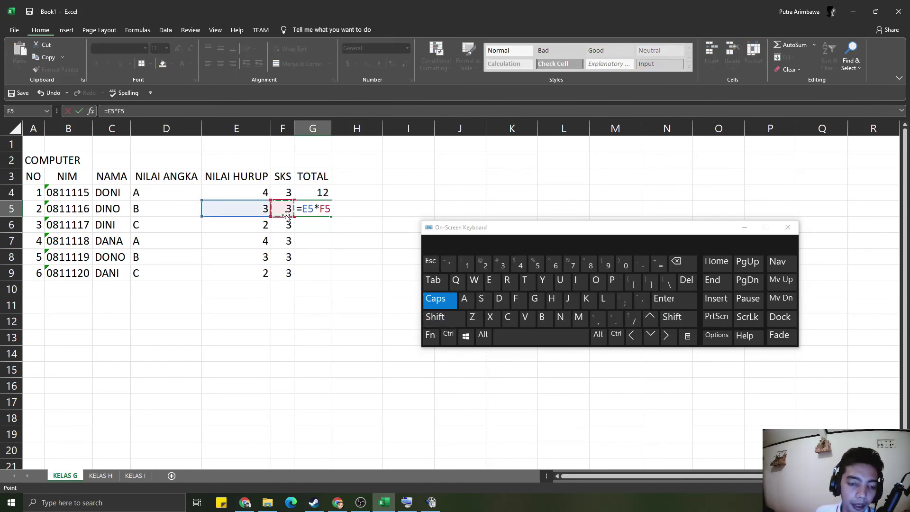
pyautogui.click(674, 296)
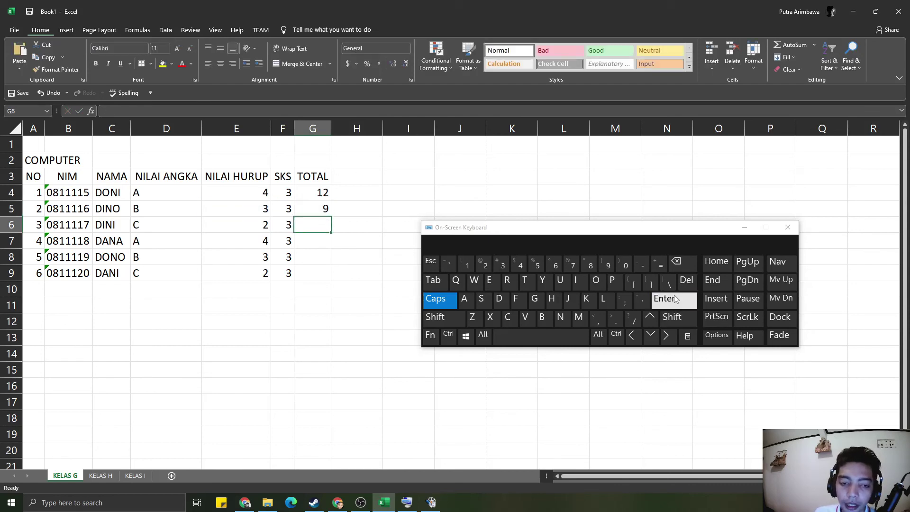
pyautogui.click(674, 296)
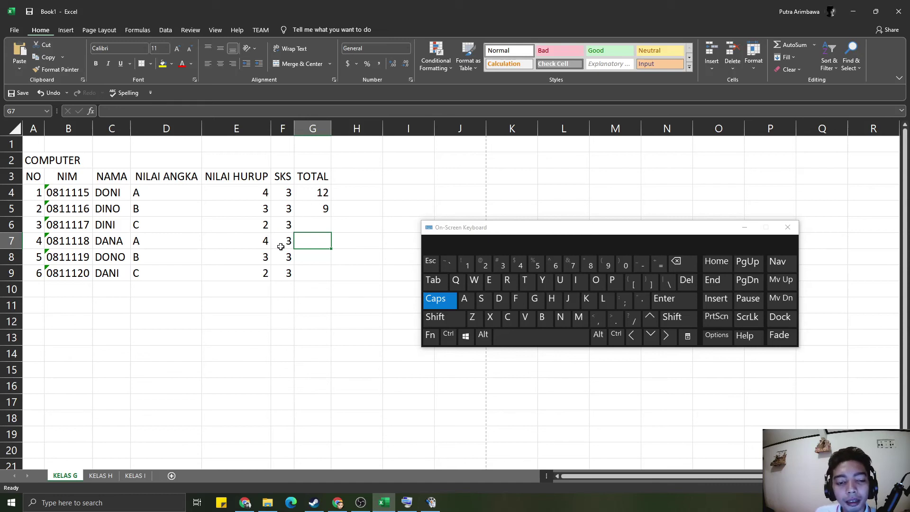
pyautogui.click(322, 212)
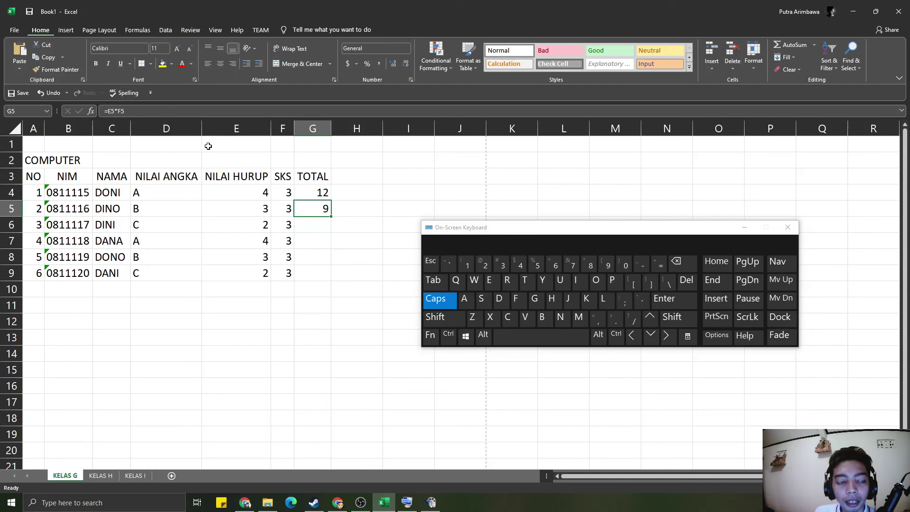
pyautogui.click(311, 195)
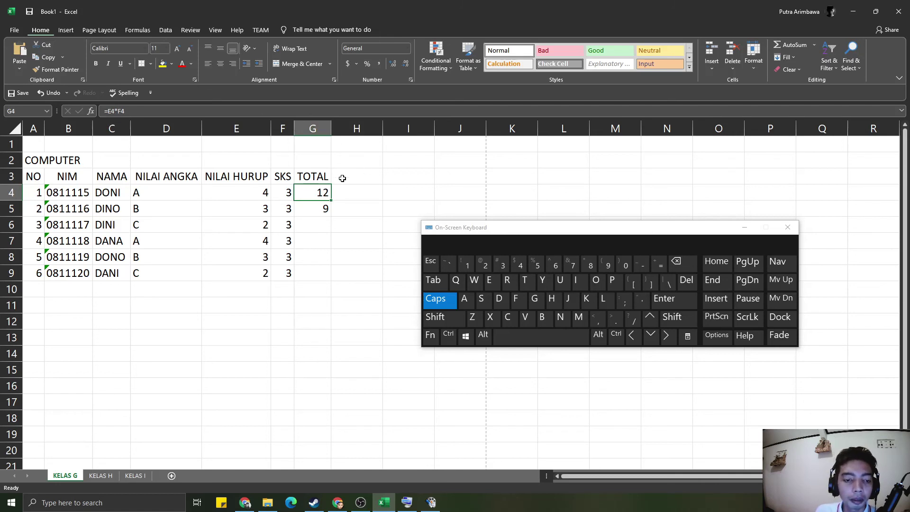
# - Fill the TOTAL formula down from G5 through G9 for the remaining students
pyautogui.click(128, 111)
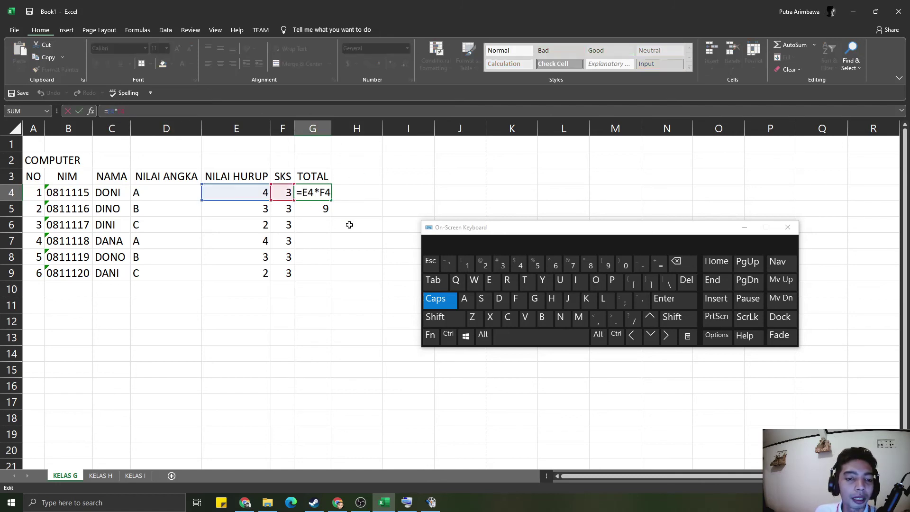
pyautogui.click(355, 240)
pyautogui.click(319, 195)
pyautogui.click(320, 213)
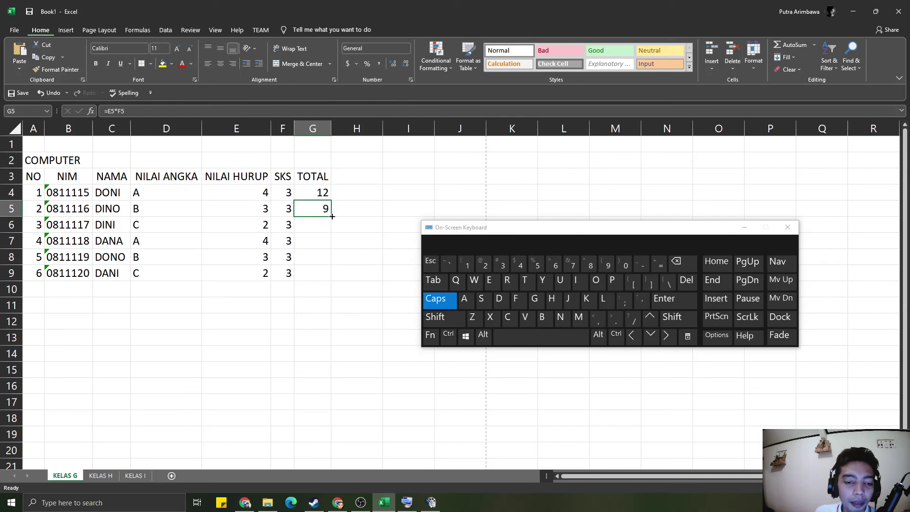
pyautogui.moveTo(332, 216); pyautogui.dragTo(332, 283)
pyautogui.click(400, 210)
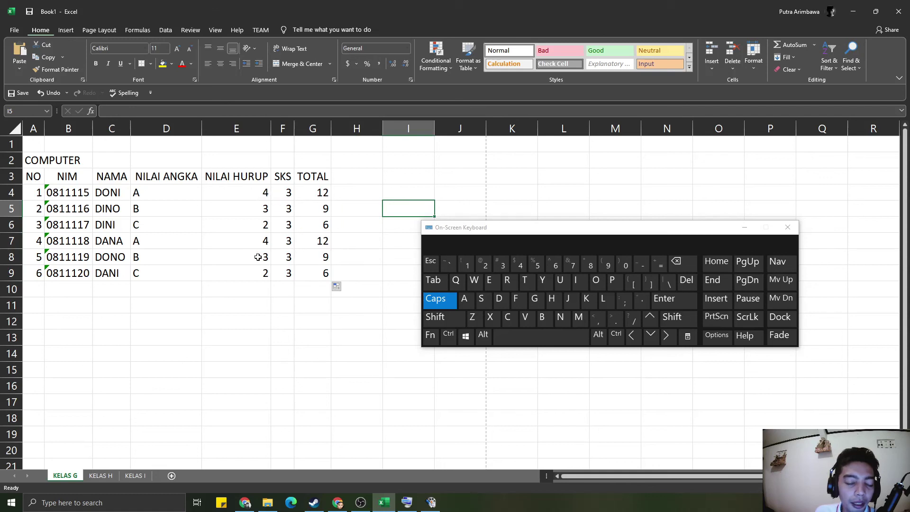
# - Check that the first and last TOTAL formulas multiply the NILAI HURUP and SKS cells
pyautogui.click(308, 273)
pyautogui.click(311, 199)
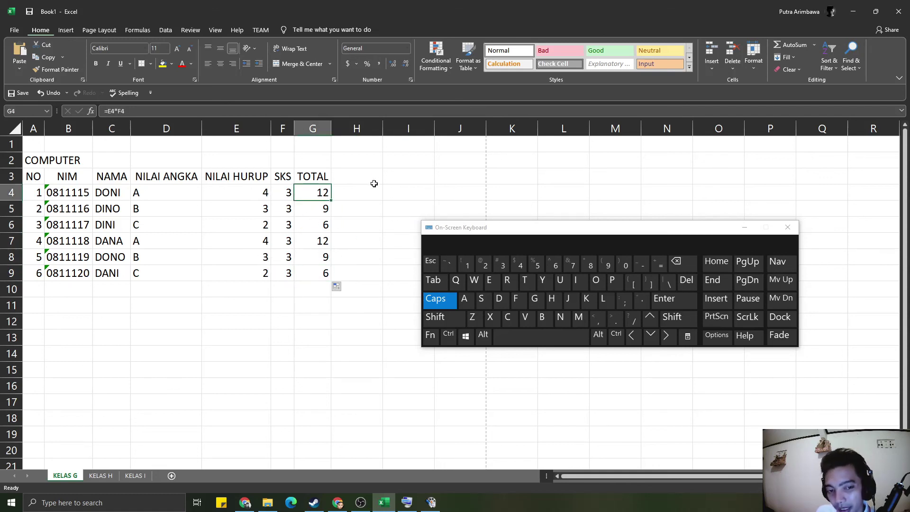
pyautogui.click(213, 109)
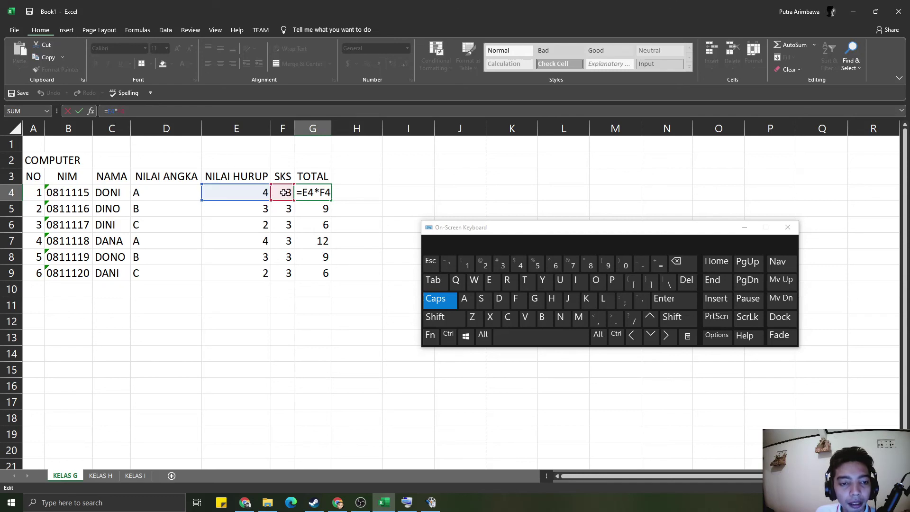
pyautogui.click(387, 224)
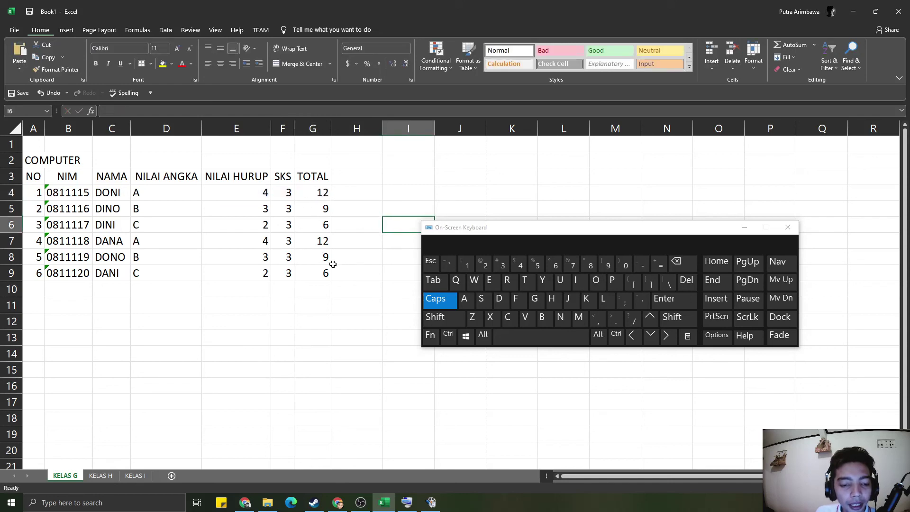
pyautogui.click(314, 270)
pyautogui.click(142, 113)
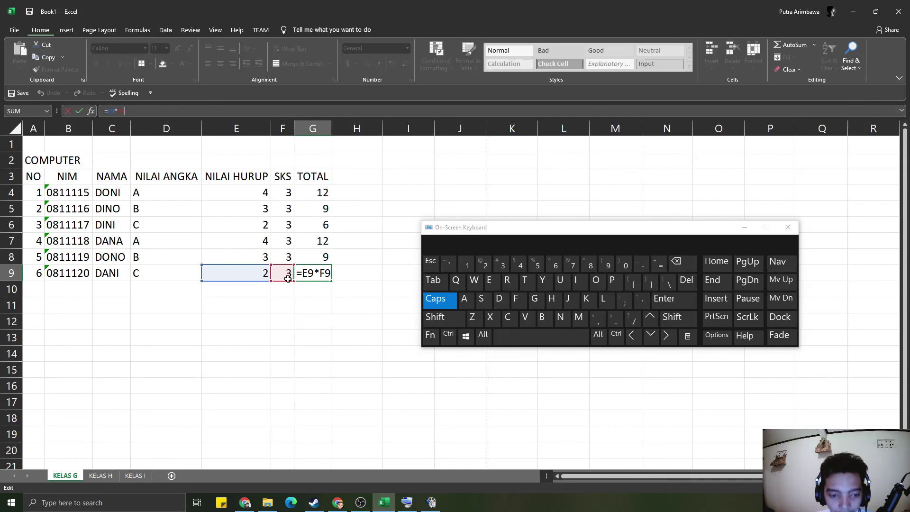
pyautogui.click(312, 193)
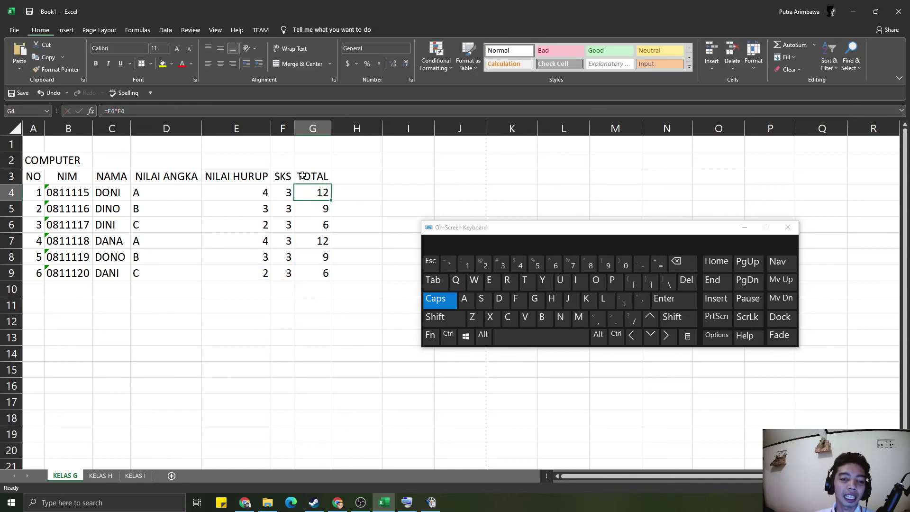
# - Recheck the last student's TOTAL formula against the NILAI HURUP value
pyautogui.click(281, 196)
pyautogui.click(258, 187)
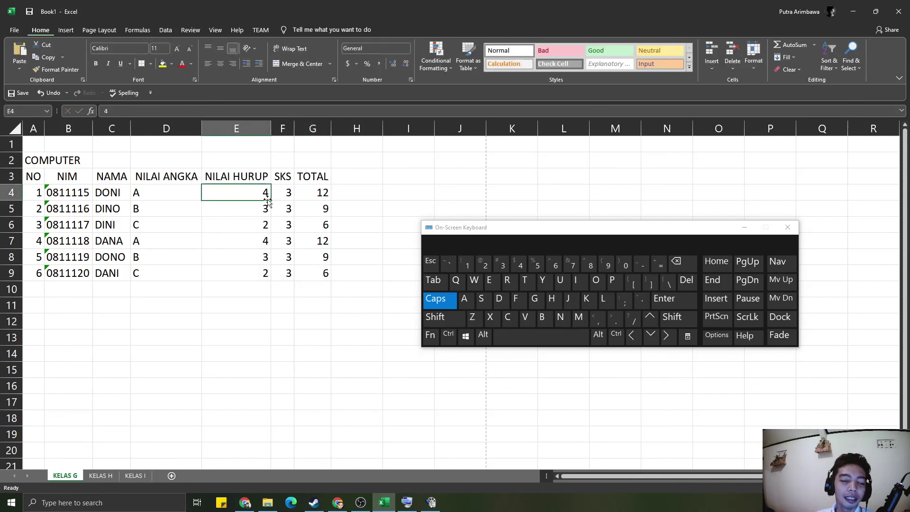
pyautogui.click(275, 196)
pyautogui.click(309, 255)
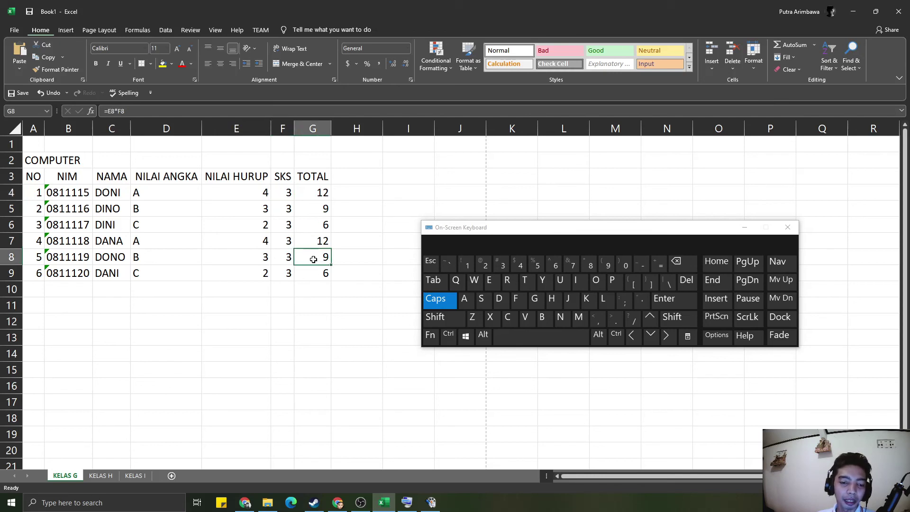
pyautogui.click(308, 267)
pyautogui.doubleClick(308, 268)
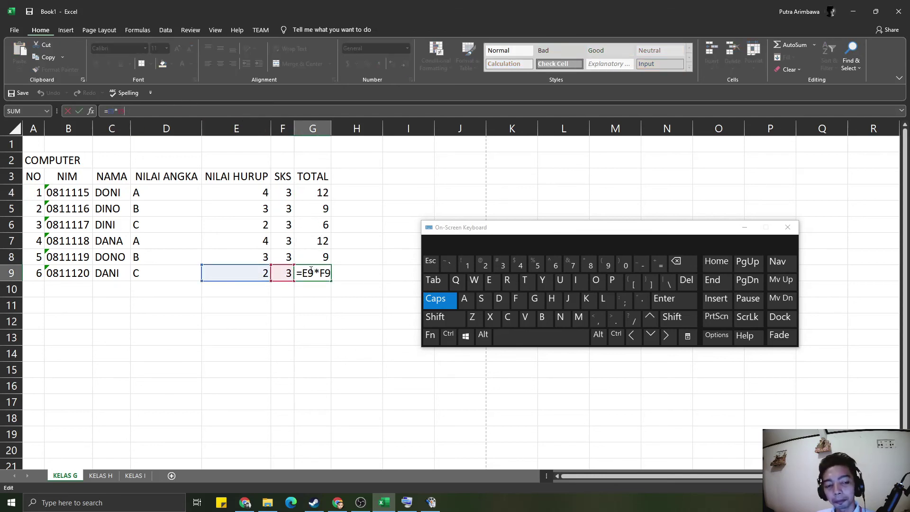
pyautogui.click(291, 245)
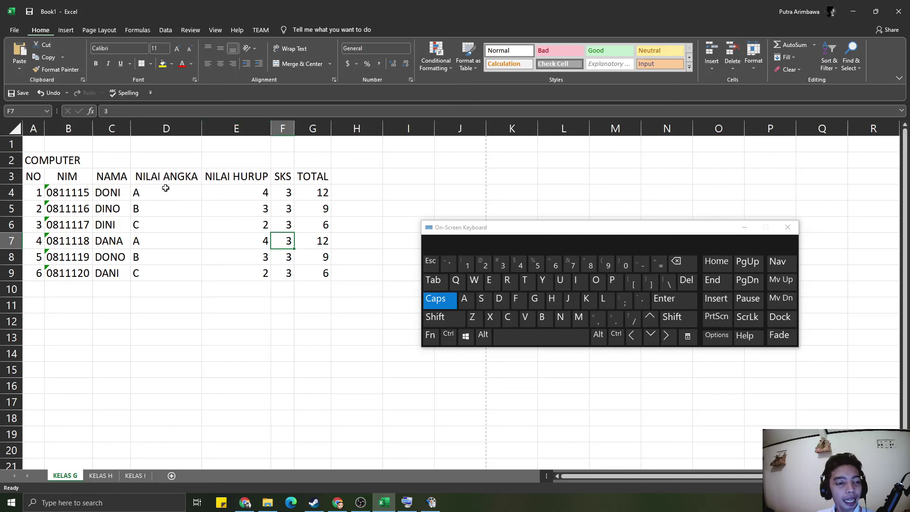
# - Centre-align the student data from NIM through TOTAL
pyautogui.moveTo(62, 190); pyautogui.dragTo(310, 273)
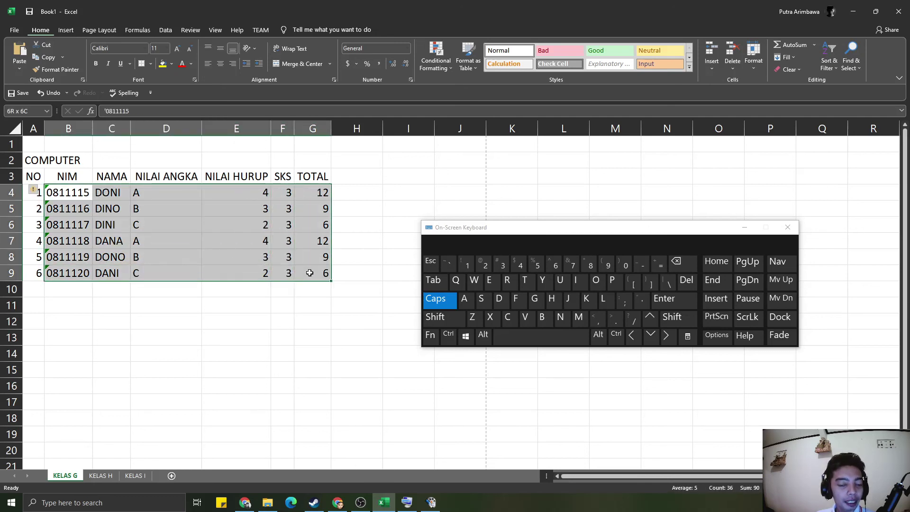
pyautogui.click(220, 63)
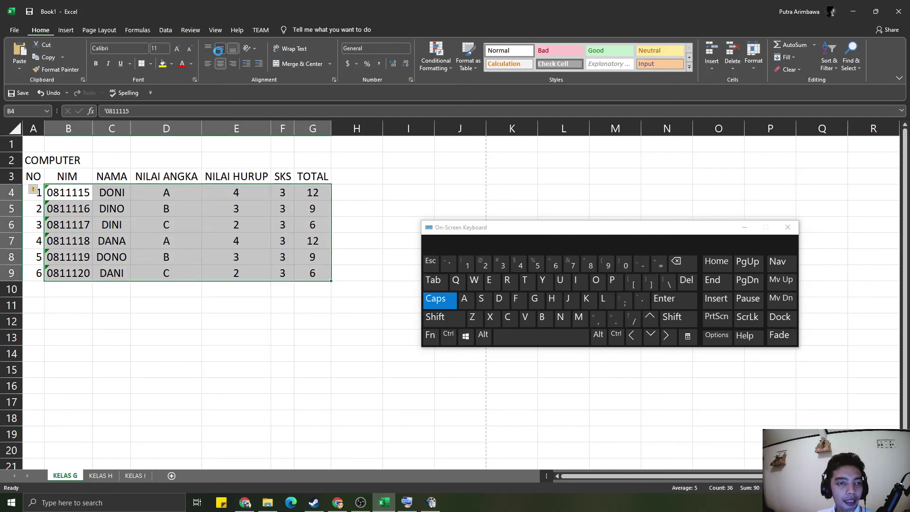
pyautogui.click(158, 219)
pyautogui.click(285, 290)
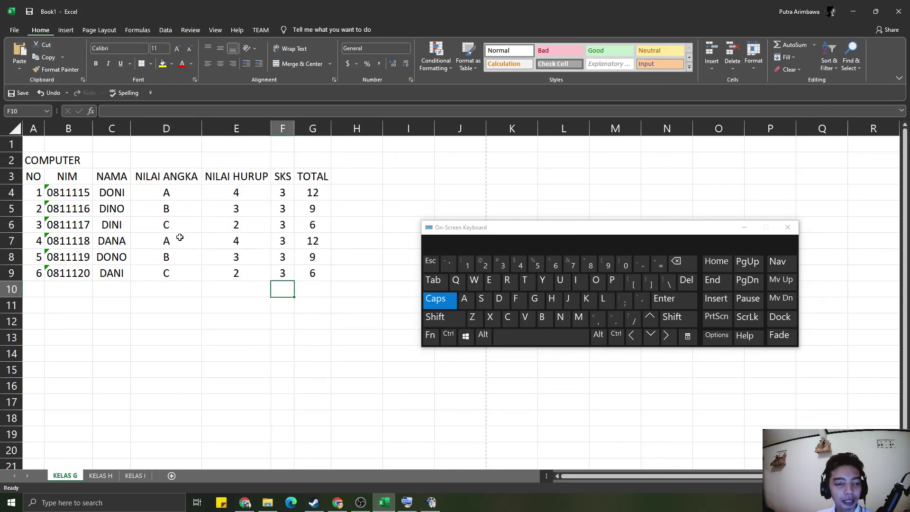
# - Apply All Borders to the whole table A3:G9
pyautogui.moveTo(32, 182); pyautogui.dragTo(304, 279)
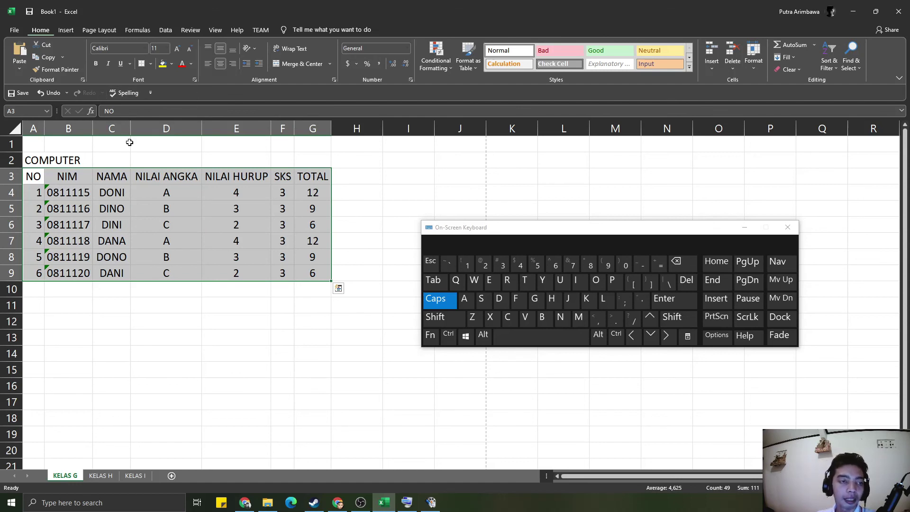
pyautogui.click(179, 224)
pyautogui.moveTo(35, 176); pyautogui.dragTo(313, 273)
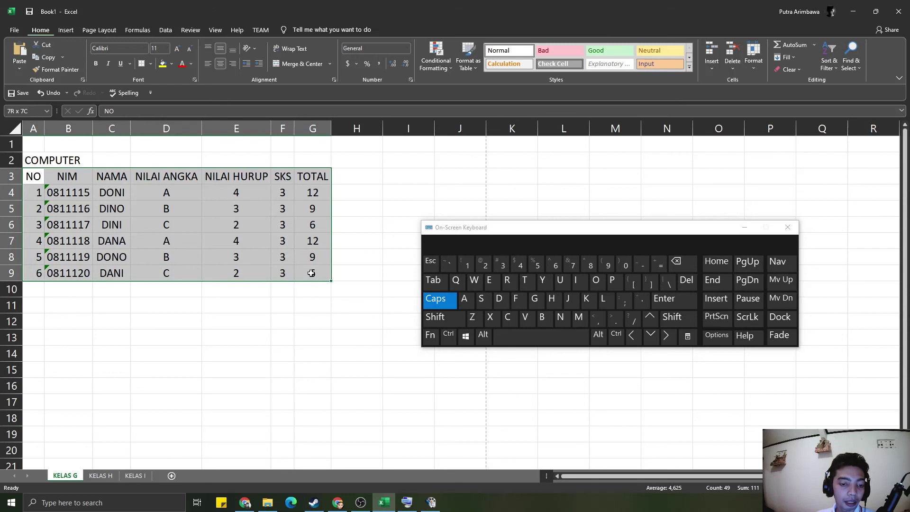
pyautogui.click(150, 65)
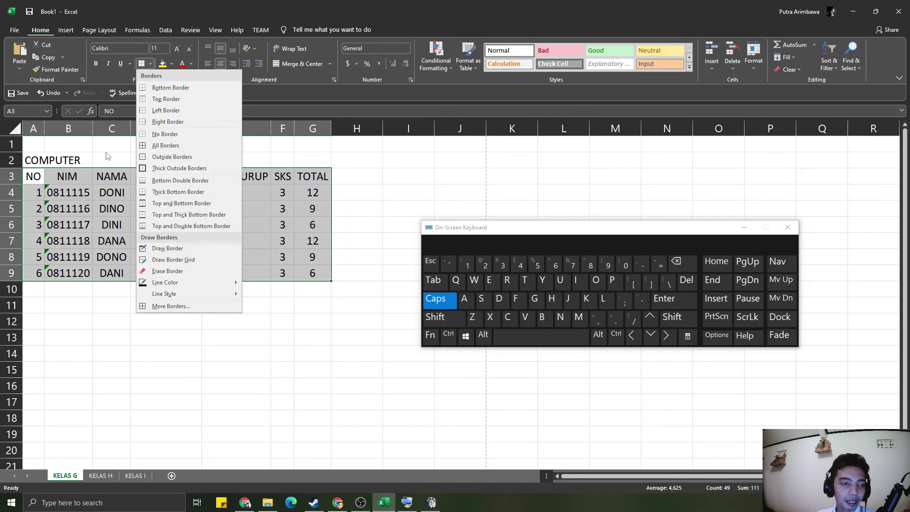
pyautogui.click(167, 145)
# - Give the header row A3:G3 a Thick Outside Border
pyautogui.click(237, 253)
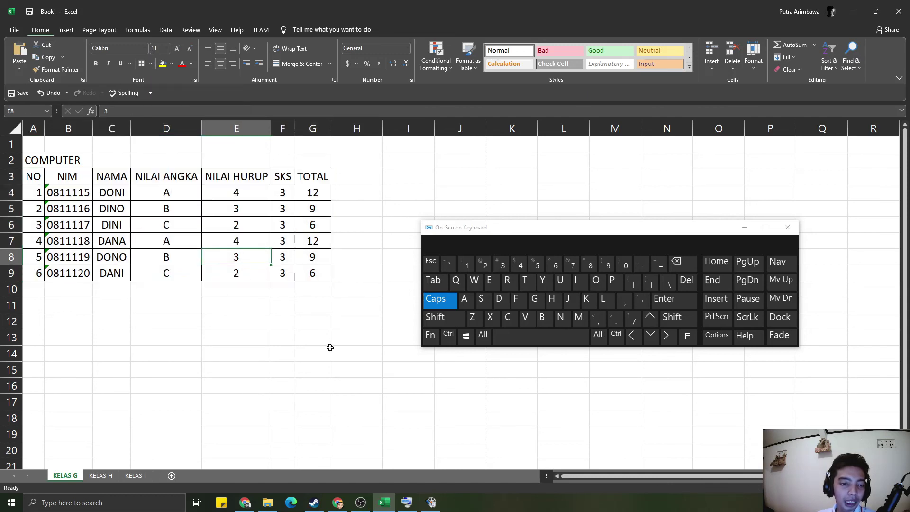
pyautogui.moveTo(32, 177); pyautogui.dragTo(308, 178)
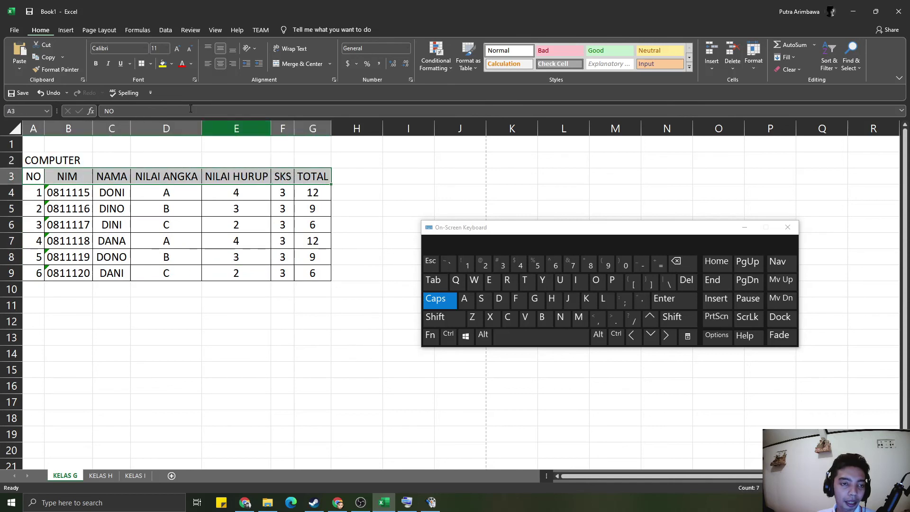
pyautogui.click(151, 64)
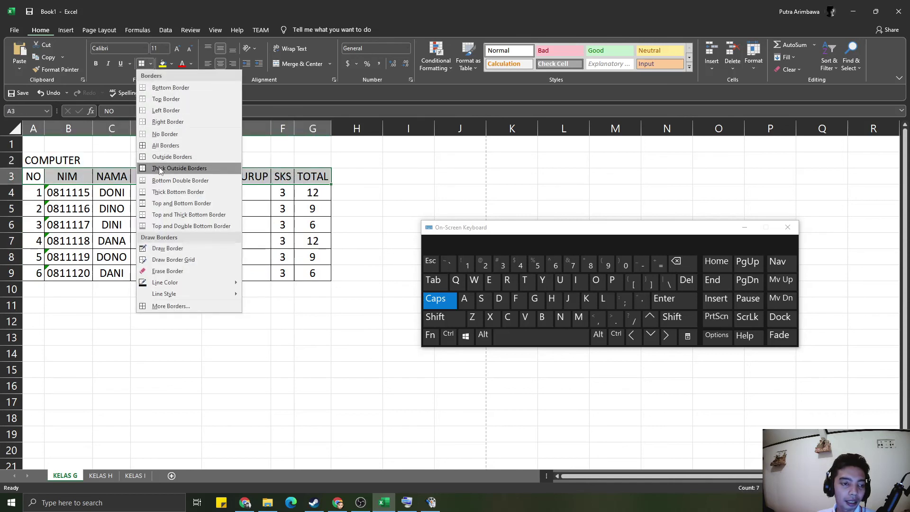
pyautogui.click(158, 168)
pyautogui.click(388, 198)
pyautogui.click(542, 165)
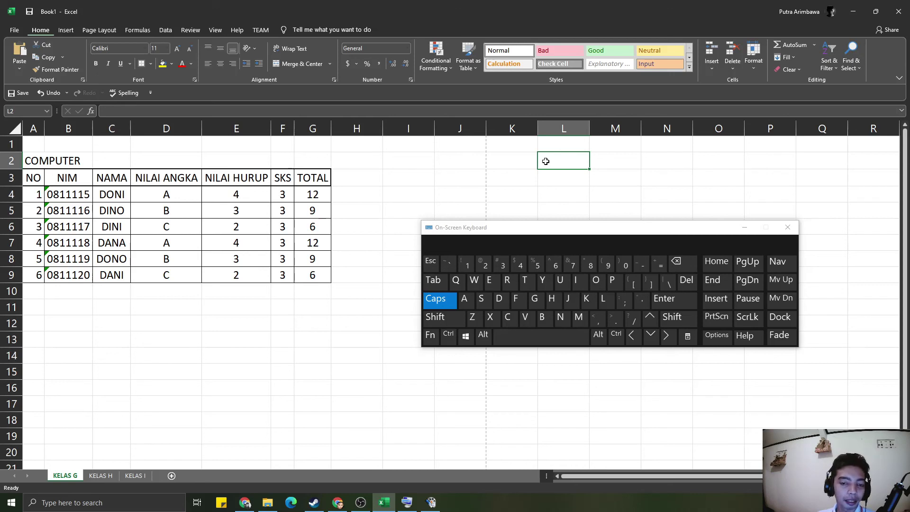
pyautogui.click(354, 178)
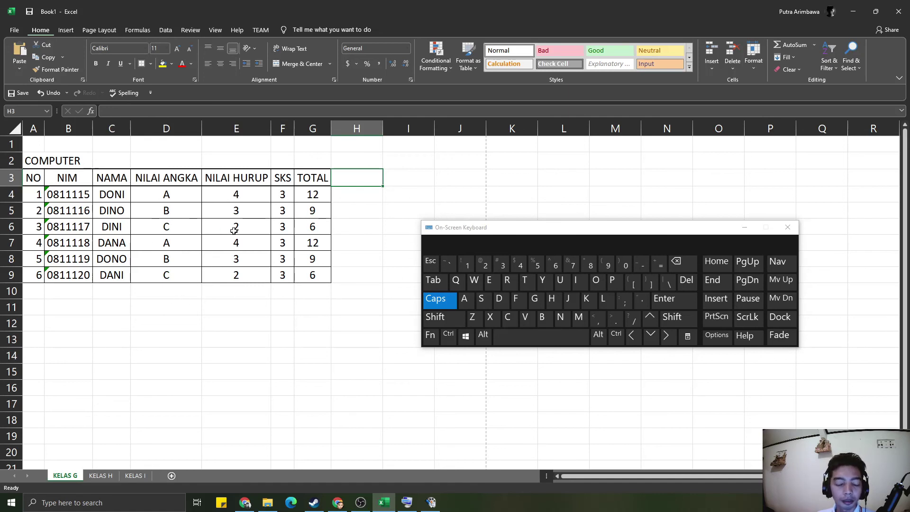
pyautogui.click(68, 203)
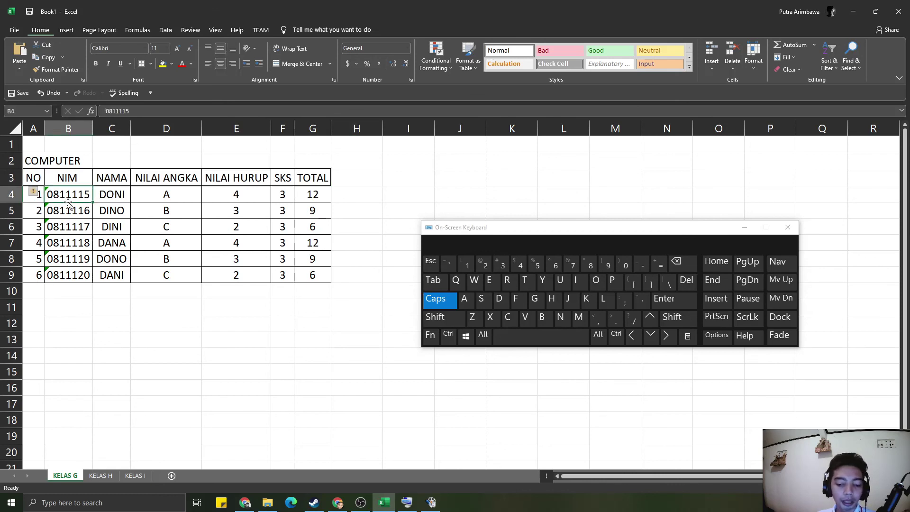
pyautogui.click(254, 212)
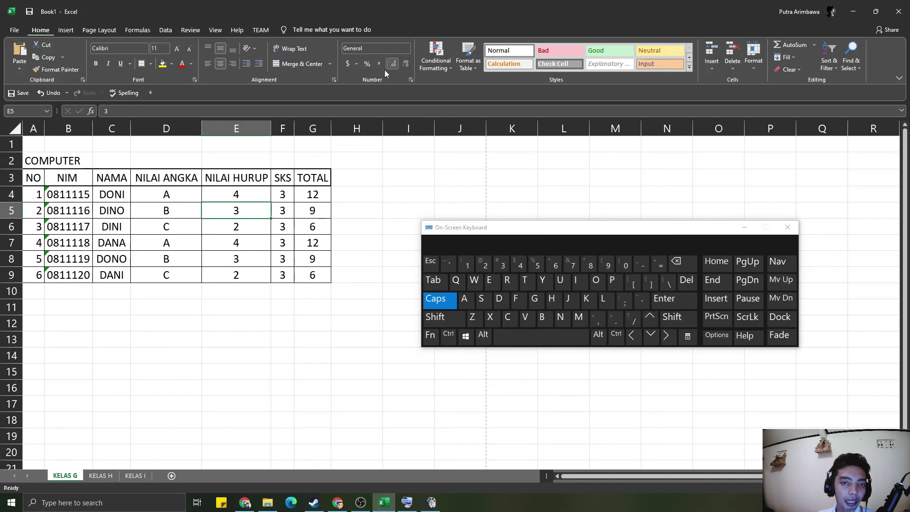
pyautogui.click(408, 48)
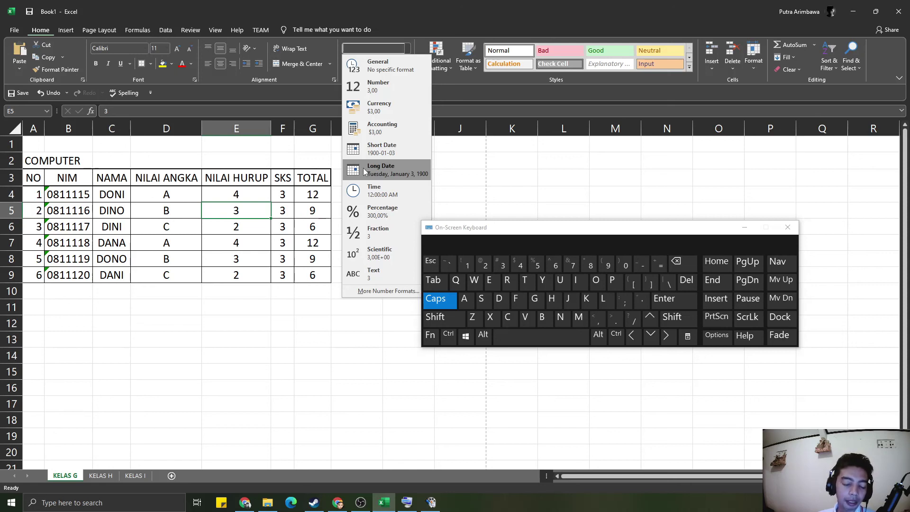
pyautogui.click(222, 225)
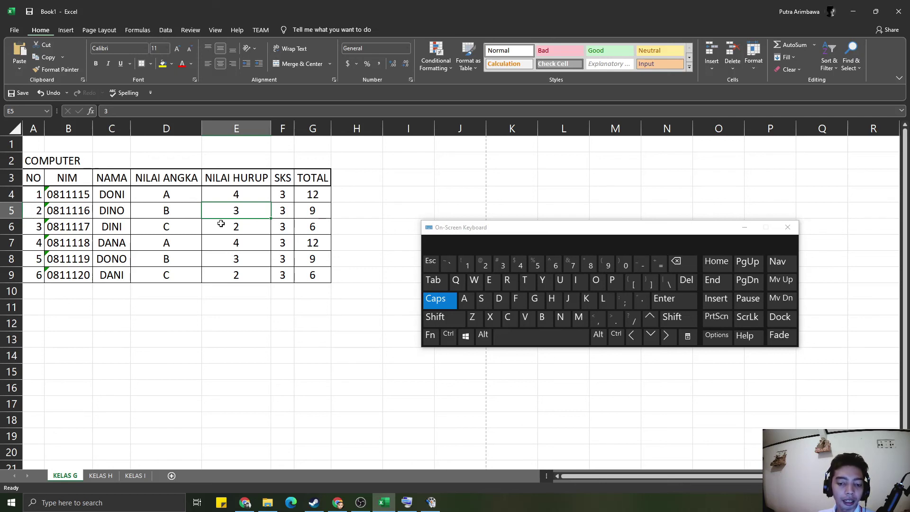
pyautogui.click(313, 195)
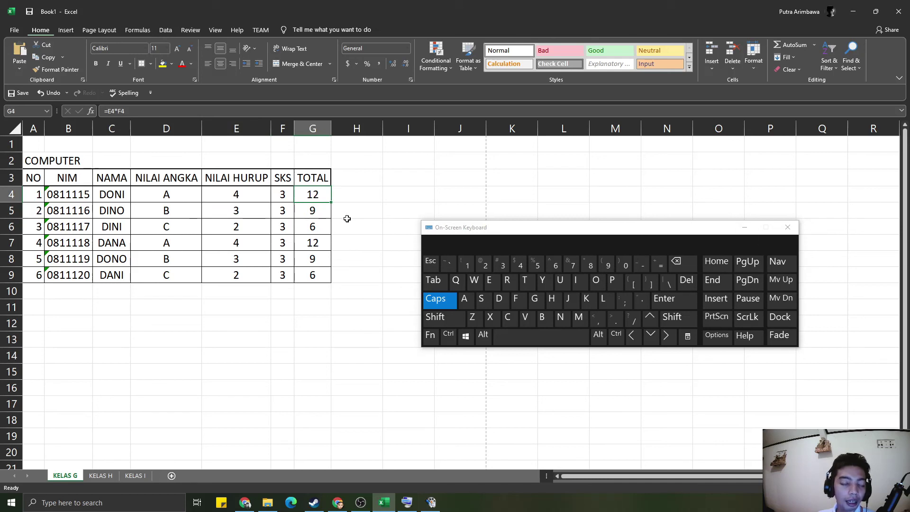
pyautogui.click(126, 112)
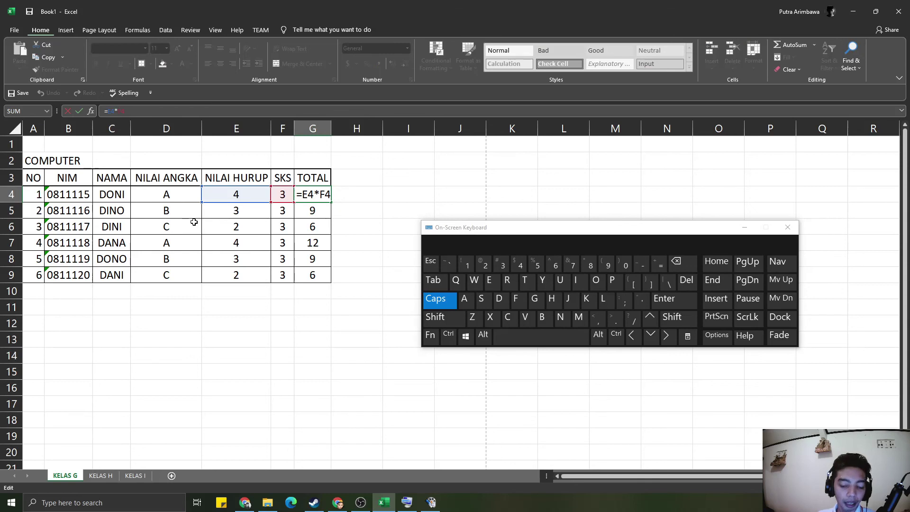
pyautogui.press('BackSpace')
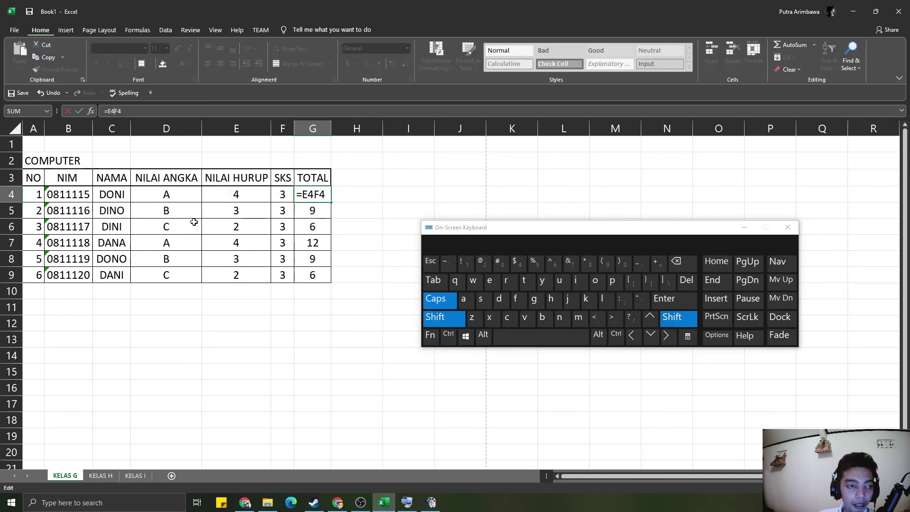
pyautogui.write('+')
pyautogui.press('Return')
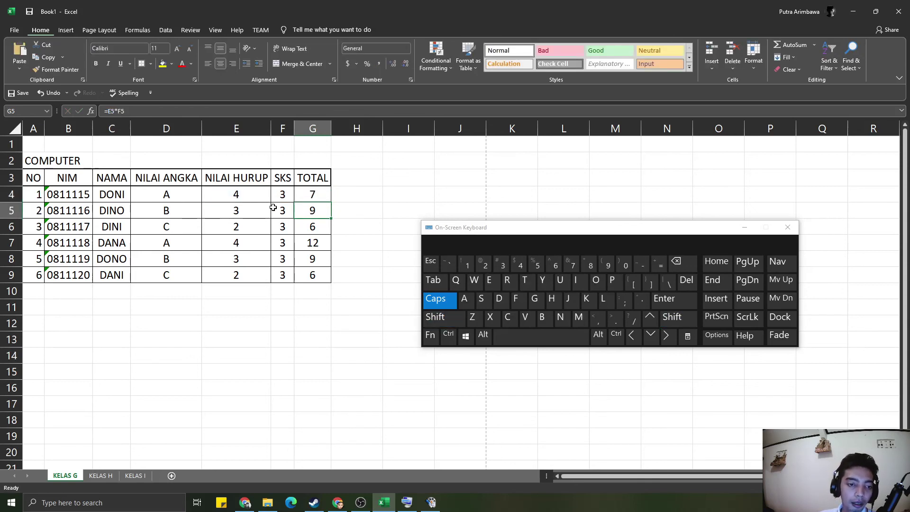
pyautogui.click(322, 191)
pyautogui.moveTo(331, 202); pyautogui.dragTo(329, 274)
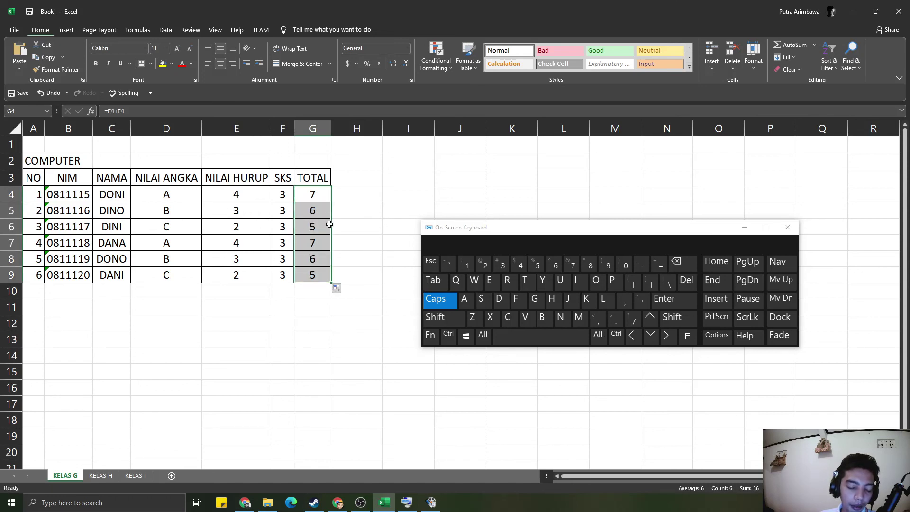
pyautogui.click(344, 229)
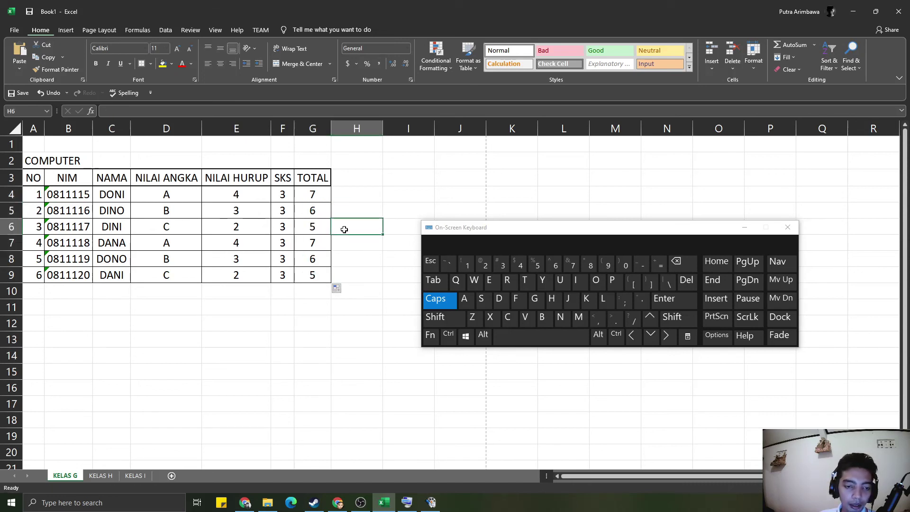
pyautogui.click(319, 198)
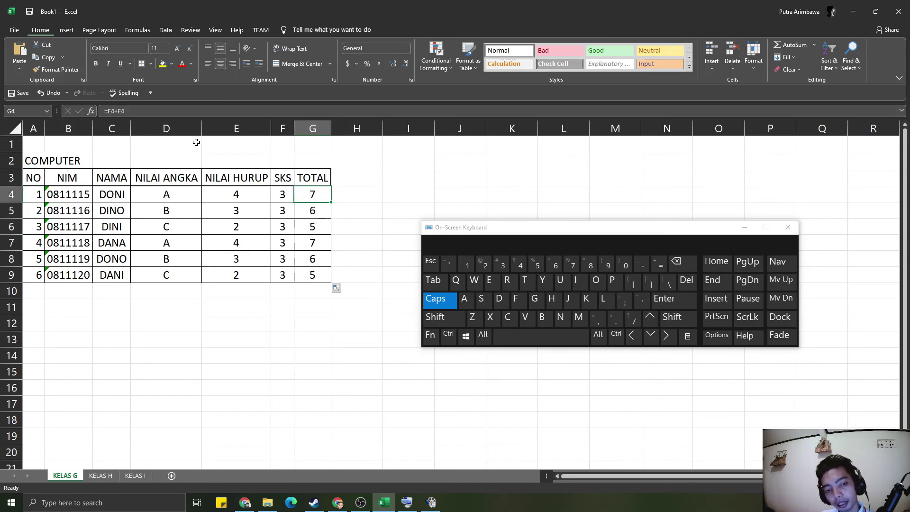
pyautogui.press('F2')
pyautogui.press('Left')
pyautogui.press('Left')
pyautogui.press('BackSpace')
pyautogui.write('-')
pyautogui.press('Return')
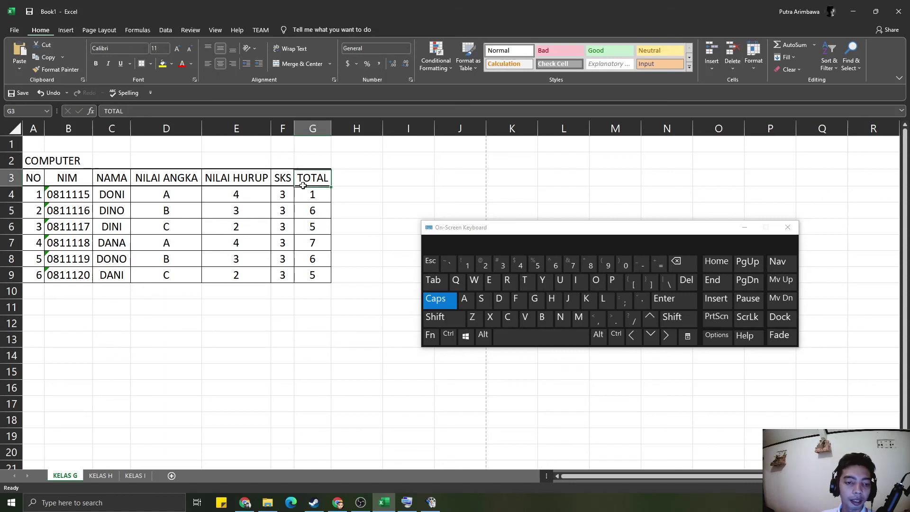
pyautogui.click(309, 197)
pyautogui.press('F2')
pyautogui.press('BackSpace')
pyautogui.write('*')
pyautogui.press('Return')
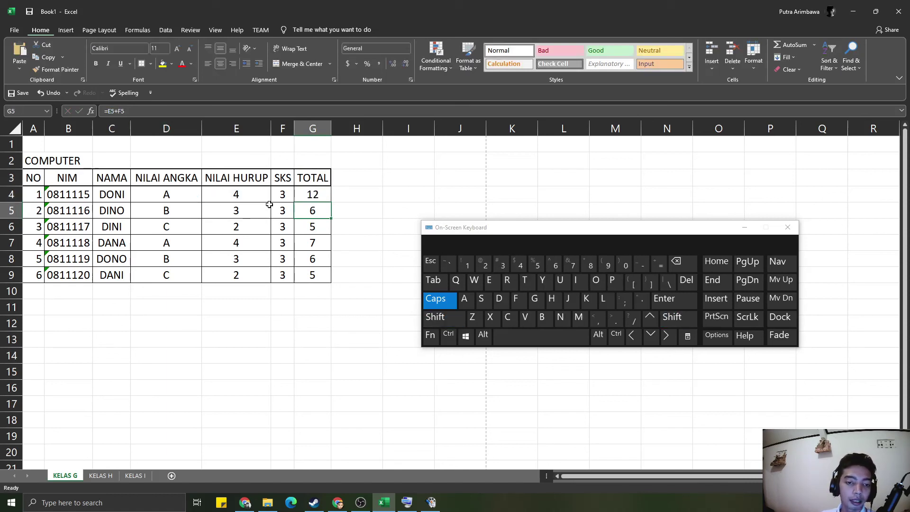
pyautogui.click(309, 195)
pyautogui.moveTo(331, 203); pyautogui.dragTo(333, 279)
pyautogui.click(371, 178)
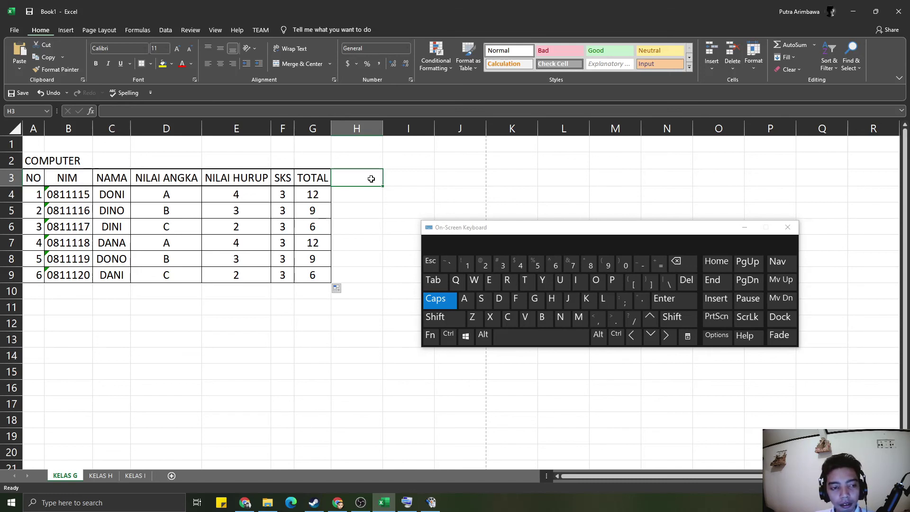
# - Merge and centre the COMPUTER title across A2:B2
pyautogui.click(234, 239)
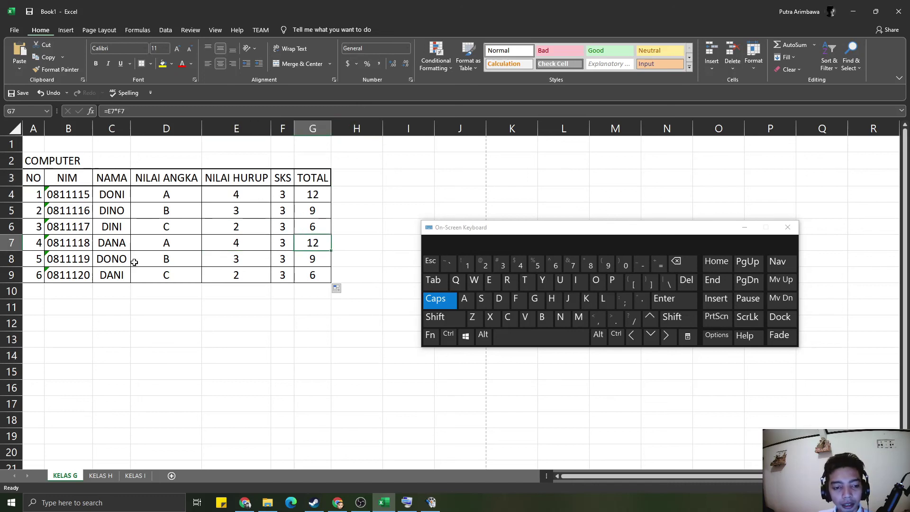
pyautogui.click(127, 416)
pyautogui.click(51, 172)
pyautogui.moveTo(42, 156); pyautogui.dragTo(69, 162)
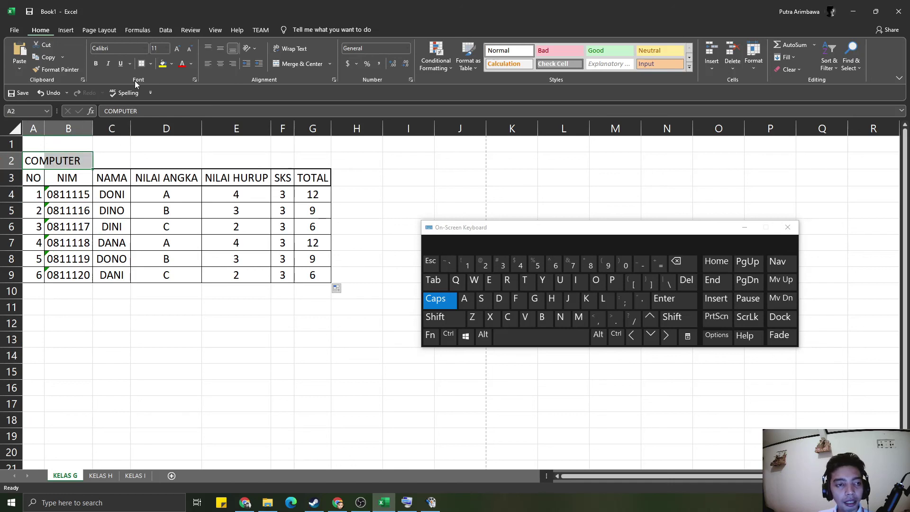
pyautogui.click(285, 65)
pyautogui.click(108, 277)
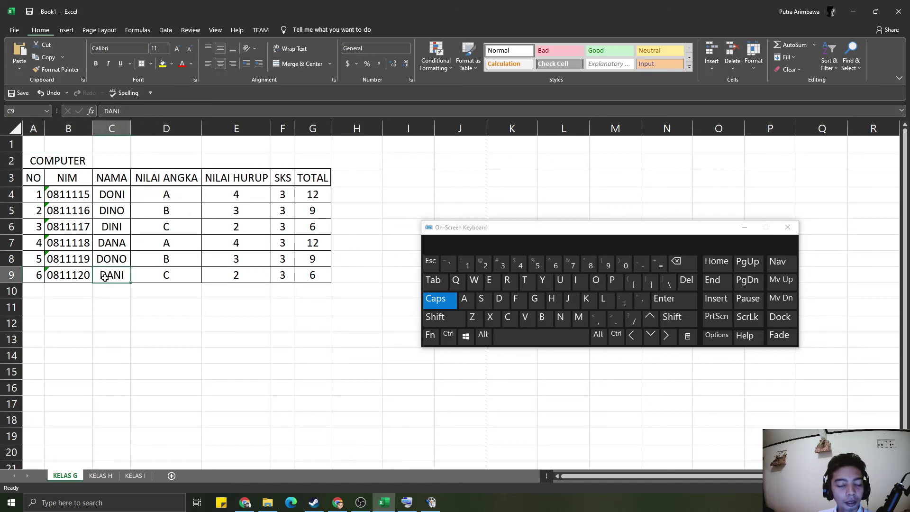
pyautogui.click(152, 280)
# - Move the On-Screen Keyboard higher and bring SMPlayer to the front
pyautogui.click(41, 261)
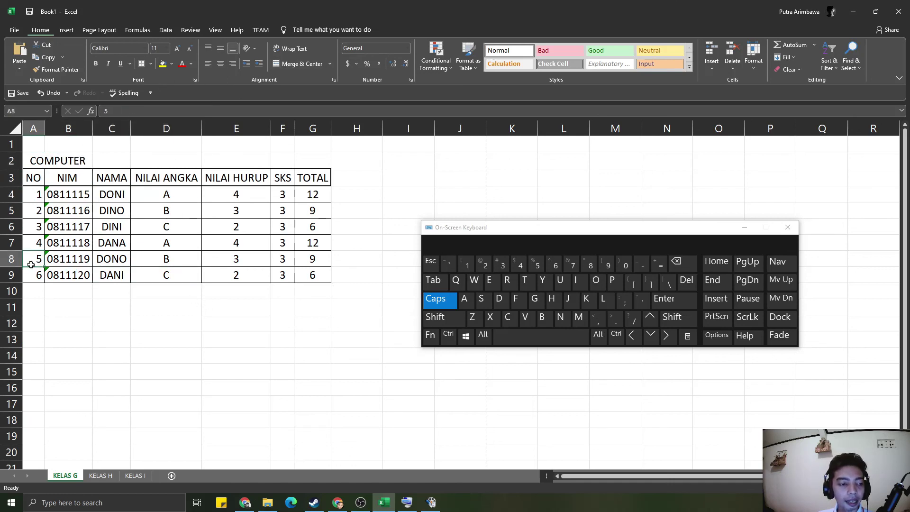
pyautogui.click(182, 322)
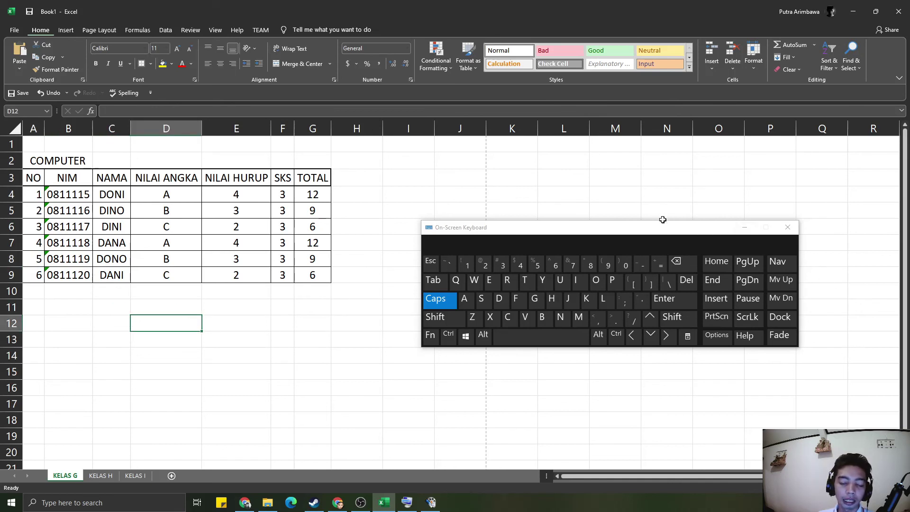
pyautogui.moveTo(635, 239); pyautogui.dragTo(628, 187)
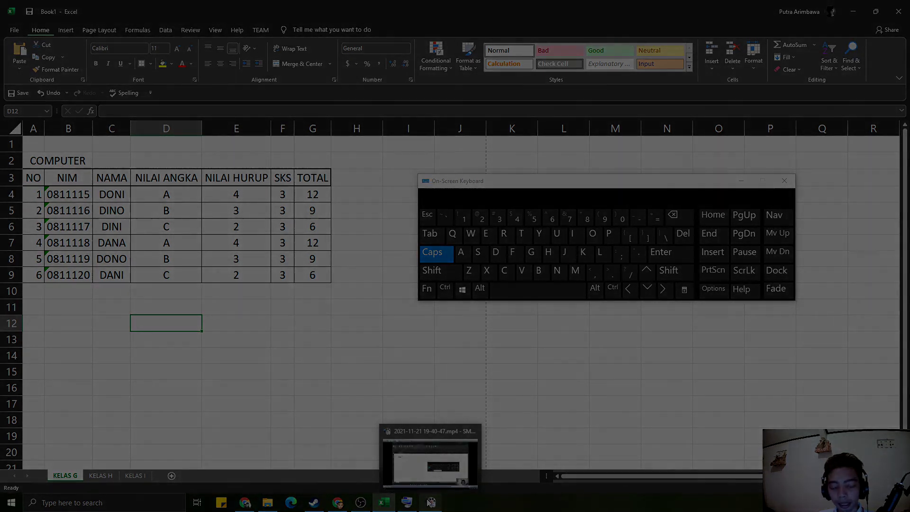
pyautogui.click(430, 501)
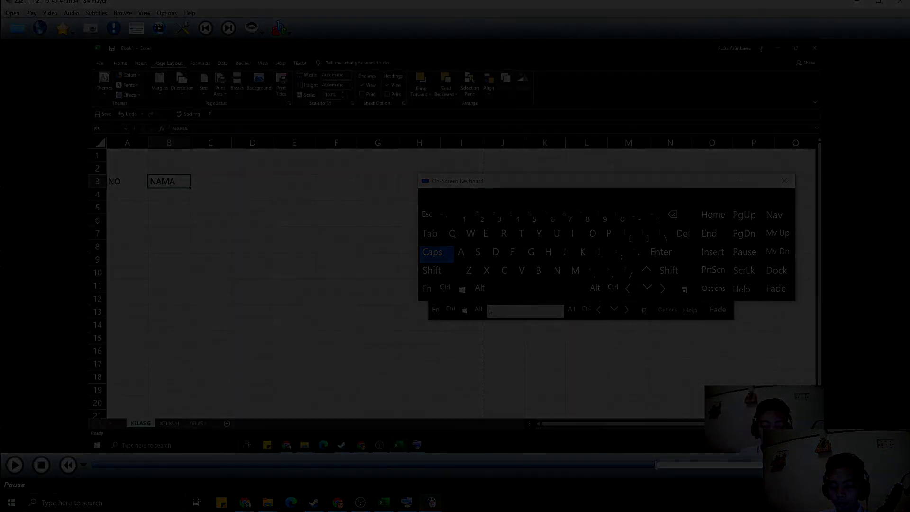